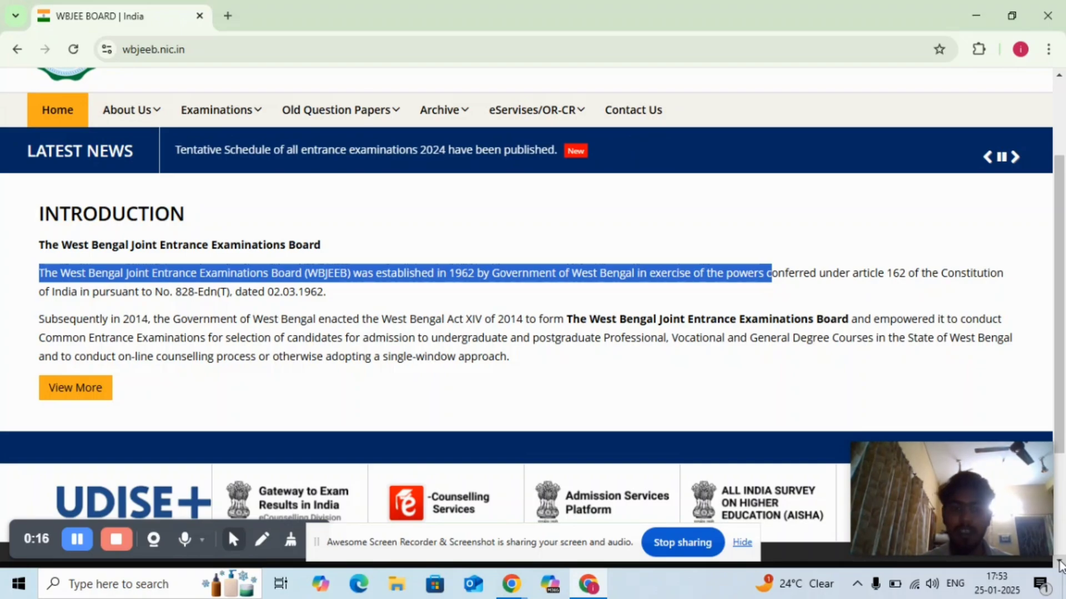
{"action": "left_click", "coordinate": [1060, 565]}
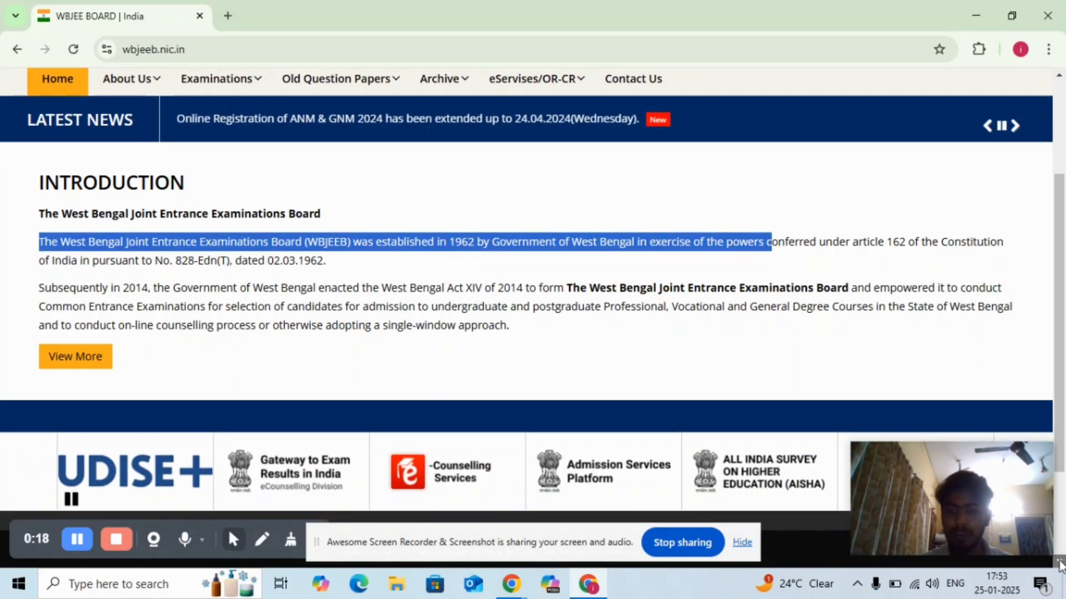
{"action": "left_click", "coordinate": [1059, 88]}
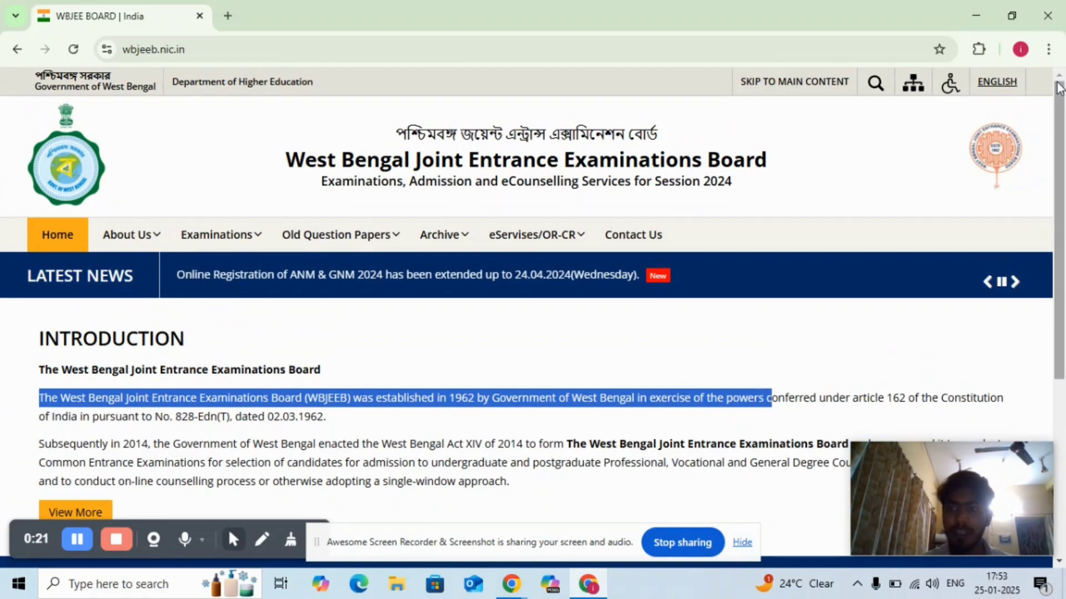
{"action": "left_click", "coordinate": [1060, 560]}
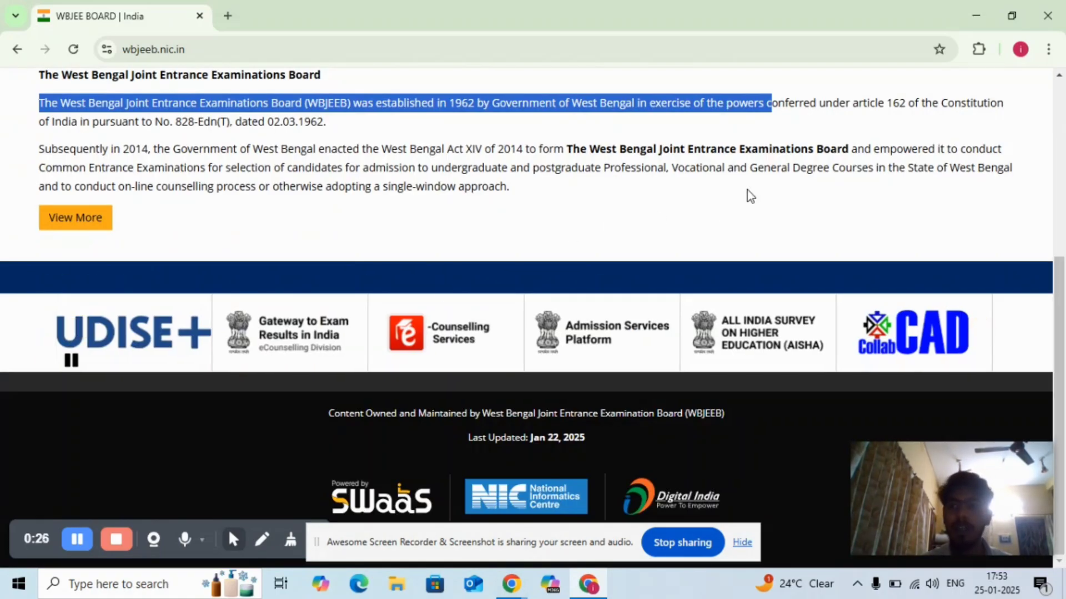
{"action": "left_click", "coordinate": [1060, 88]}
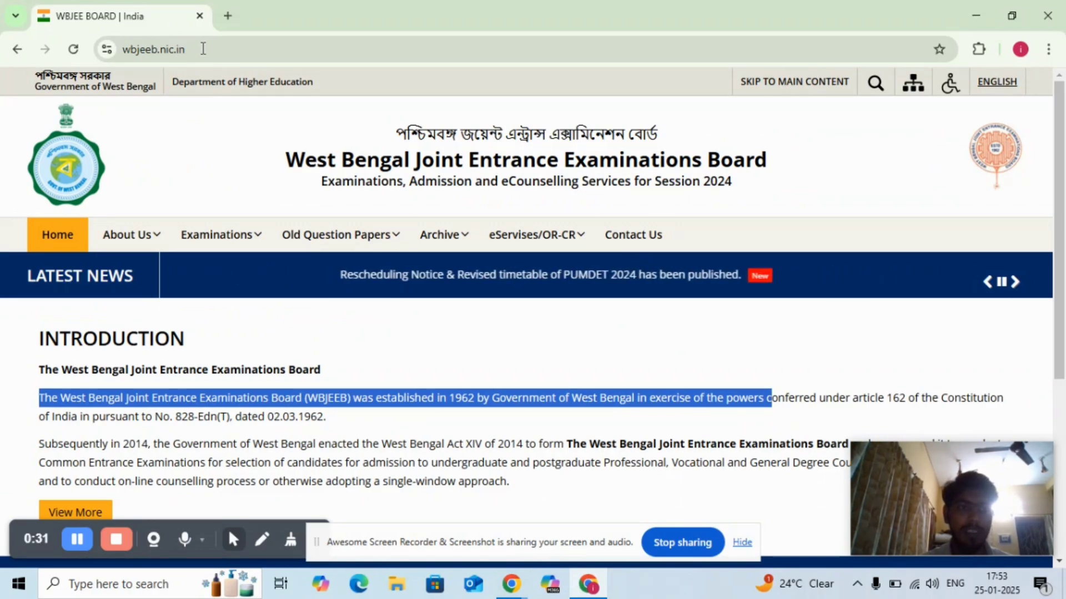
{"action": "left_click_drag", "start_coordinate": [203, 49], "coordinate": [127, 56]}
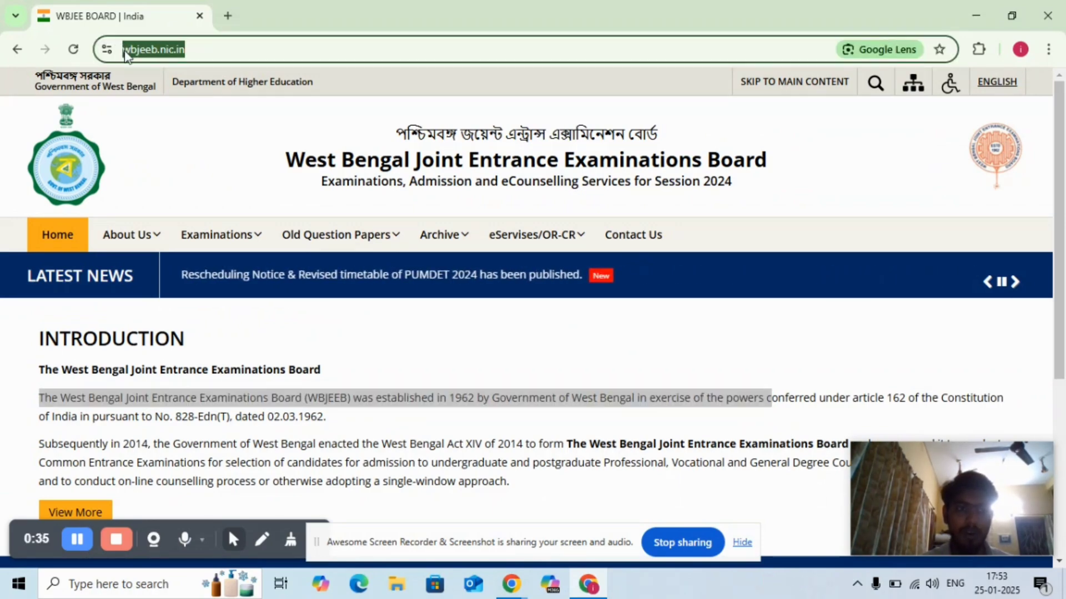
{"action": "left_click", "coordinate": [179, 124]}
- Open the WBJEE examination page and follow its Online Application Form Submission for WBJEE – 2025 link
{"action": "mouse_move", "coordinate": [202, 251]}
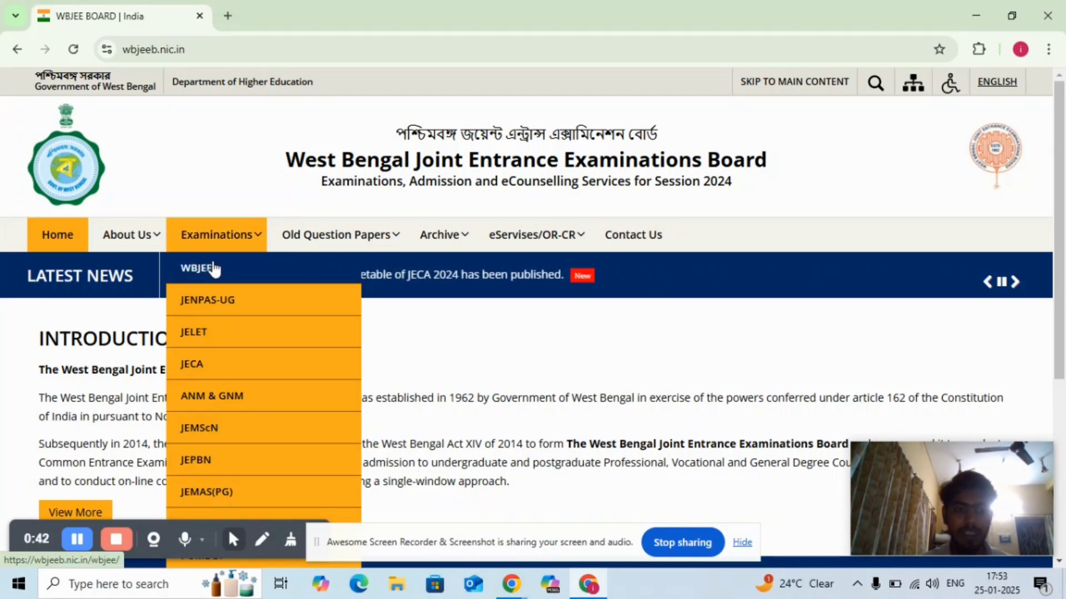
{"action": "left_click", "coordinate": [214, 267]}
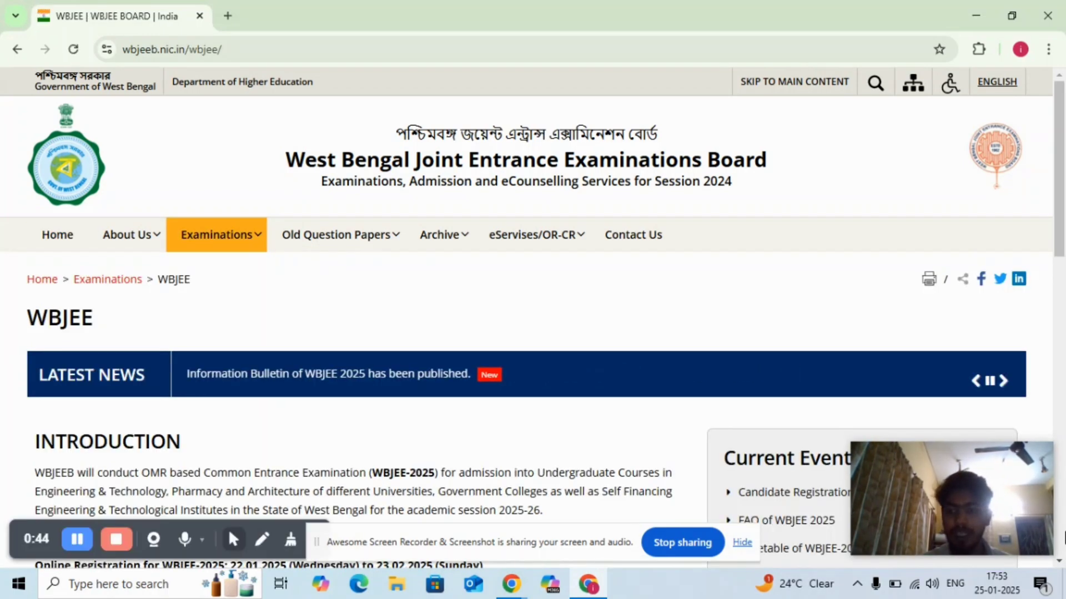
{"action": "left_click", "coordinate": [1059, 562]}
{"action": "left_click_drag", "start_coordinate": [1058, 561], "coordinate": [1059, 562]}
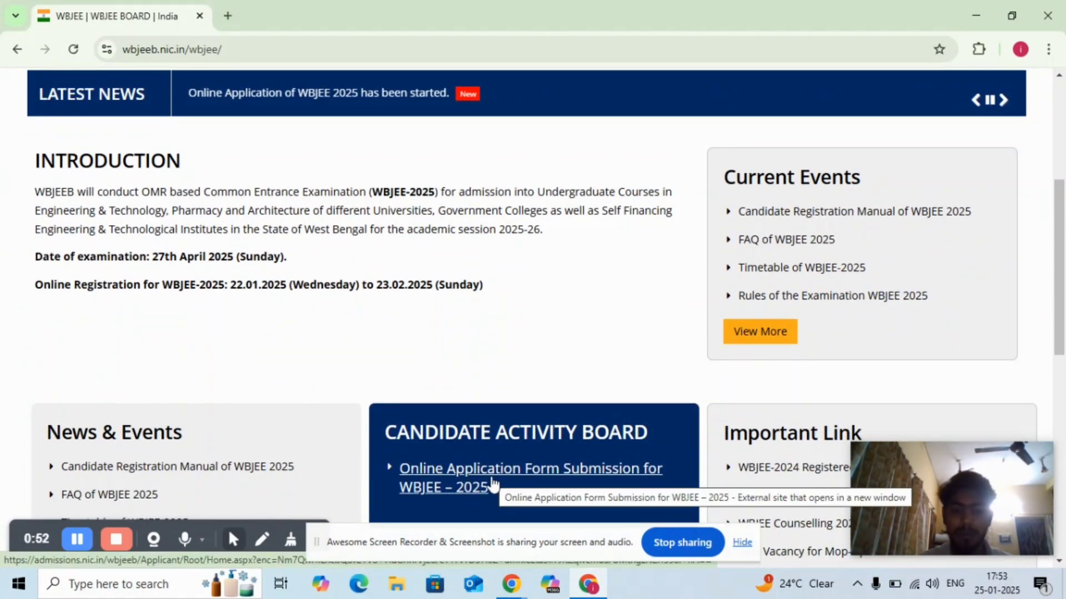
{"action": "left_click", "coordinate": [492, 484]}
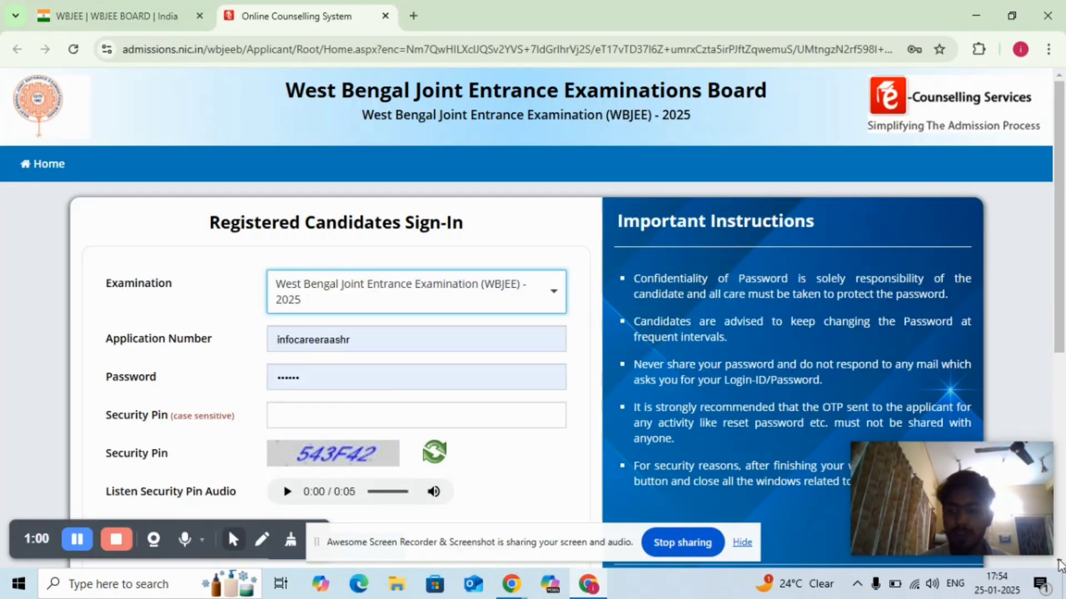
- Start a New Candidate Registration from the registered candidates sign-in page
{"action": "left_click", "coordinate": [1060, 563]}
{"action": "left_click", "coordinate": [1059, 562]}
{"action": "left_click", "coordinate": [1060, 562]}
{"action": "left_click", "coordinate": [1059, 562]}
{"action": "left_click", "coordinate": [1059, 562]}
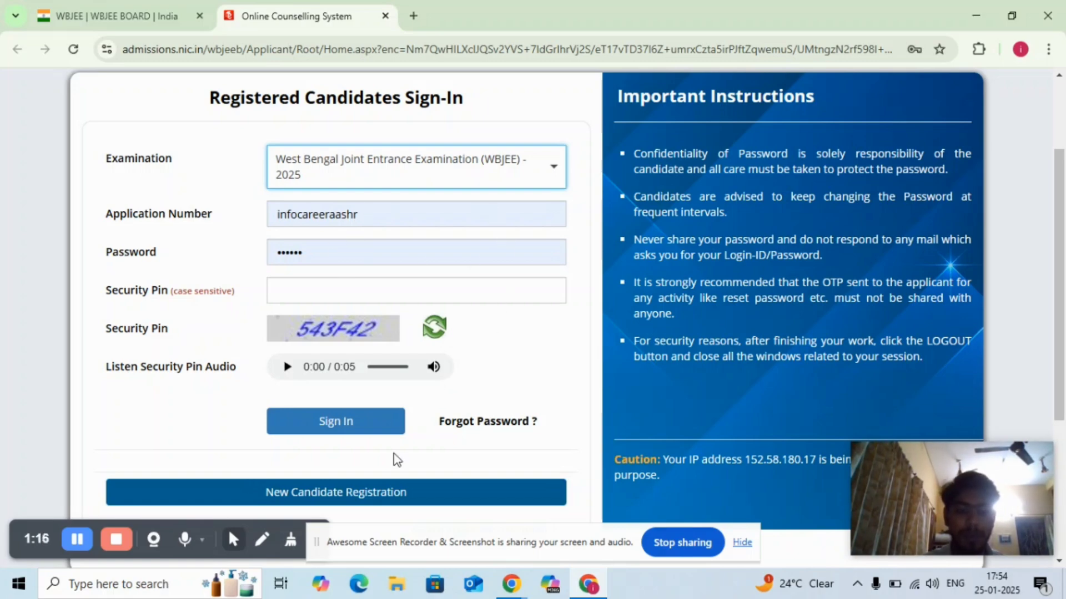
{"action": "left_click", "coordinate": [371, 494]}
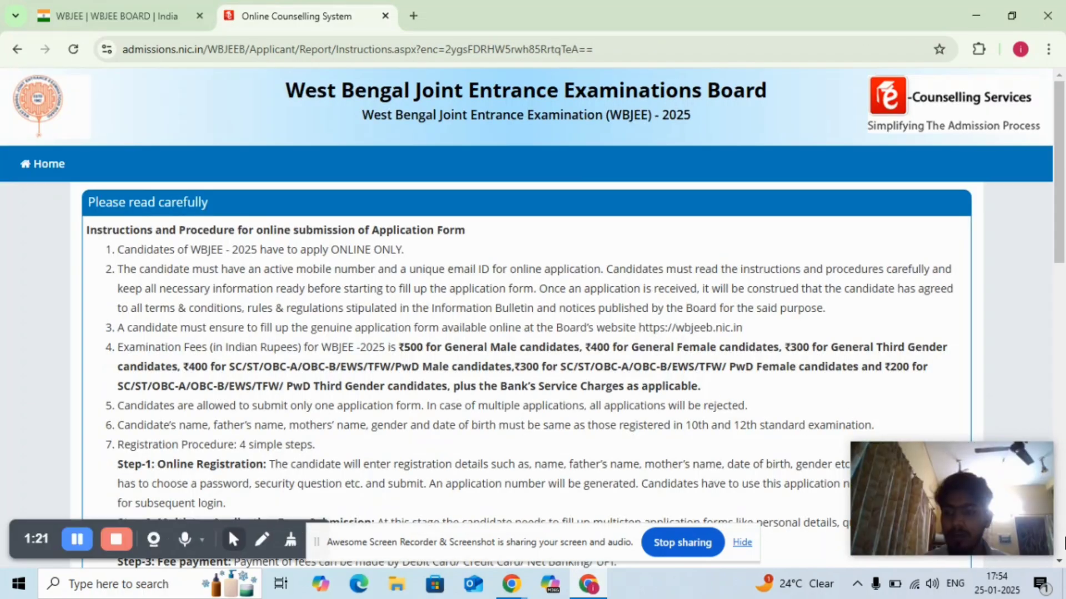
- Agree to the instructions and procedure for online submission of the application form
{"action": "scroll", "coordinate": [1060, 563], "scroll_direction": "down", "scroll_amount": 4}
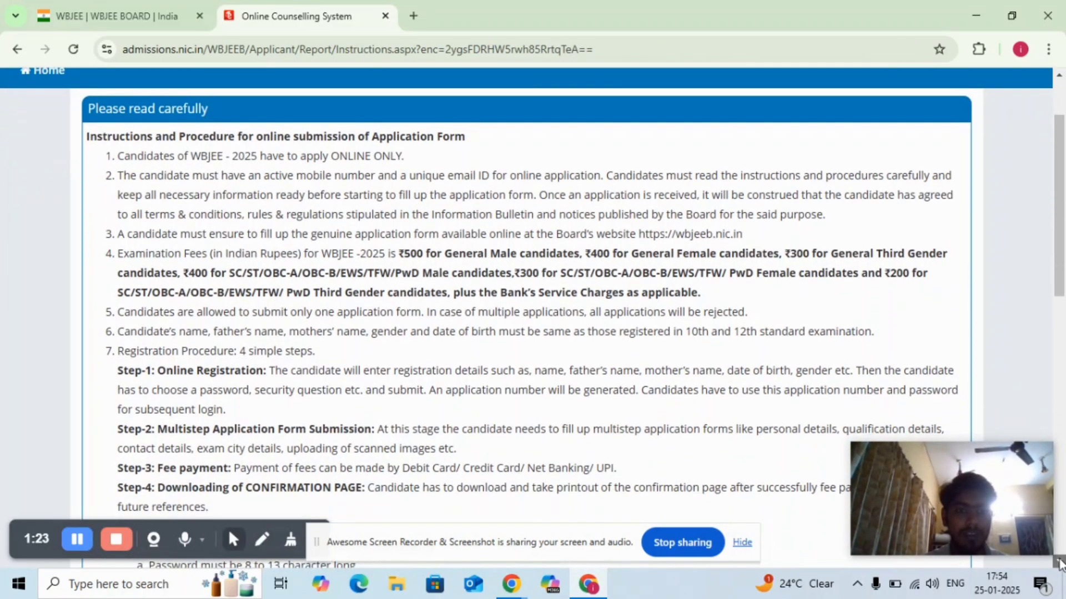
{"action": "scroll", "coordinate": [1060, 563], "scroll_direction": "down", "scroll_amount": 9}
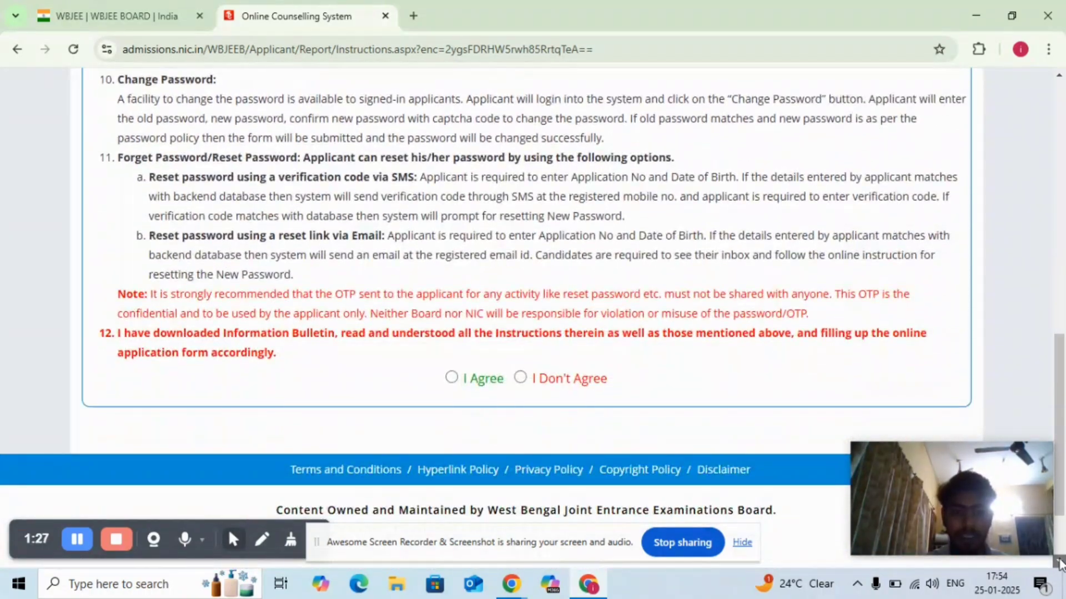
{"action": "left_click", "coordinate": [452, 378]}
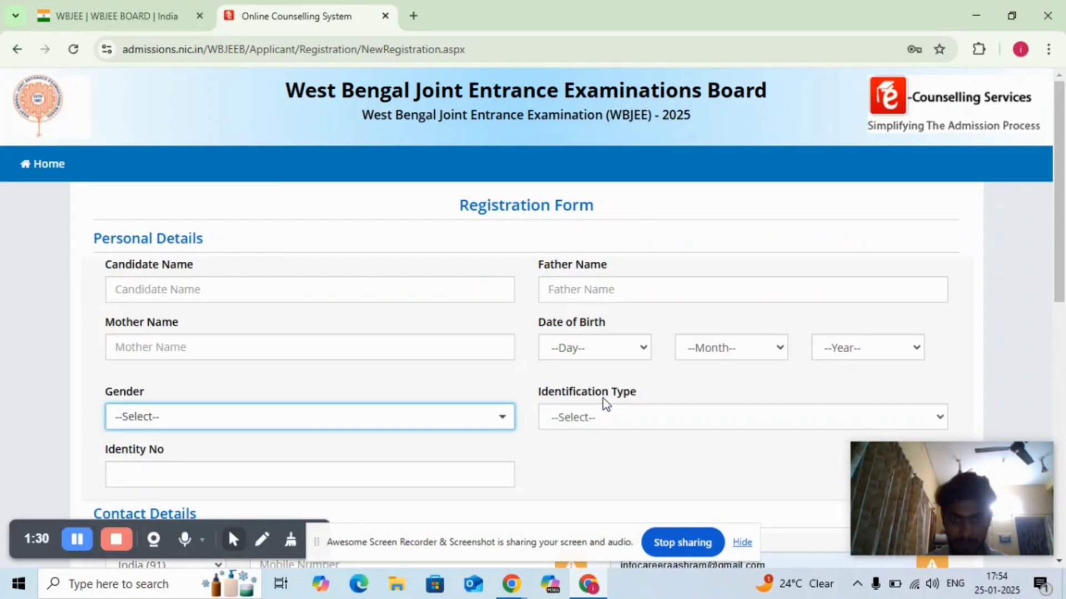
- Enter the candidate's name and the father's name in the personal details of the registration form
{"action": "left_click", "coordinate": [321, 290]}
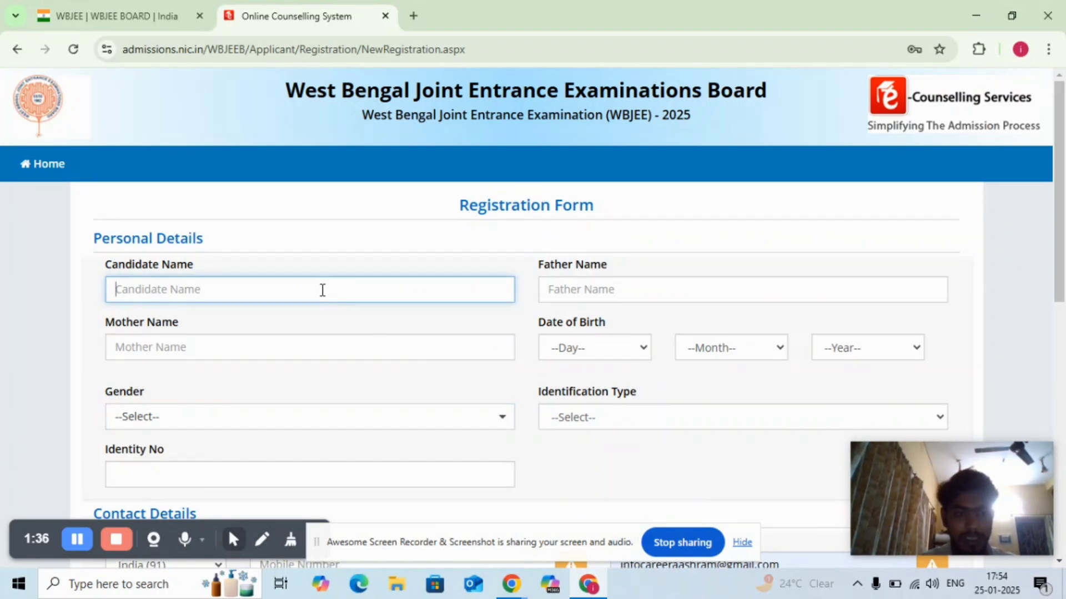
{"action": "type", "text": "XYZ"}
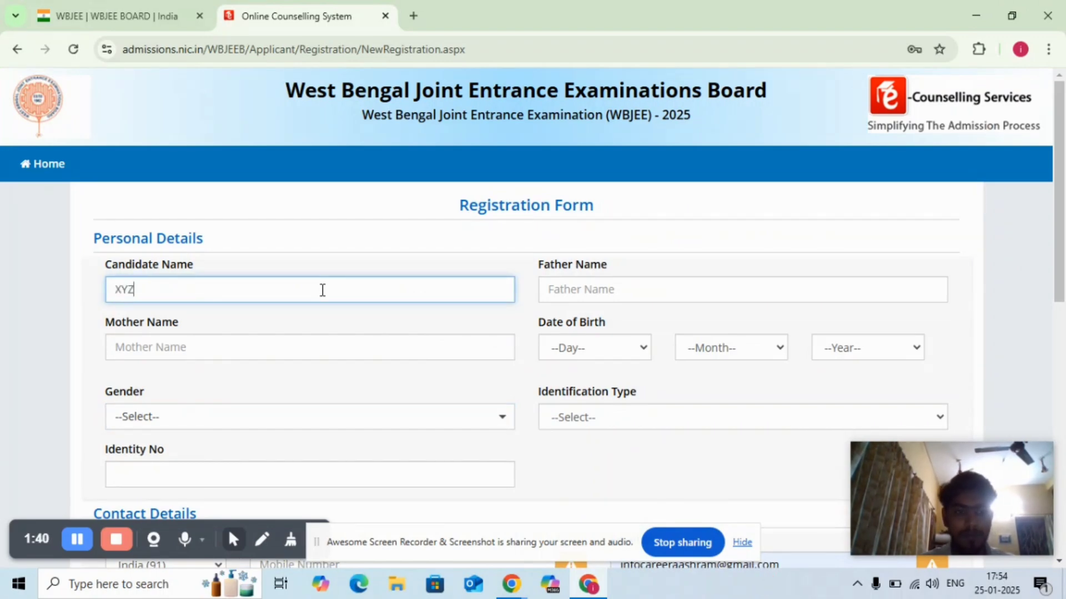
{"action": "left_click", "coordinate": [554, 293]}
{"action": "type", "text": "XYZ"}
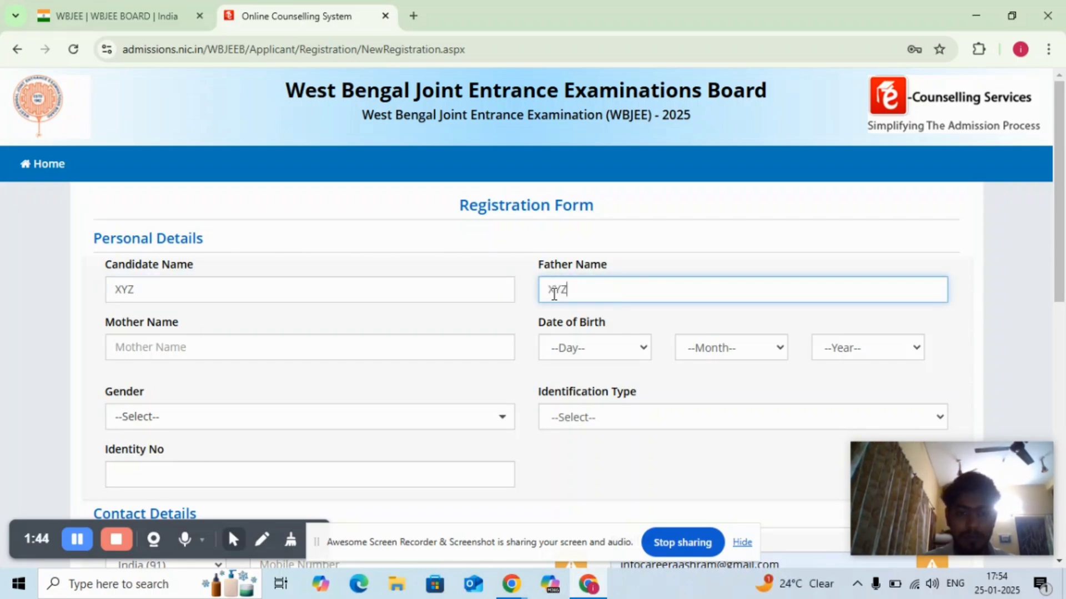
- Replace the candidate's name with the full name and fill in the mother's name
{"action": "left_click", "coordinate": [286, 294]}
{"action": "key", "text": "BackSpace"}
{"action": "key", "text": "BackSpace"}
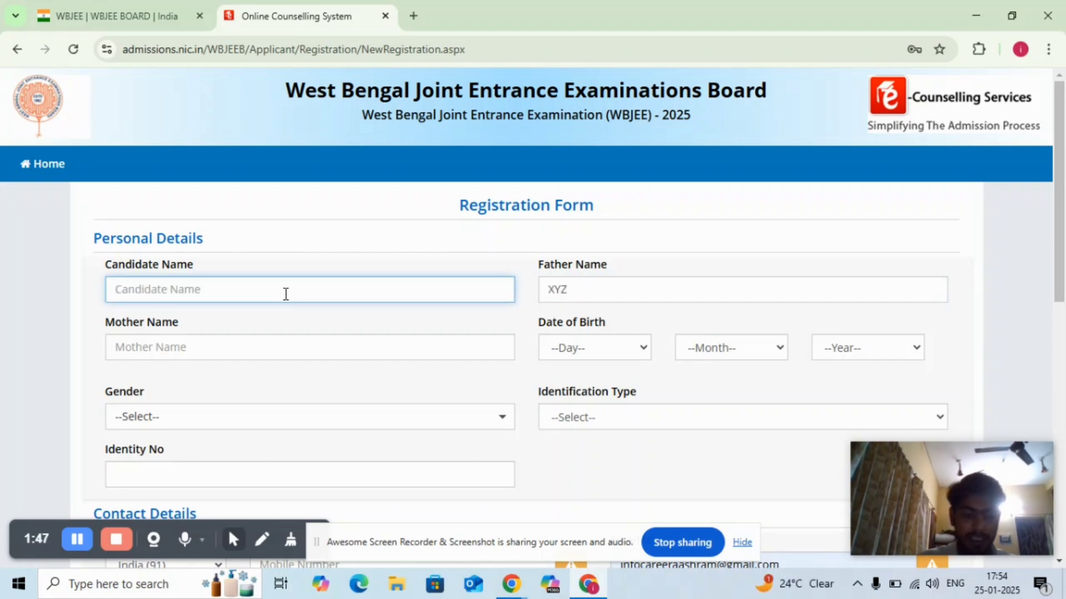
{"action": "type", "text": "CAREER"}
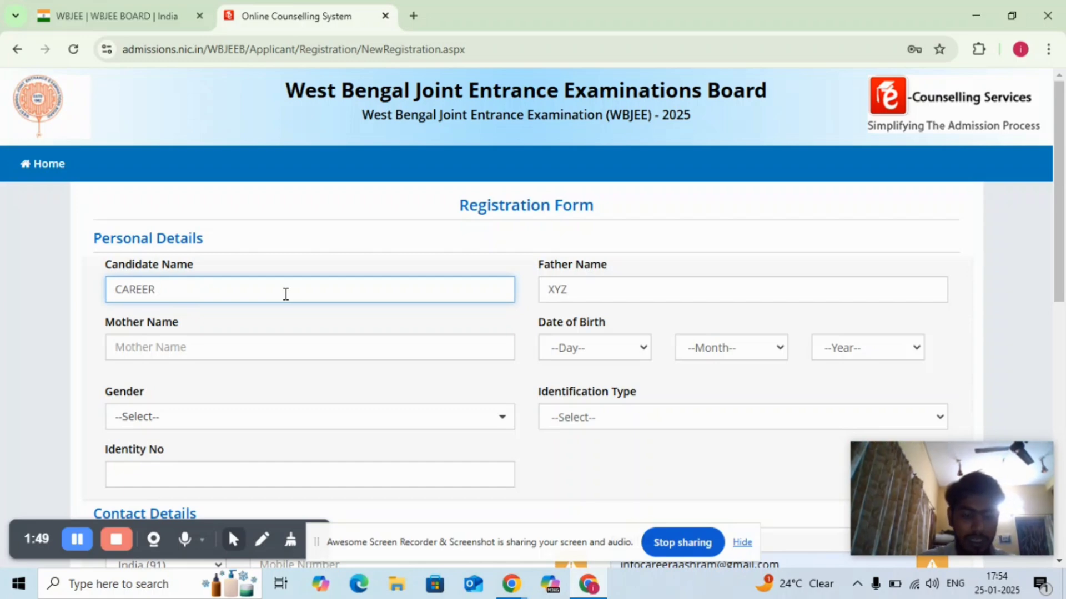
{"action": "type", "text": " AASHRAM"}
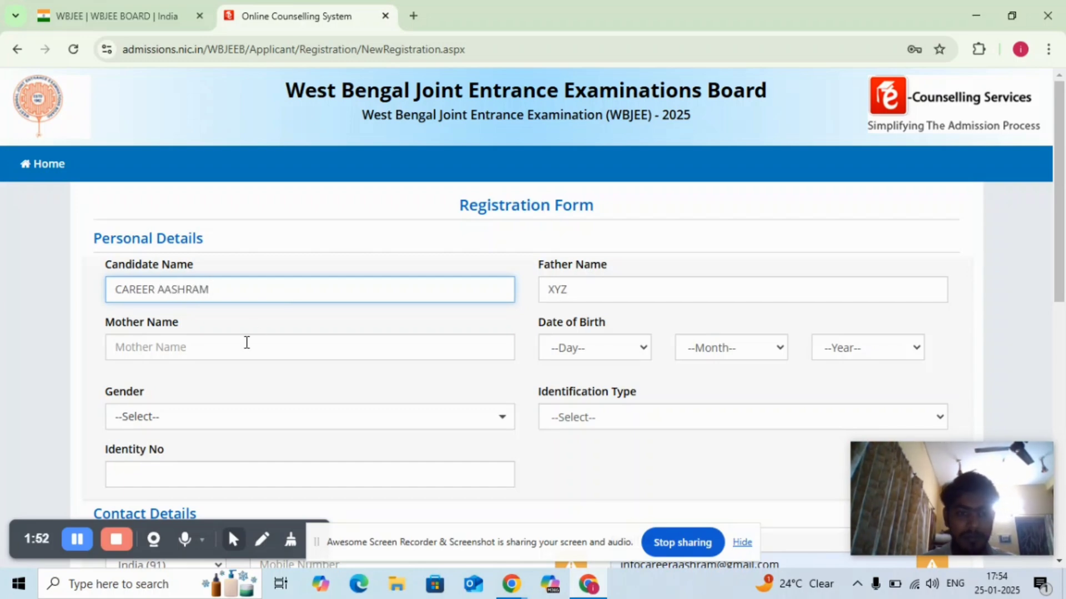
{"action": "left_click", "coordinate": [247, 343]}
{"action": "type", "text": "XYZ"}
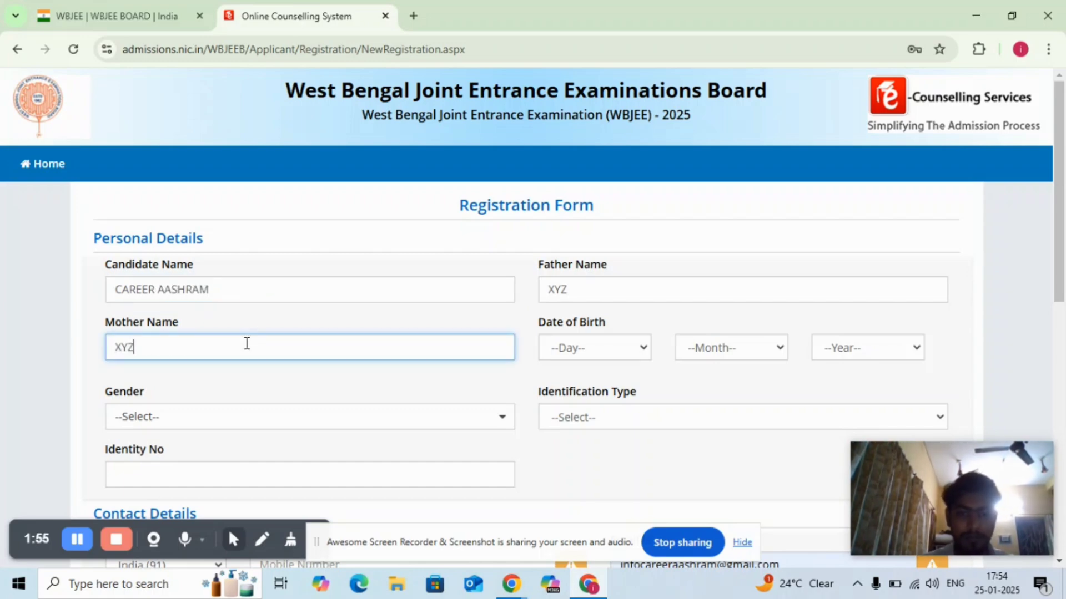
- Set the day, month and year of the candidate's date of birth
{"action": "left_click", "coordinate": [593, 355]}
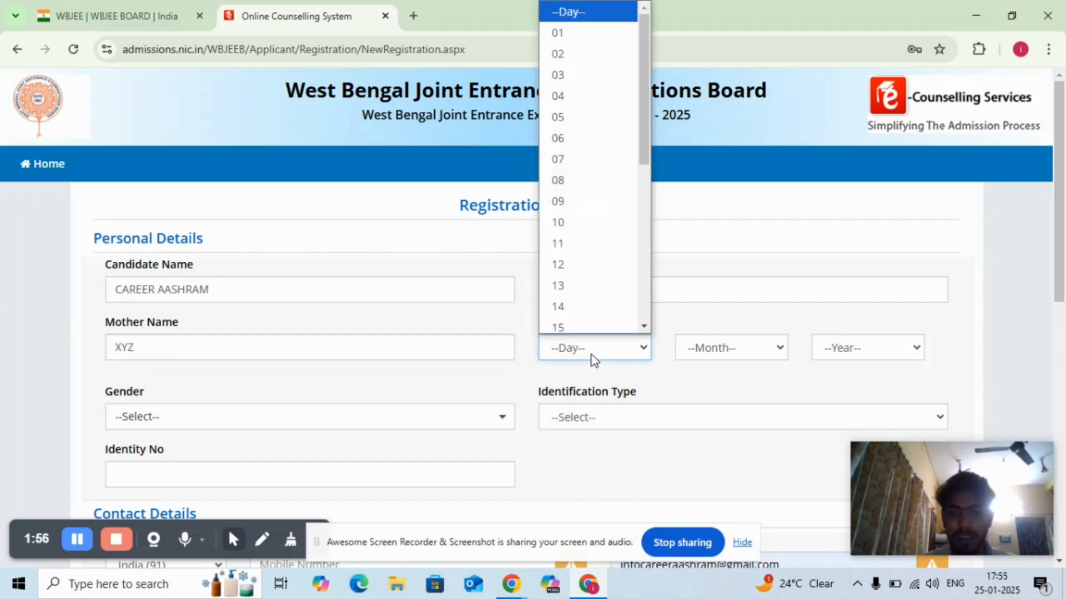
{"action": "left_click", "coordinate": [557, 33]}
{"action": "left_click", "coordinate": [735, 348]}
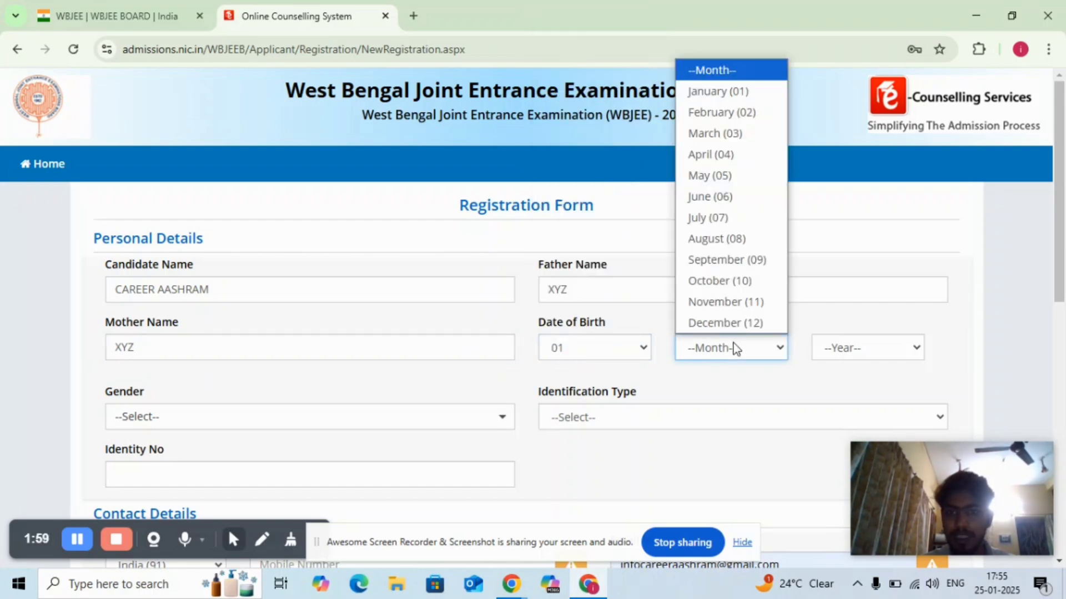
{"action": "left_click", "coordinate": [698, 90]}
{"action": "left_click", "coordinate": [894, 353]}
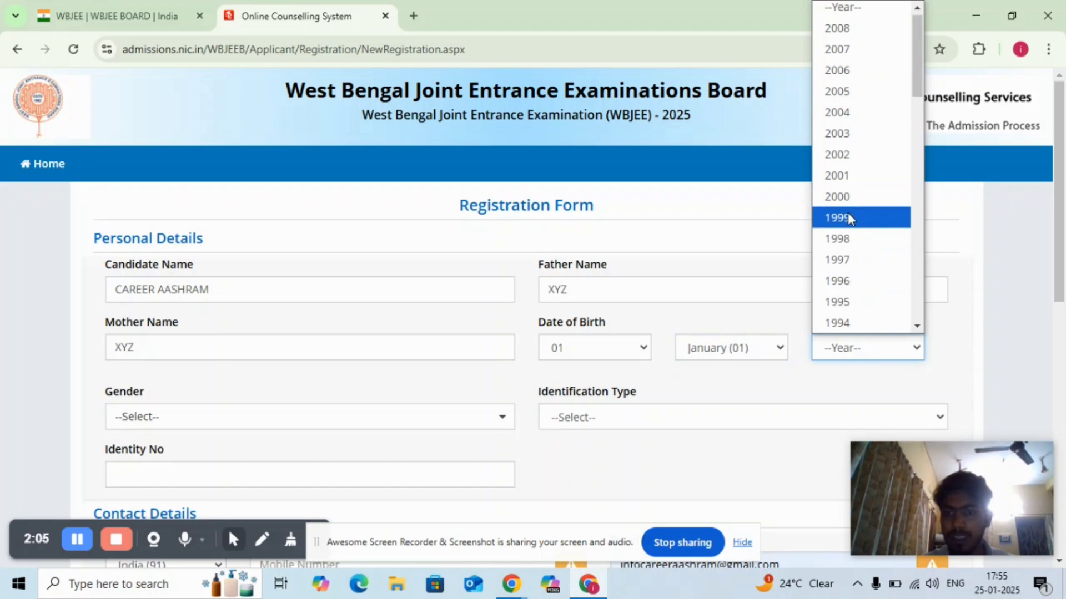
{"action": "left_click", "coordinate": [848, 74]}
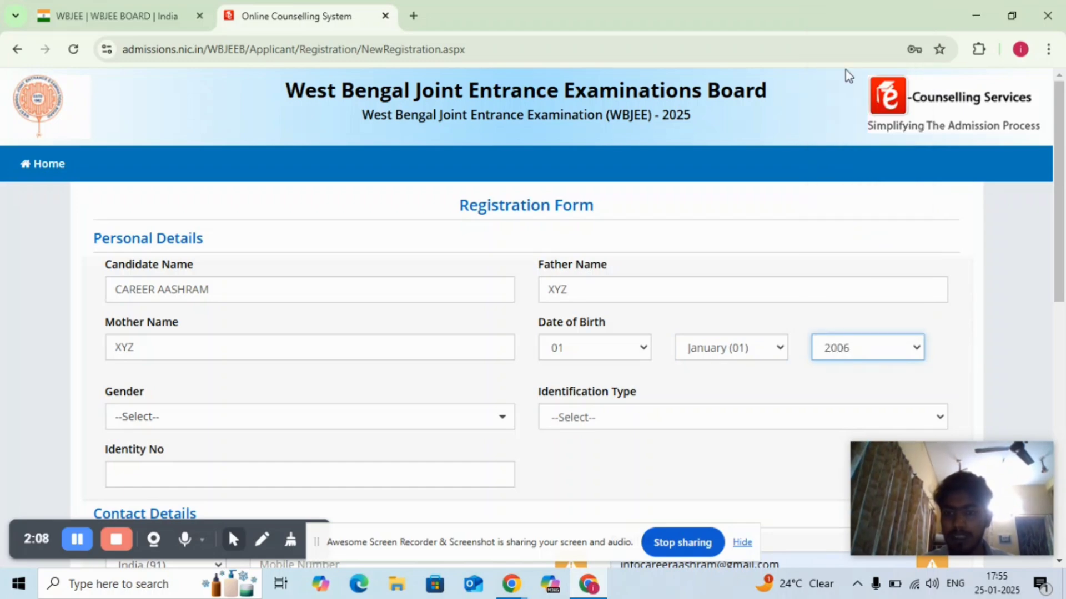
- Set the gender to Male and the identification type to Any Other Valid Govt. Identity with Photograph
{"action": "left_click", "coordinate": [333, 426]}
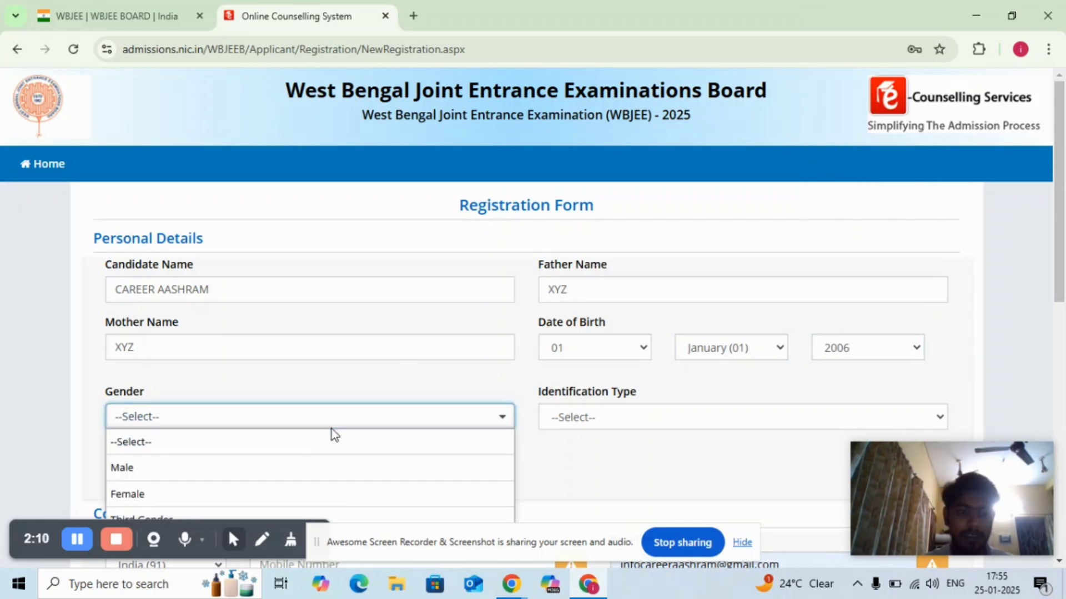
{"action": "left_click", "coordinate": [295, 474]}
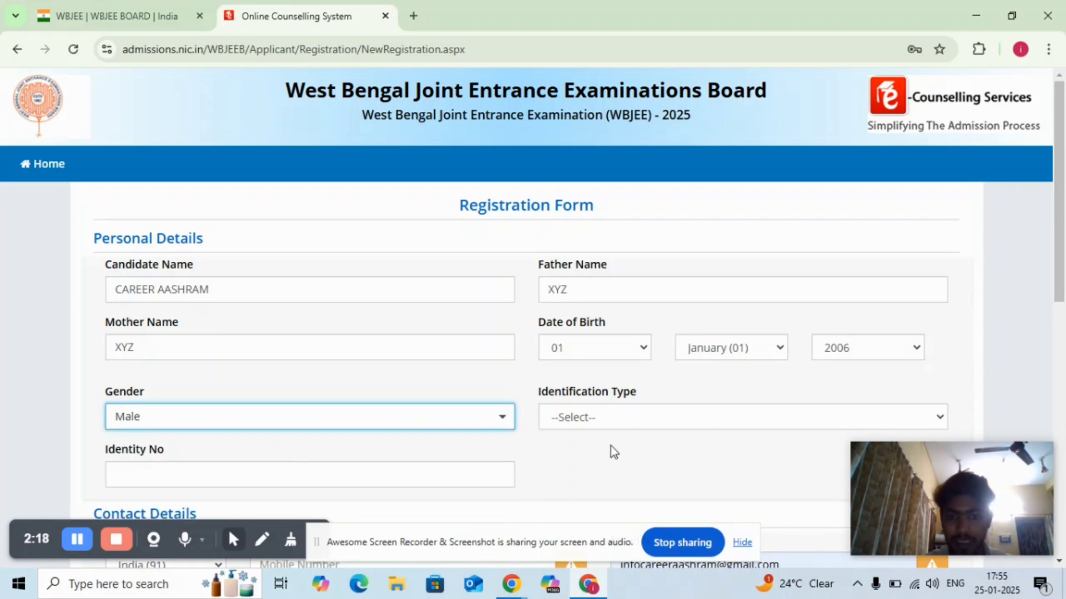
{"action": "left_click", "coordinate": [654, 418]}
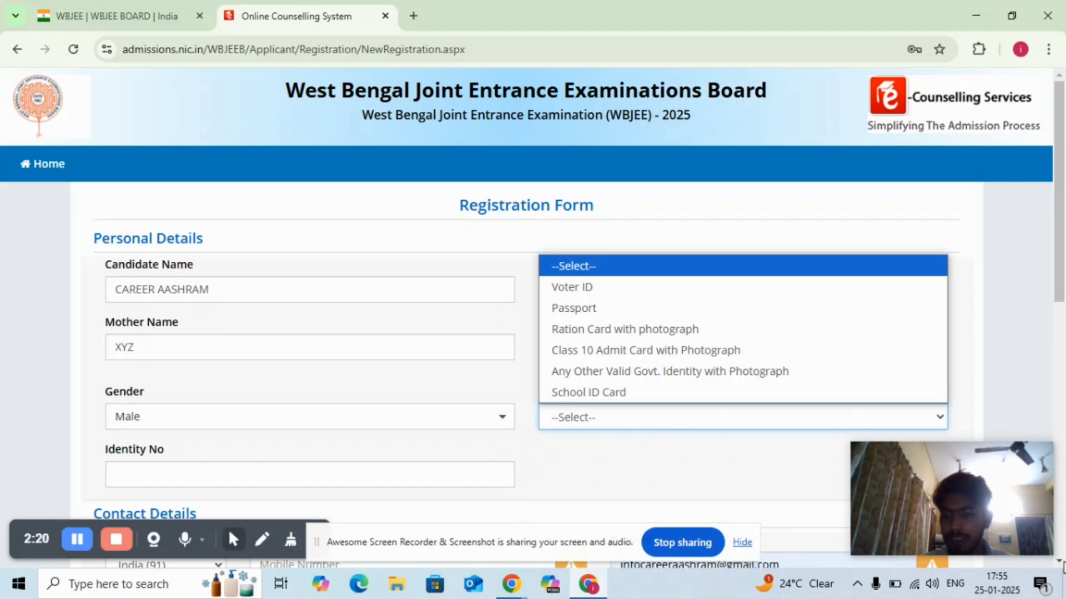
{"action": "scroll", "coordinate": [1061, 566], "scroll_direction": "down", "scroll_amount": 2}
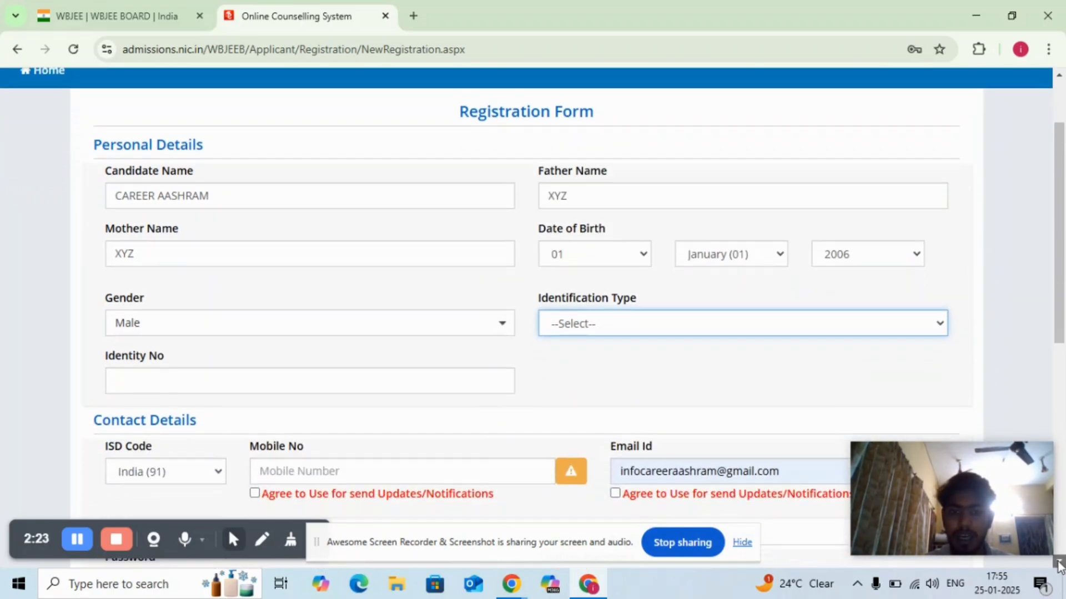
{"action": "left_click", "coordinate": [708, 300]}
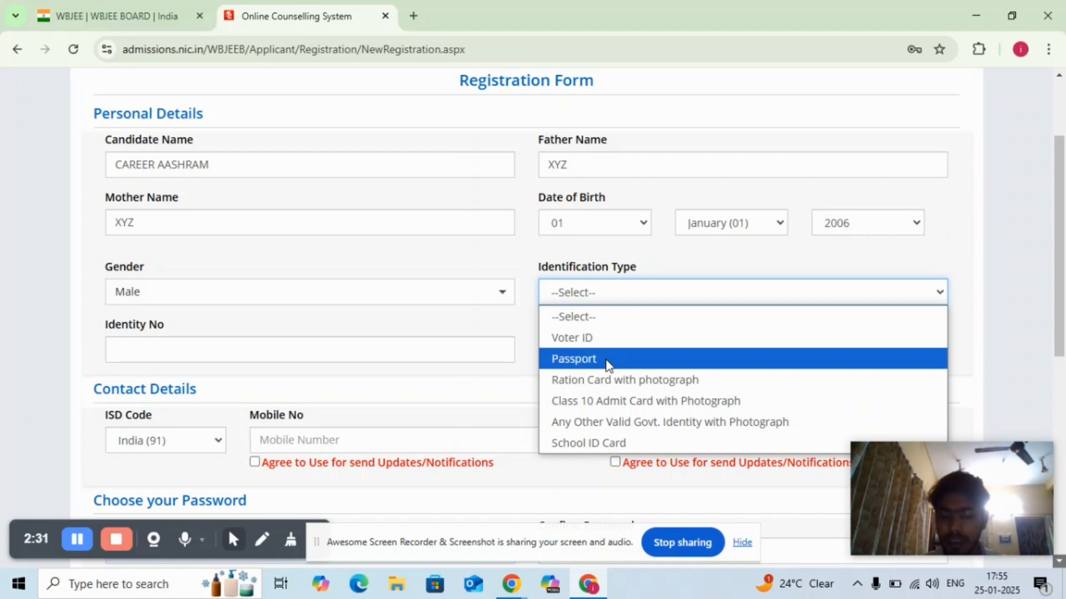
{"action": "left_click", "coordinate": [597, 425]}
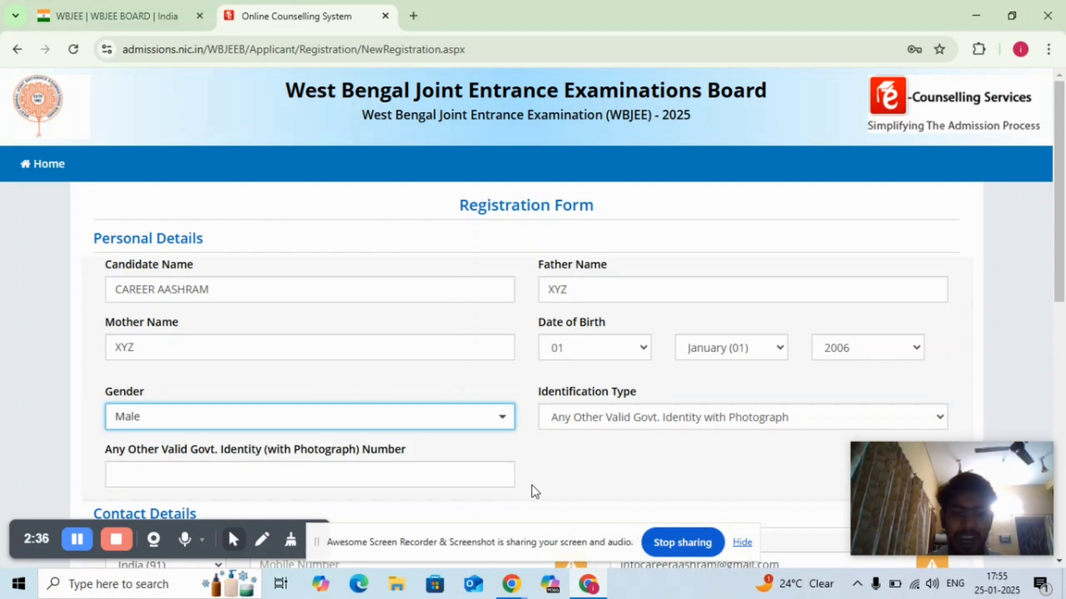
- Fill in the government identity number under the candidate's personal details
{"action": "left_click", "coordinate": [1059, 561]}
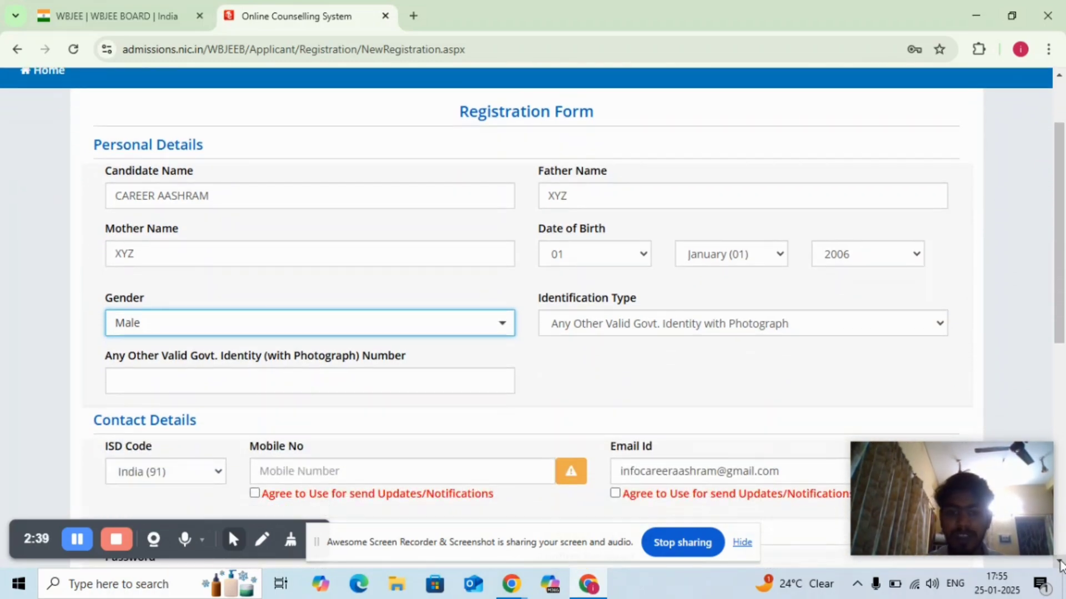
{"action": "left_click", "coordinate": [1059, 563]}
{"action": "left_click", "coordinate": [1060, 562]}
{"action": "left_click", "coordinate": [1060, 562]}
{"action": "left_click", "coordinate": [1060, 562]}
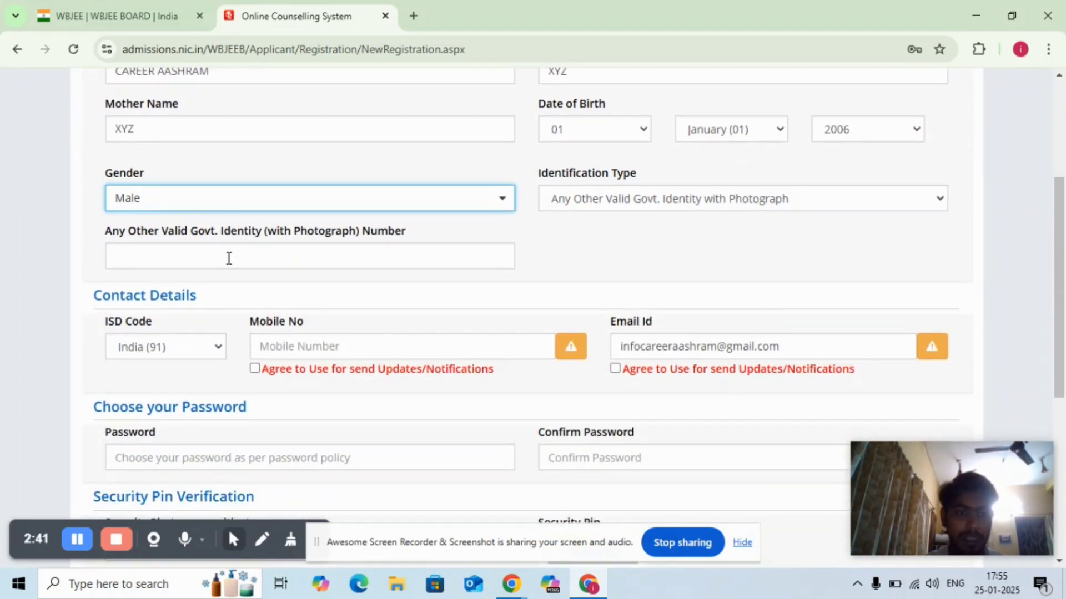
{"action": "left_click", "coordinate": [228, 258]}
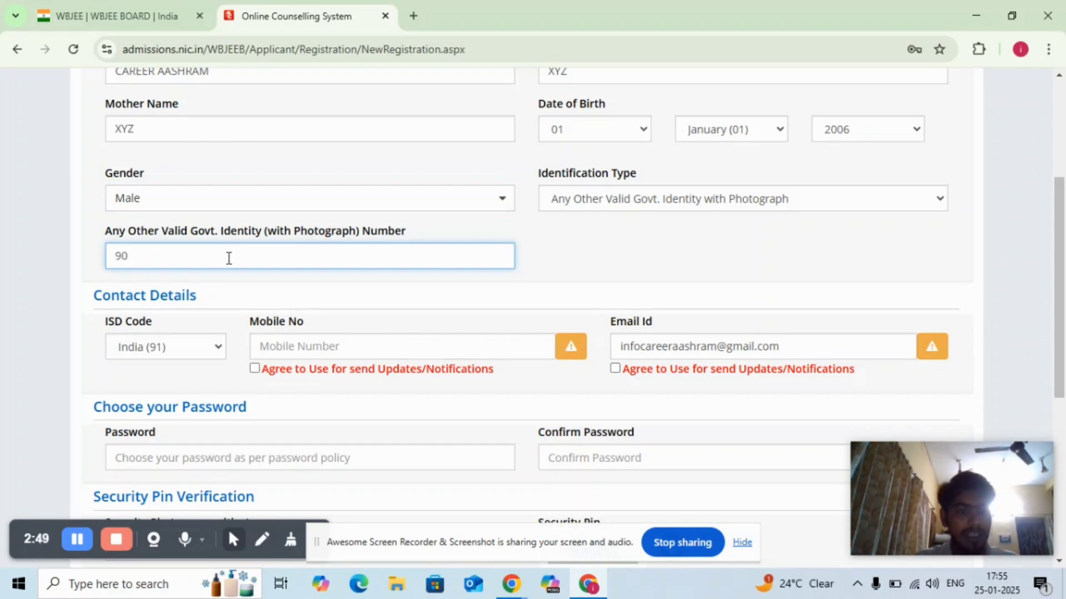
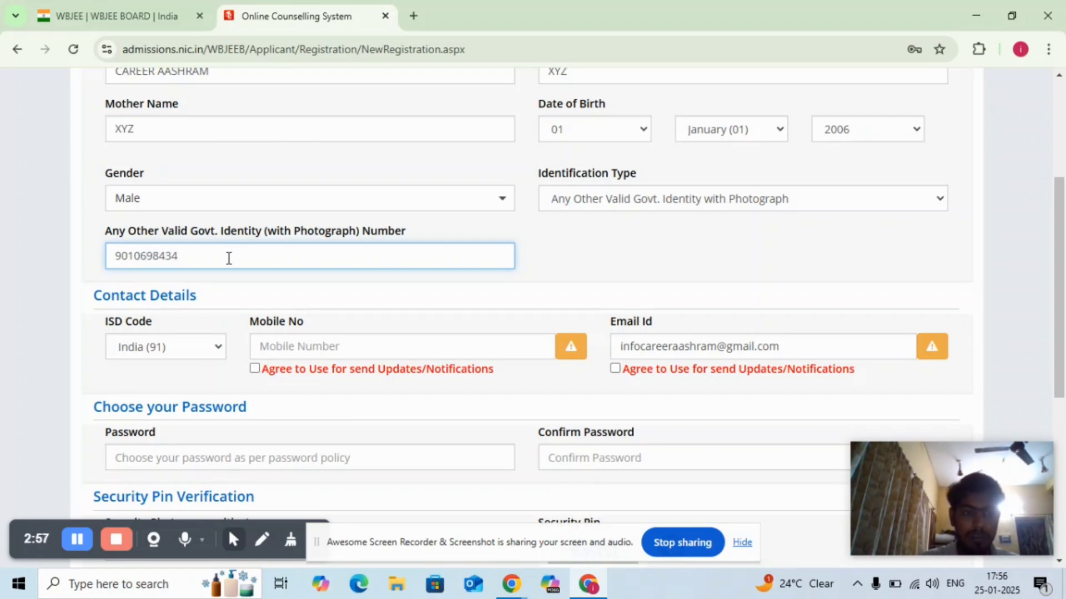
{"action": "left_click", "coordinate": [569, 266]}
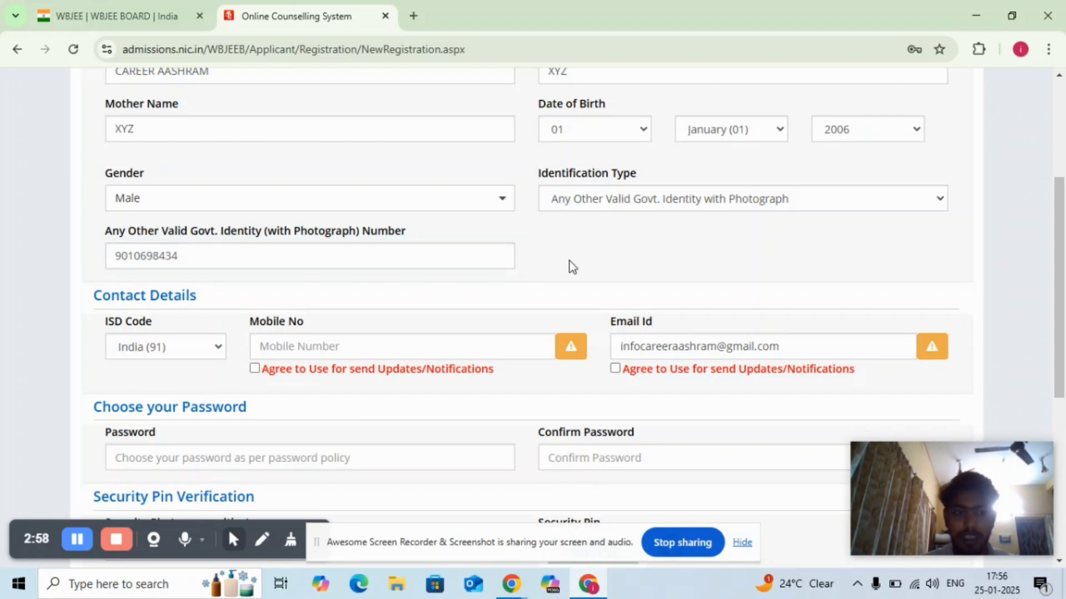
- Enter the candidate's mobile number in the contact details
{"action": "left_click", "coordinate": [412, 346]}
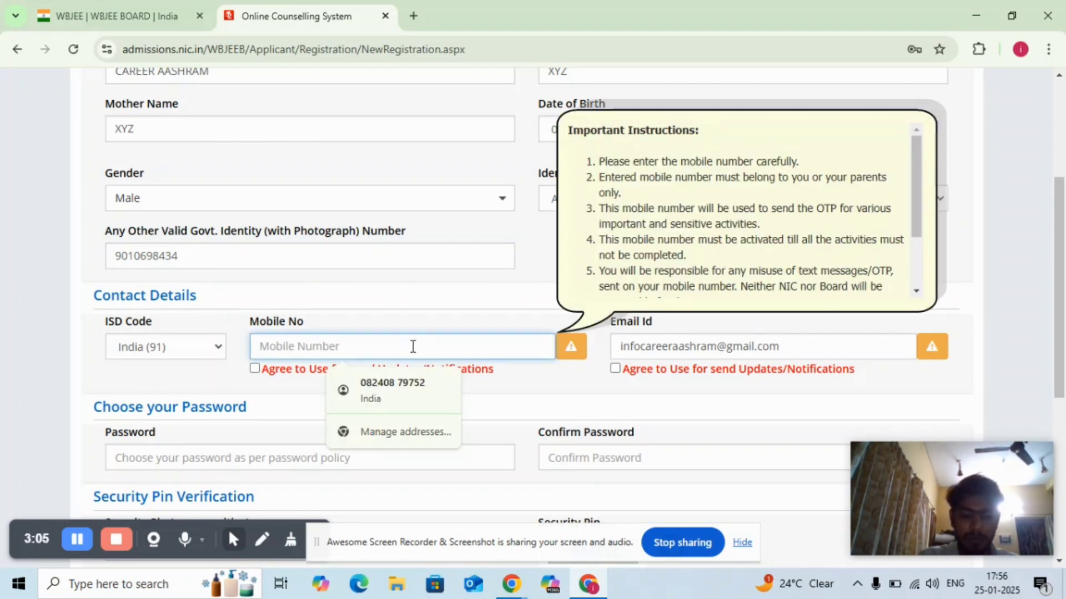
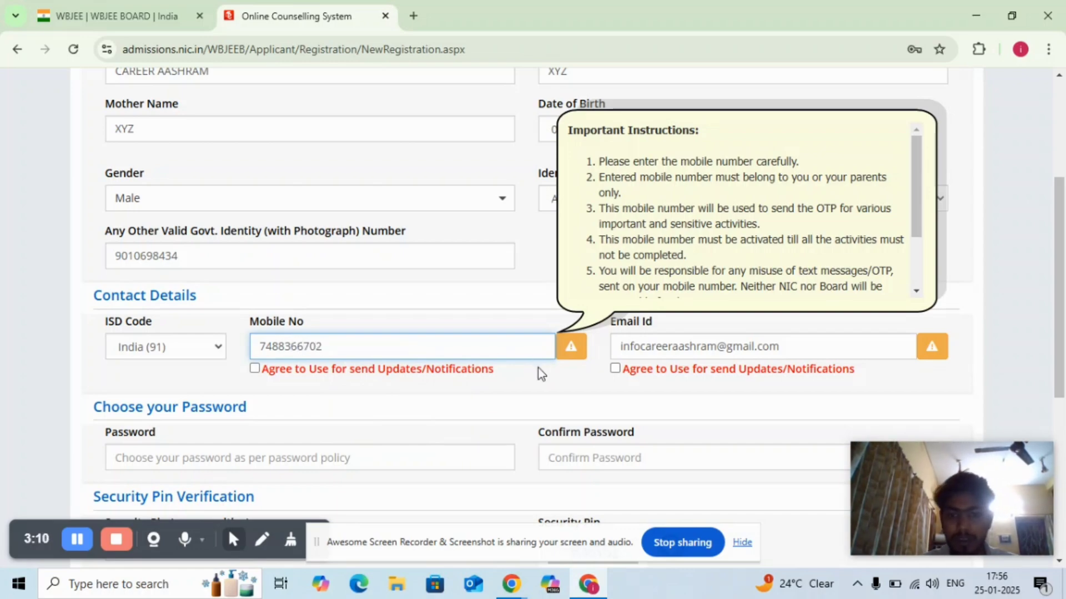
{"action": "left_click", "coordinate": [546, 380]}
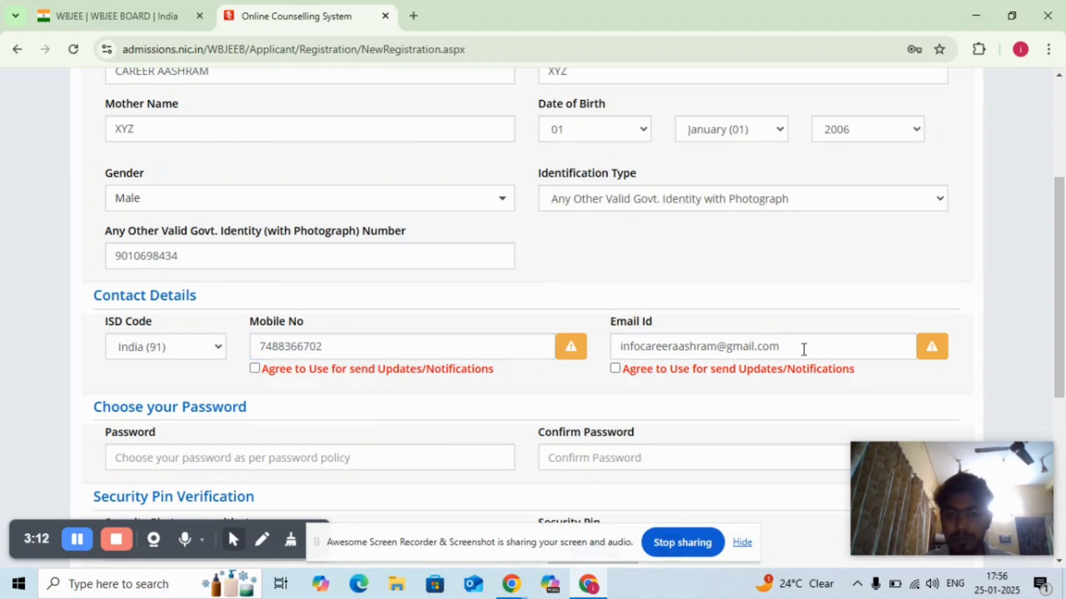
- Replace the part before the @ in the contact e-mail with the candidate's own address
{"action": "left_click", "coordinate": [717, 345]}
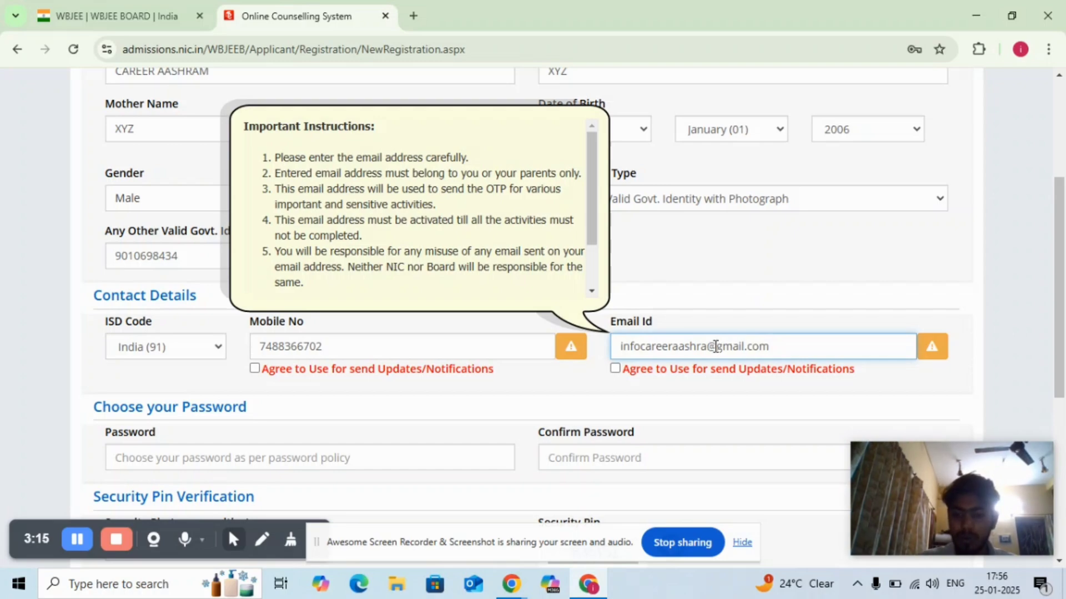
{"action": "key", "text": "BackSpace"}
{"action": "key", "text": "BackSpace"}
{"action": "key", "text": "BackSpace"}
{"action": "key", "text": "BackSpace"}
{"action": "key", "text": "BackSpace"}
{"action": "key", "text": "BackSpace"}
{"action": "key", "text": "BackSpace"}
{"action": "key", "text": "BackSpace"}
{"action": "key", "text": "BackSpace"}
{"action": "key", "text": "BackSpace"}
{"action": "key", "text": "BackSpace"}
{"action": "key", "text": "BackSpace"}
{"action": "key", "text": "BackSpace"}
{"action": "key", "text": "BackSpace"}
{"action": "key", "text": "BackSpace"}
{"action": "key", "text": "BackSpace"}
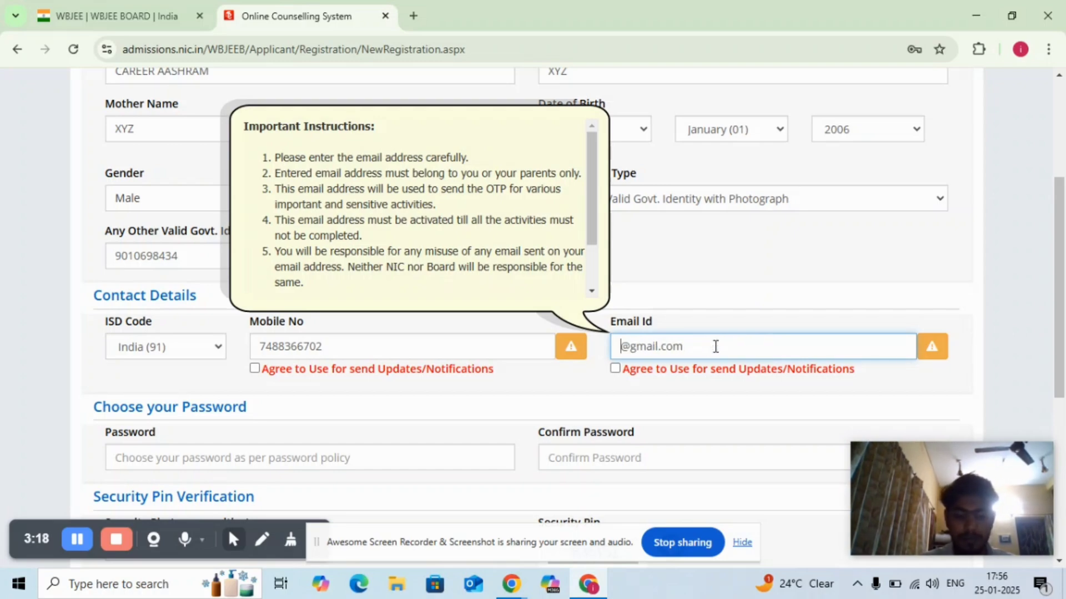
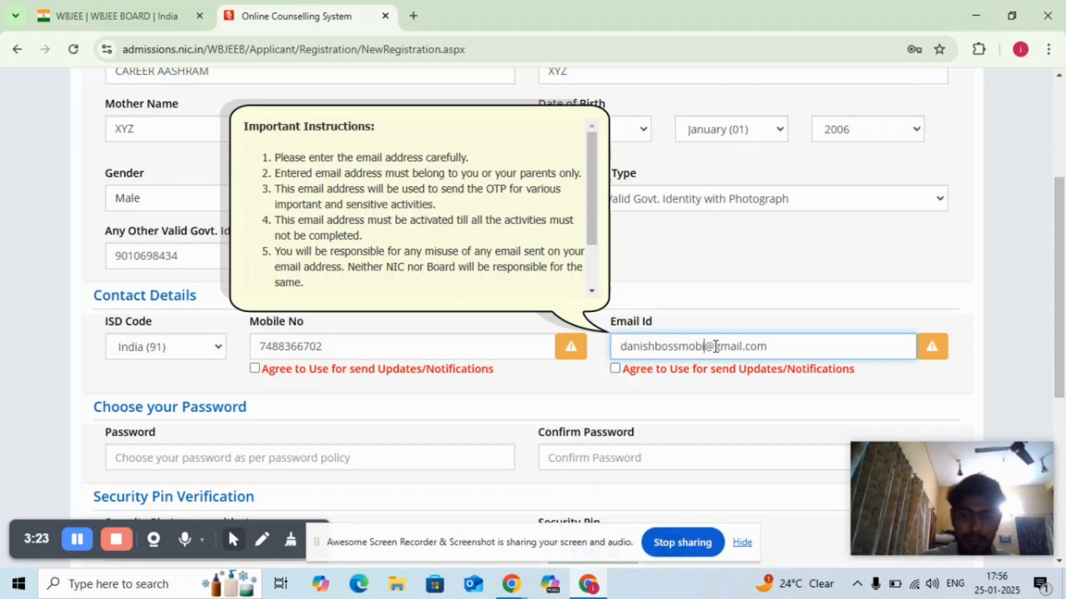
{"action": "left_click", "coordinate": [924, 372]}
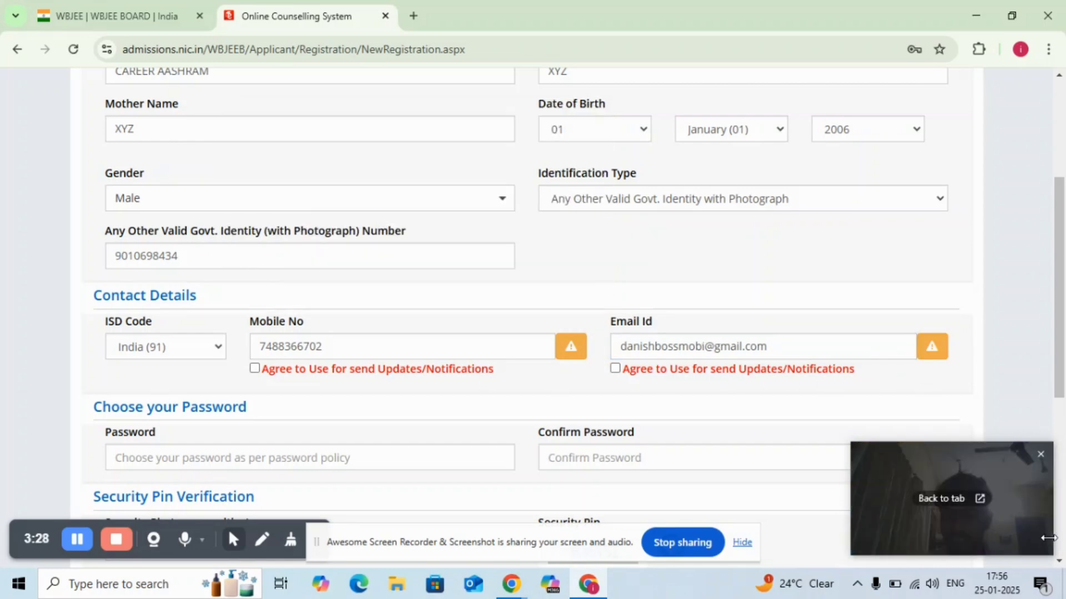
- Agree to the use of both the mobile number and the e-mail address for updates and notifications
{"action": "scroll", "coordinate": [1060, 565], "scroll_direction": "down", "scroll_amount": 3}
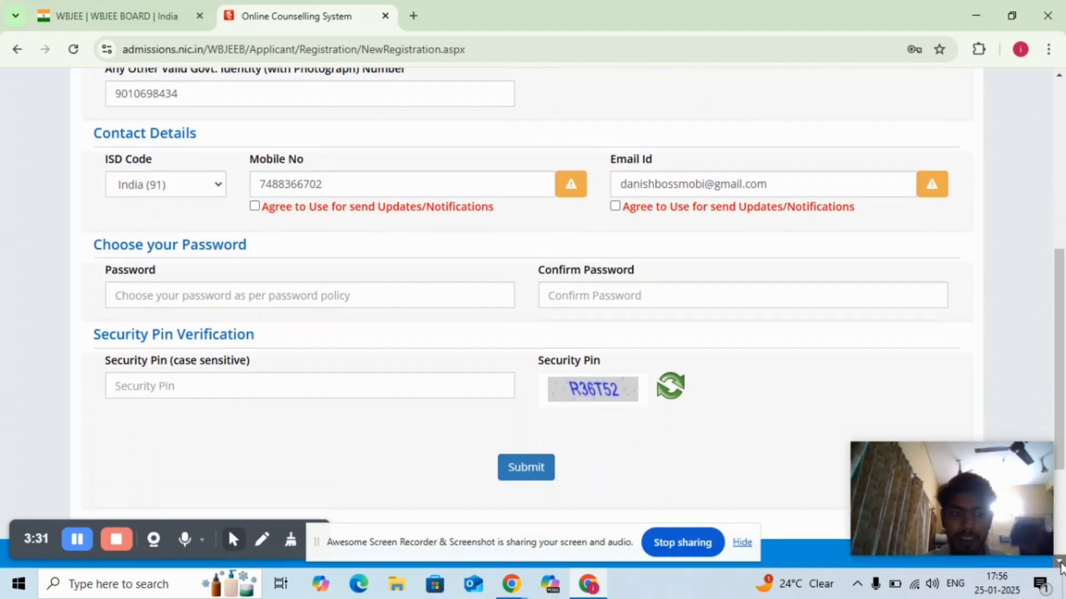
{"action": "left_click", "coordinate": [1060, 565]}
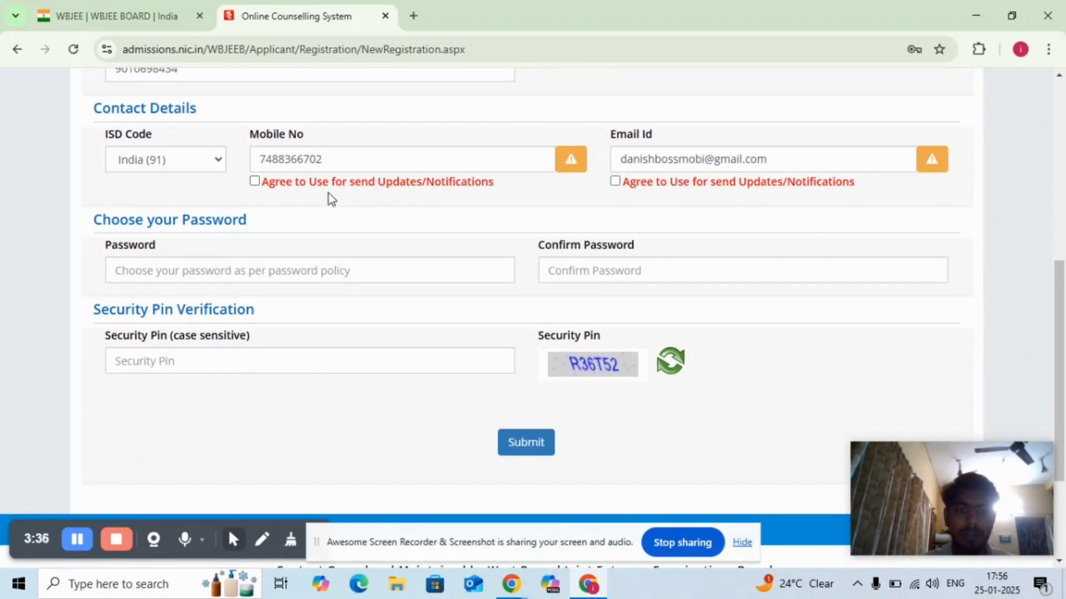
{"action": "left_click", "coordinate": [255, 183]}
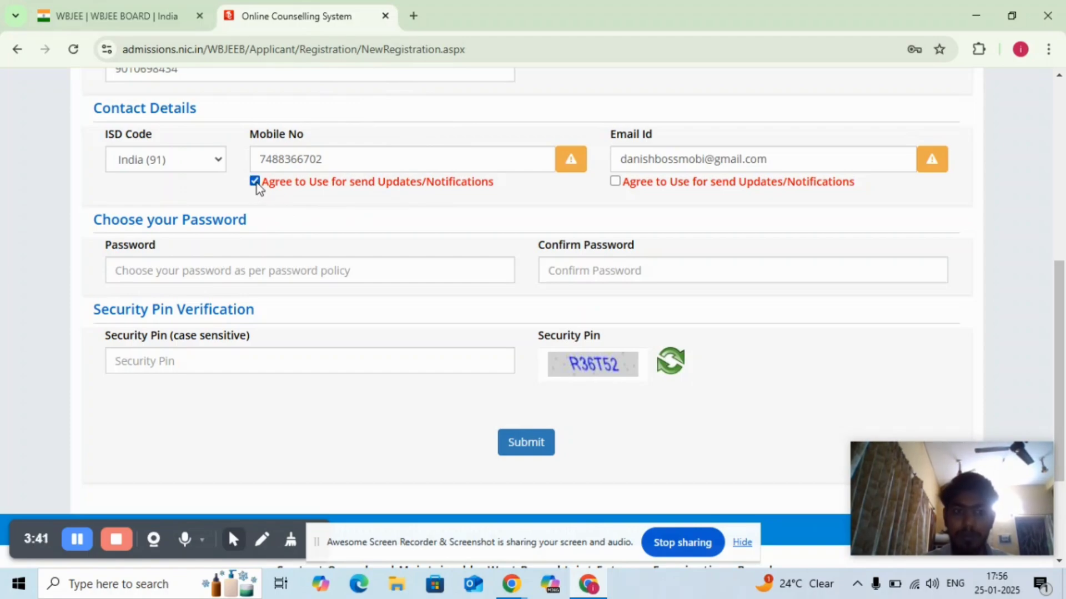
{"action": "left_click", "coordinate": [614, 182]}
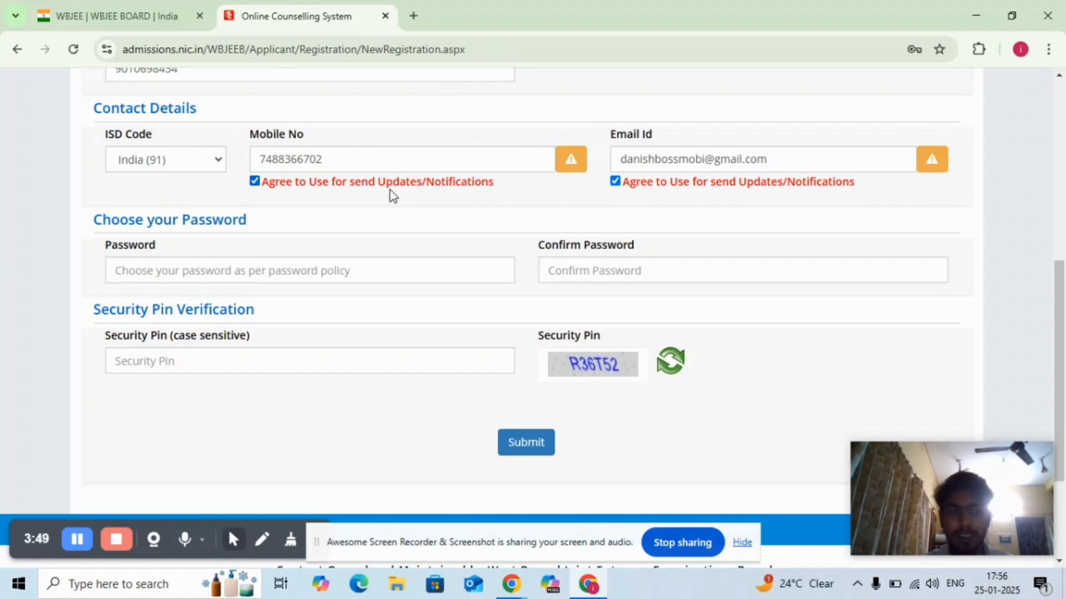
- Try to set the account password and repeat it in the confirmation field
{"action": "left_click", "coordinate": [270, 271]}
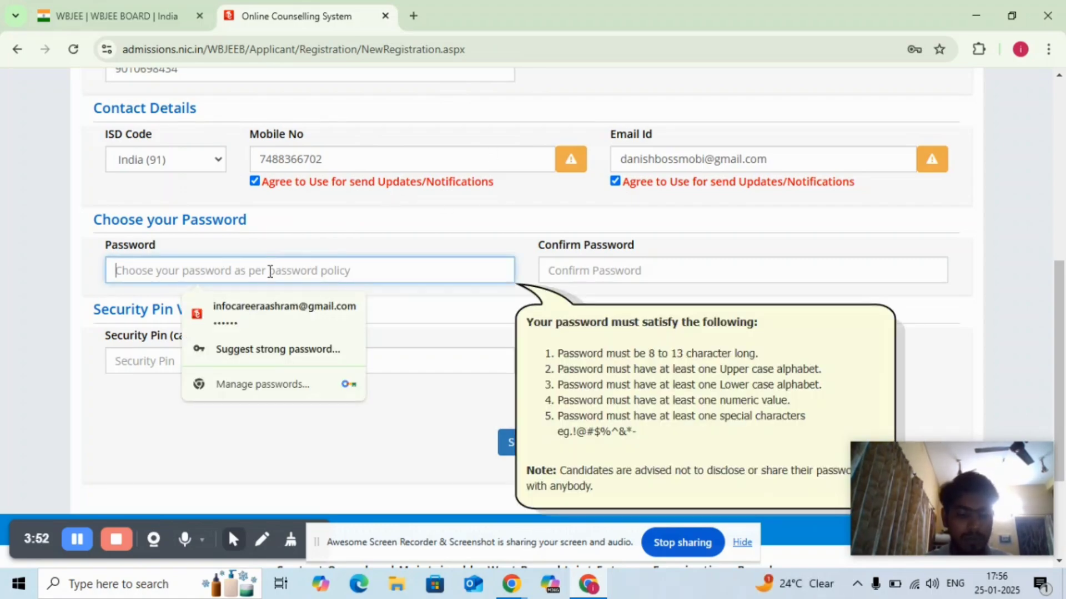
{"action": "type", "text": "D••••••"}
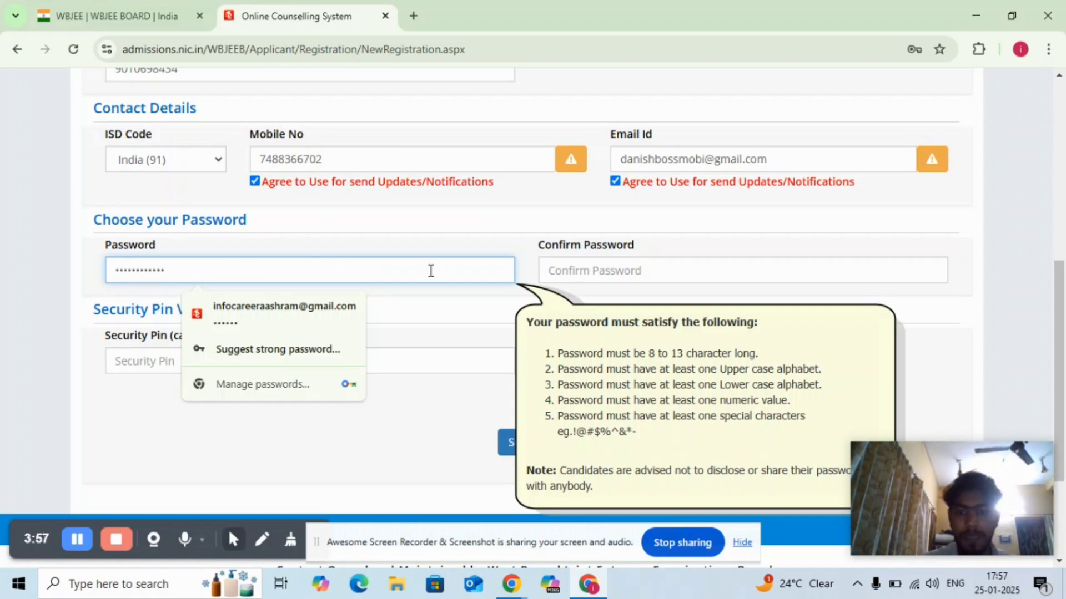
{"action": "left_click", "coordinate": [552, 269]}
{"action": "type", "text": "D•••••"}
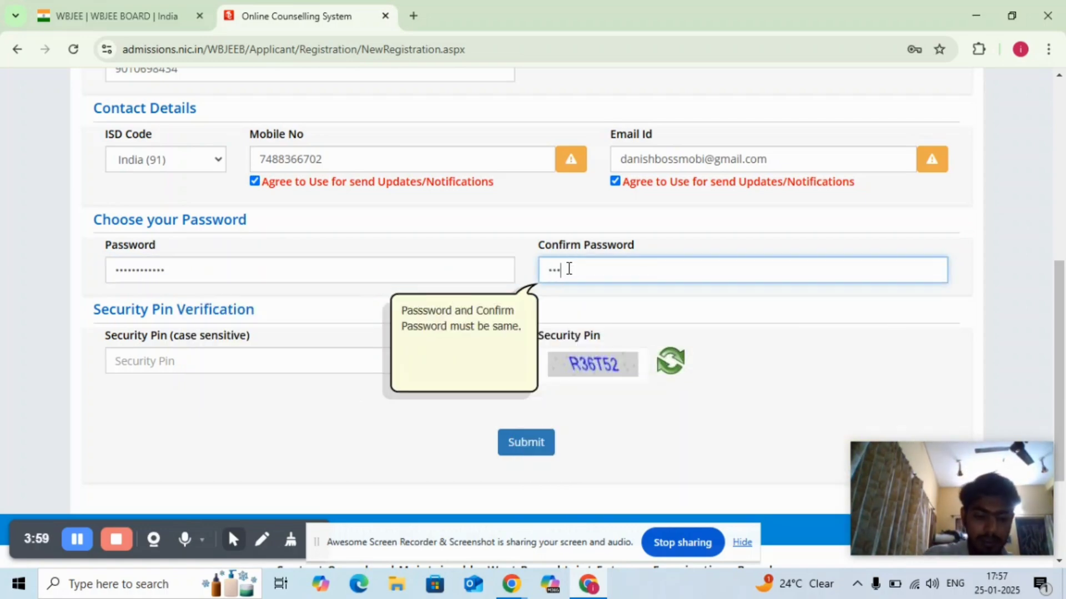
{"action": "type", "text": "•"}
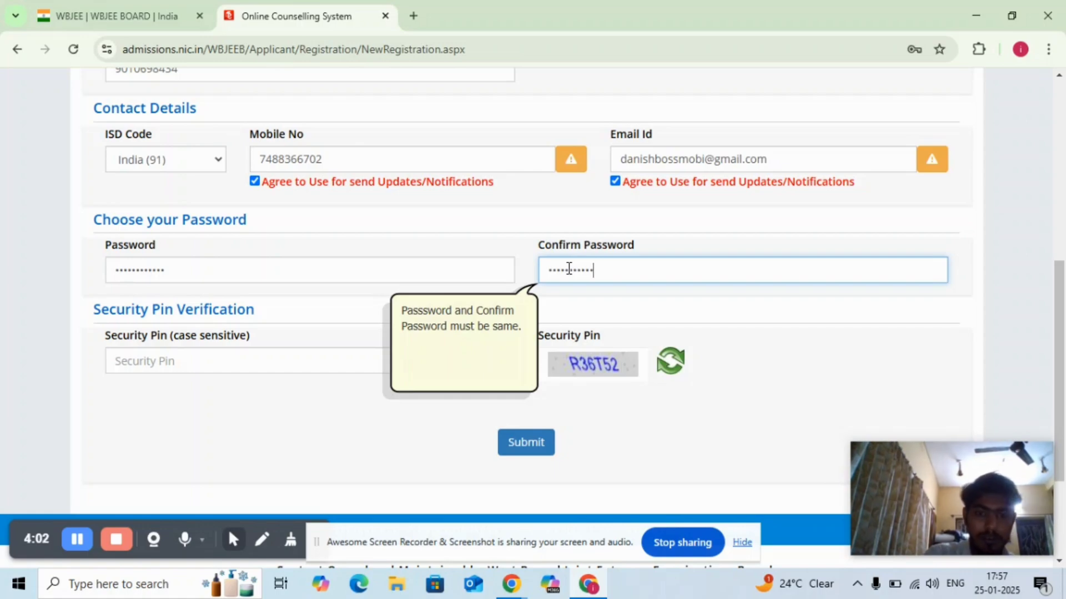
- Enter the displayed security pin and try to submit the registration form
{"action": "left_click", "coordinate": [327, 383]}
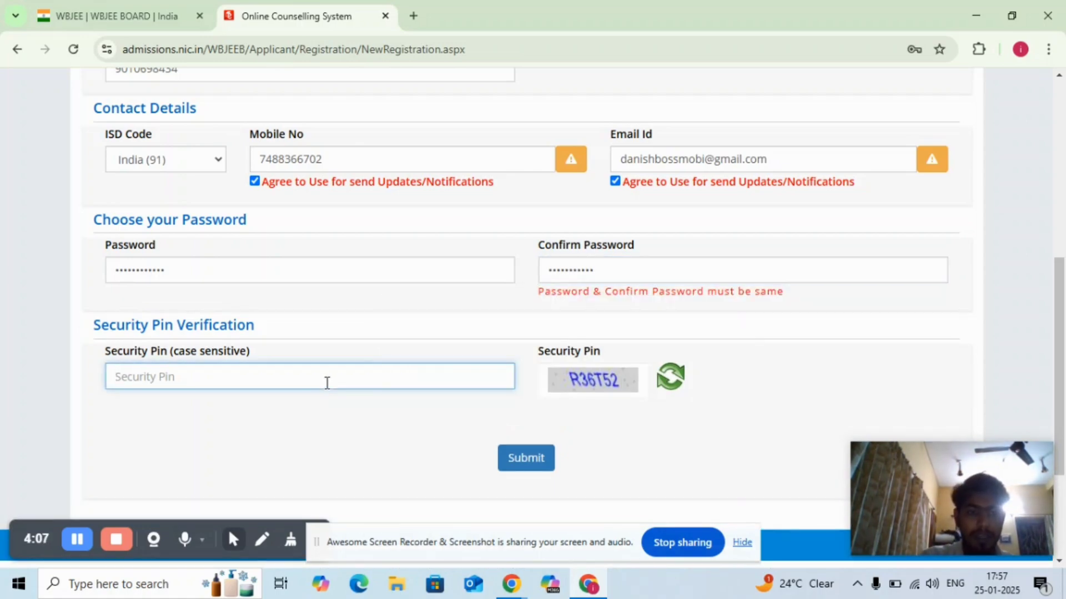
{"action": "type", "text": "R36T5"}
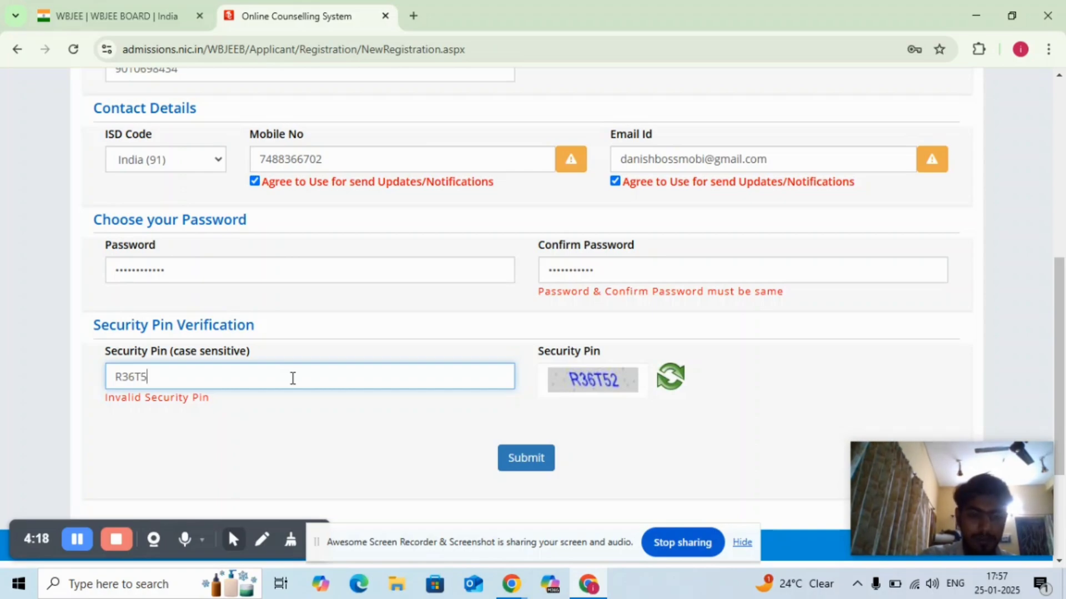
{"action": "type", "text": "2"}
{"action": "left_click", "coordinate": [533, 459]}
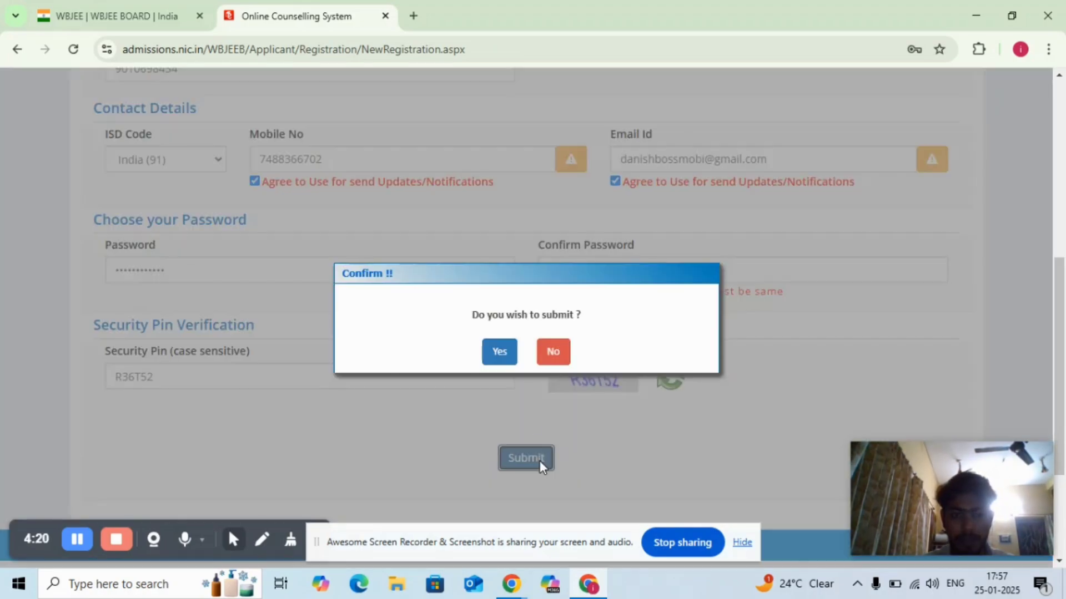
{"action": "left_click", "coordinate": [499, 352]}
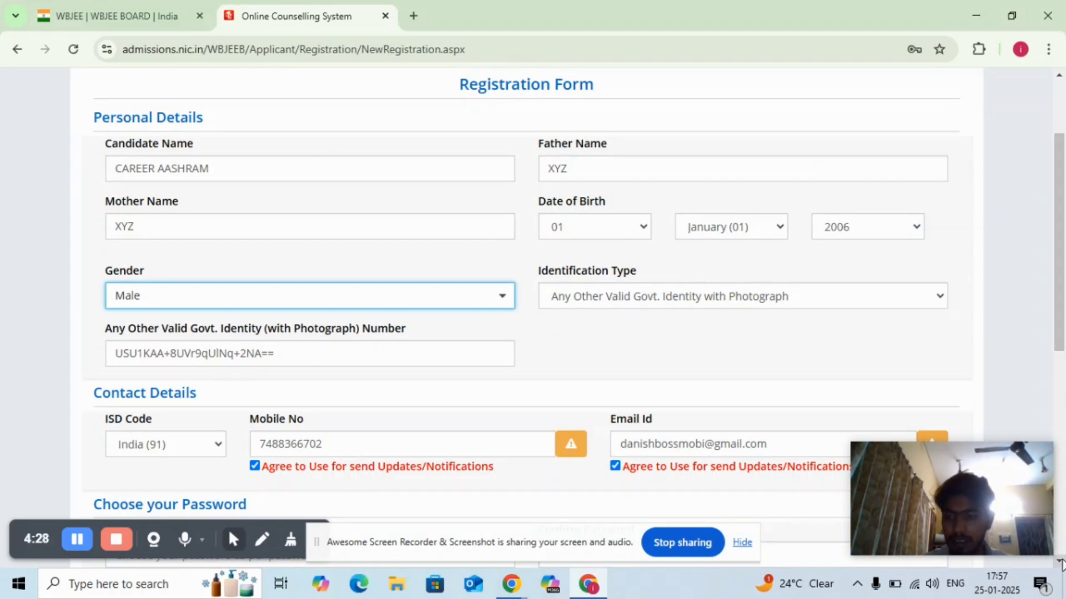
- Re-enter the account password under the password policy and repeat the same password as confirmation
{"action": "scroll", "coordinate": [1060, 563], "scroll_direction": "down", "scroll_amount": 5}
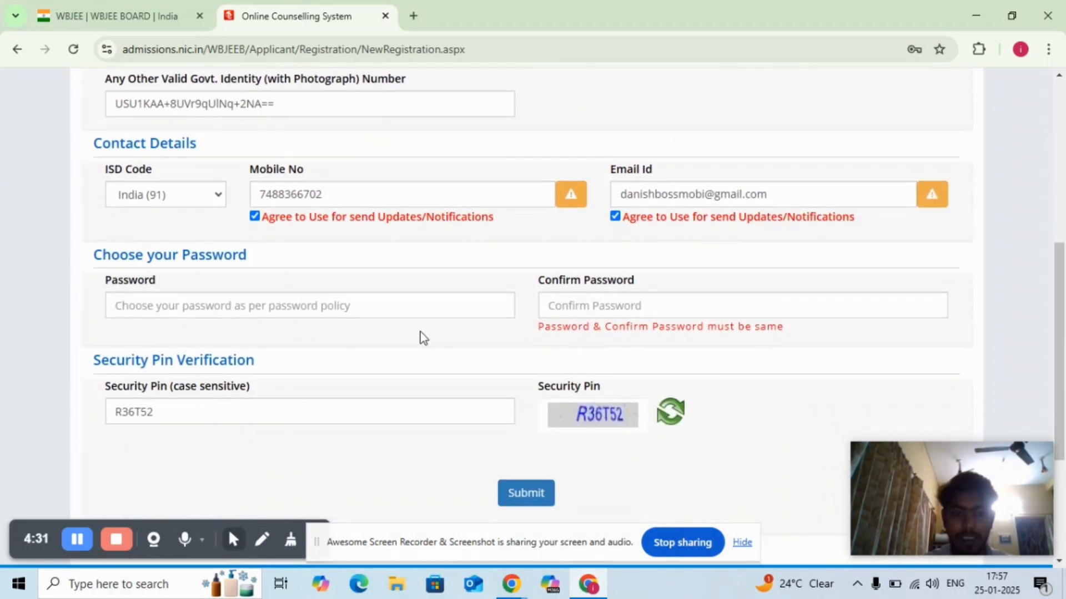
{"action": "left_click", "coordinate": [350, 305]}
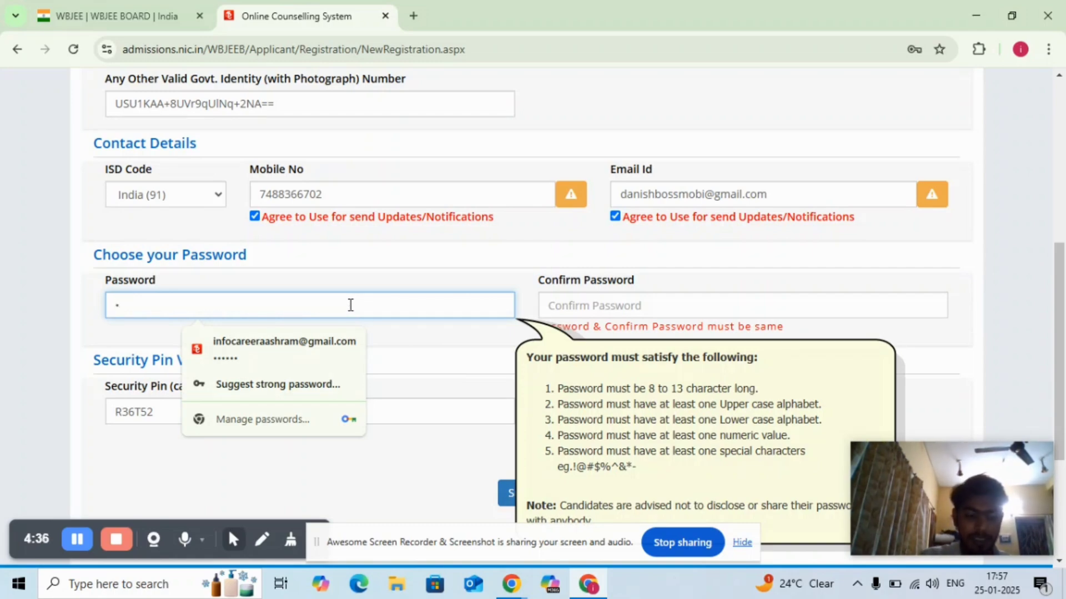
{"action": "type", "text": "•••••••"}
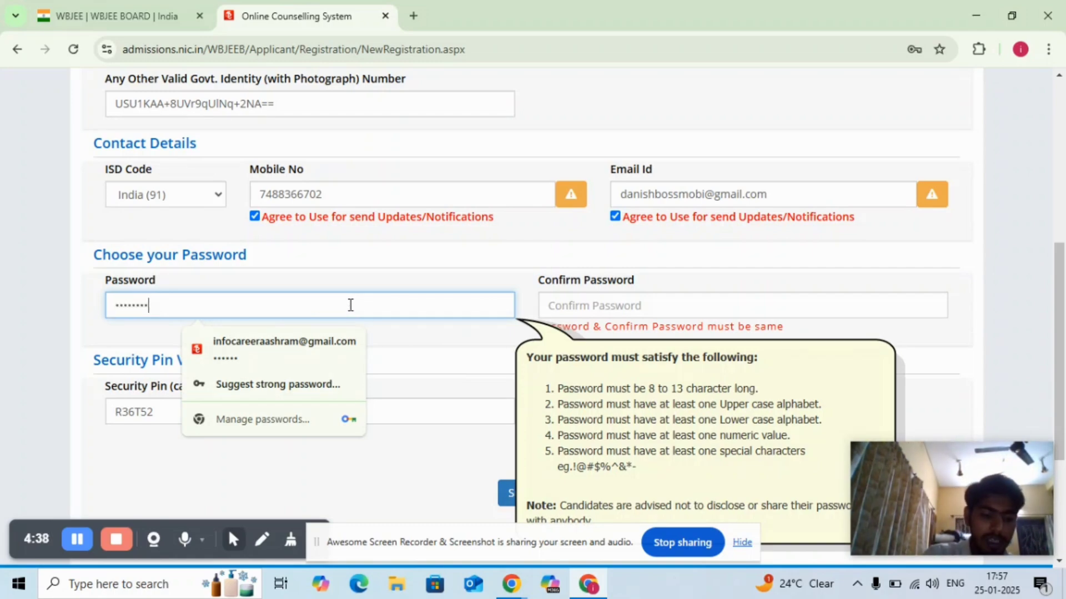
{"action": "type", "text": "•"}
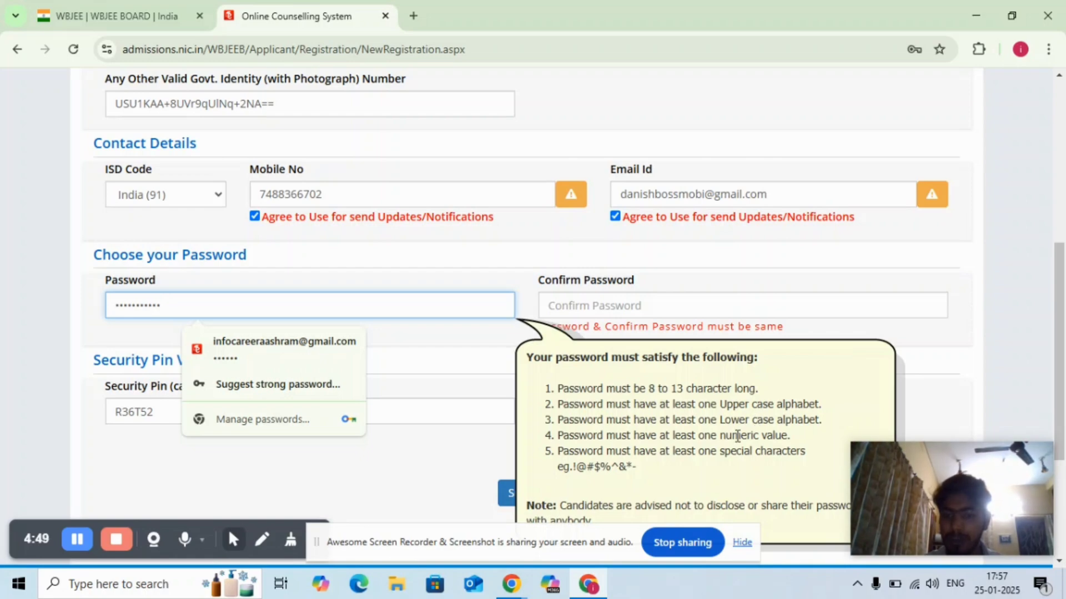
{"action": "left_click", "coordinate": [615, 303]}
{"action": "type", "text": "•••••"}
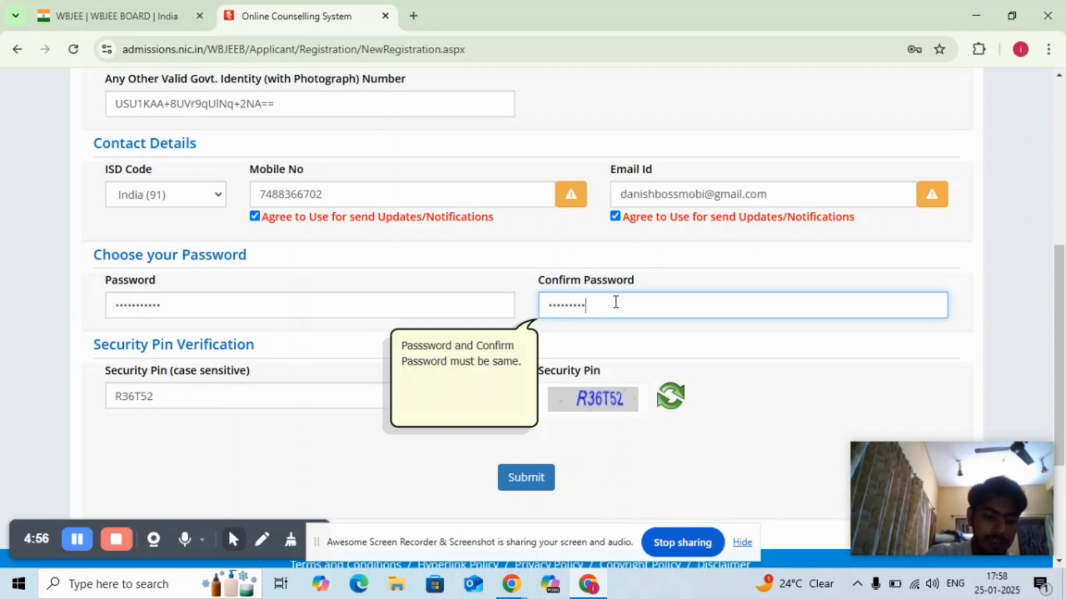
{"action": "type", "text": "••"}
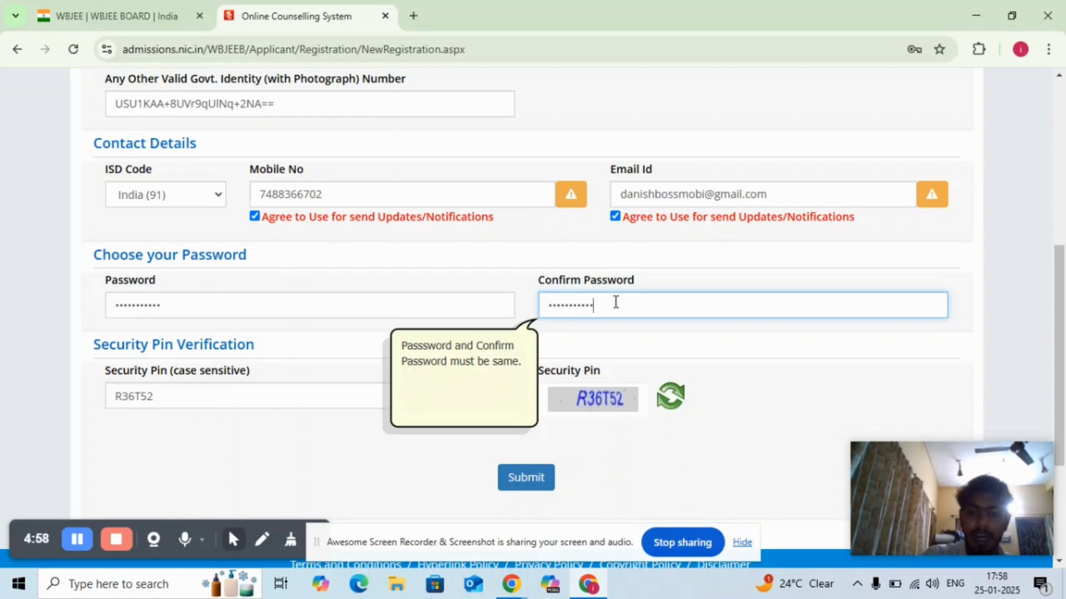
- Try to submit the registration form again and confirm the submission
{"action": "left_click", "coordinate": [339, 418]}
{"action": "left_click", "coordinate": [526, 477]}
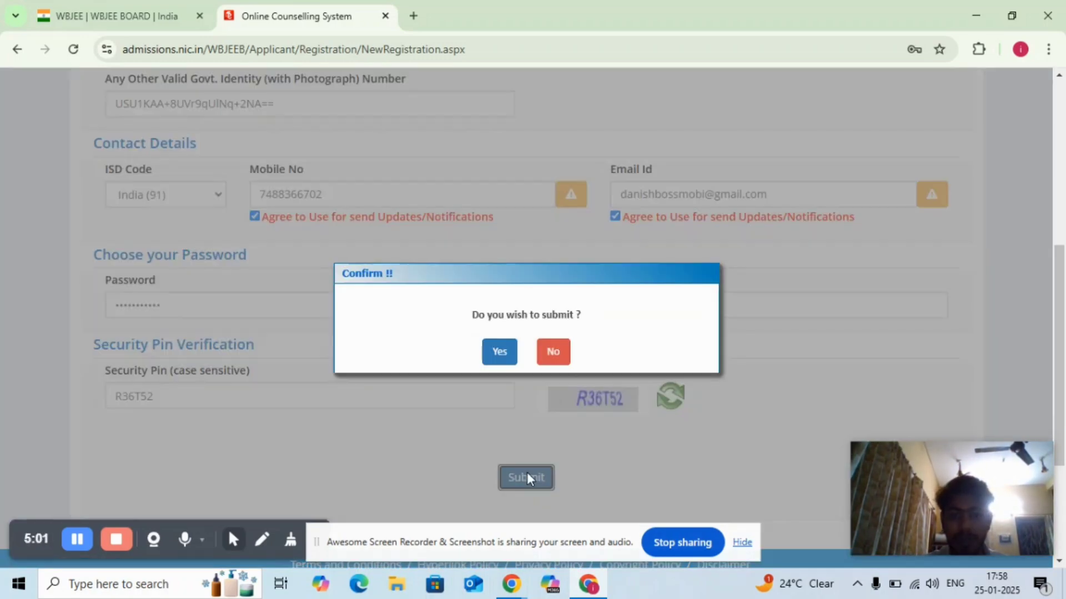
{"action": "left_click", "coordinate": [506, 352]}
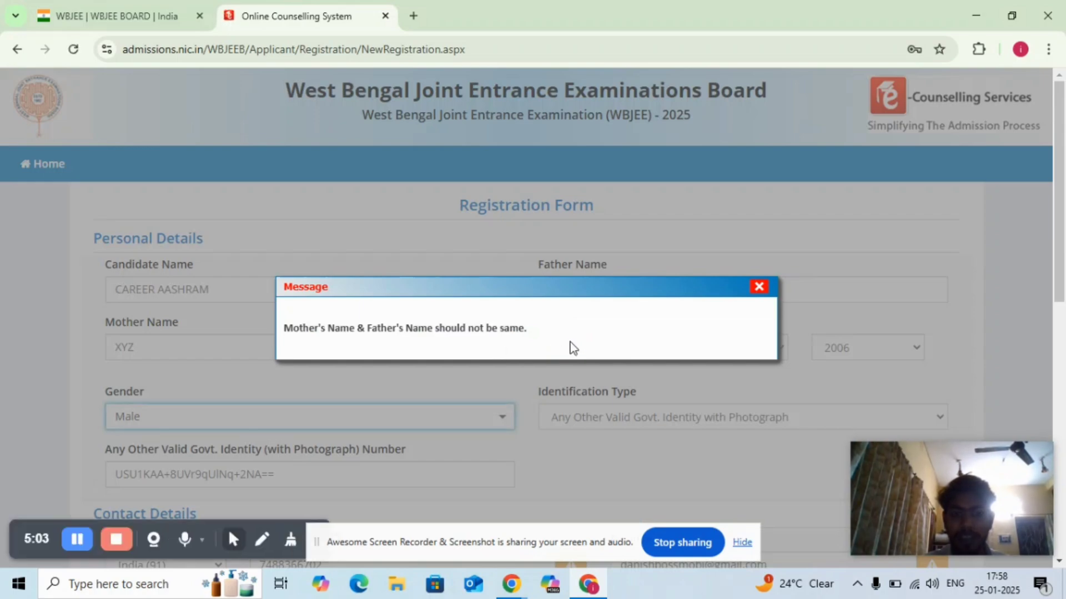
- Dismiss the message about identical parent names and replace the mother's name with one different from the father's
{"action": "left_click", "coordinate": [764, 295]}
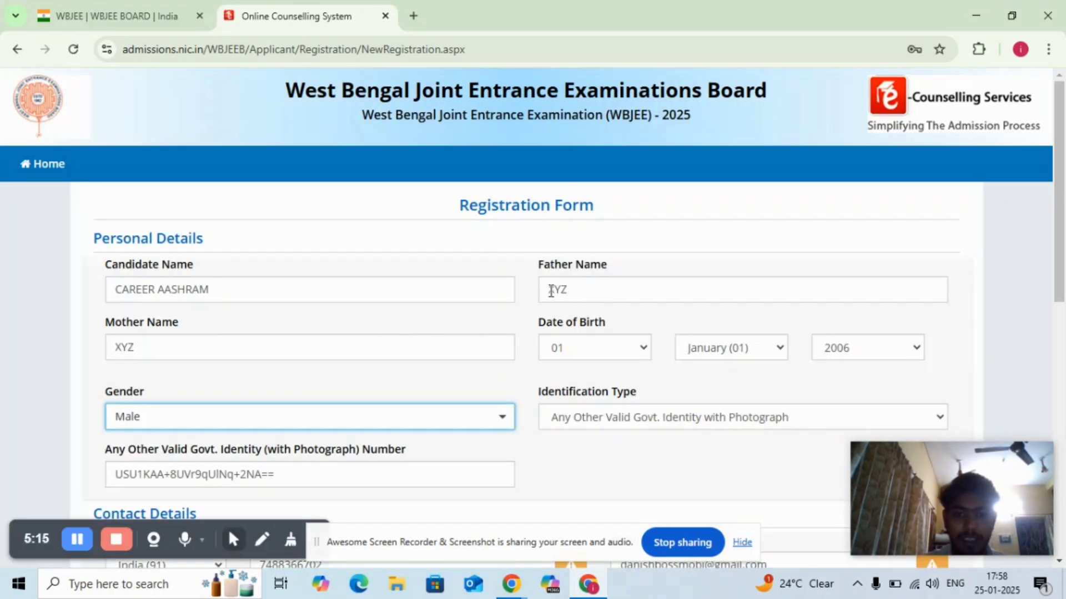
{"action": "left_click", "coordinate": [272, 345]}
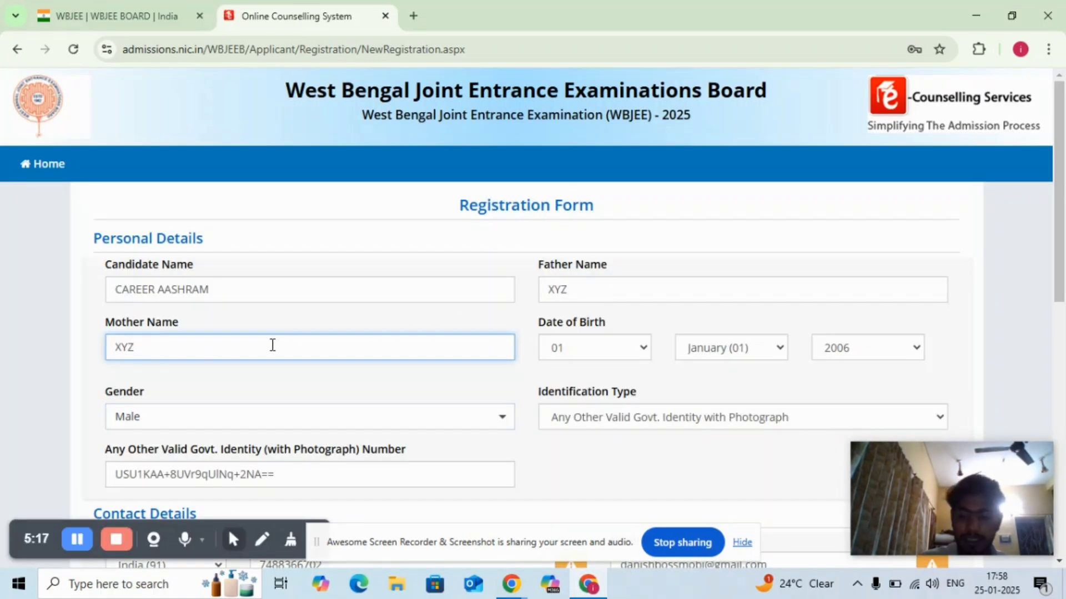
{"action": "key", "text": "BackSpace"}
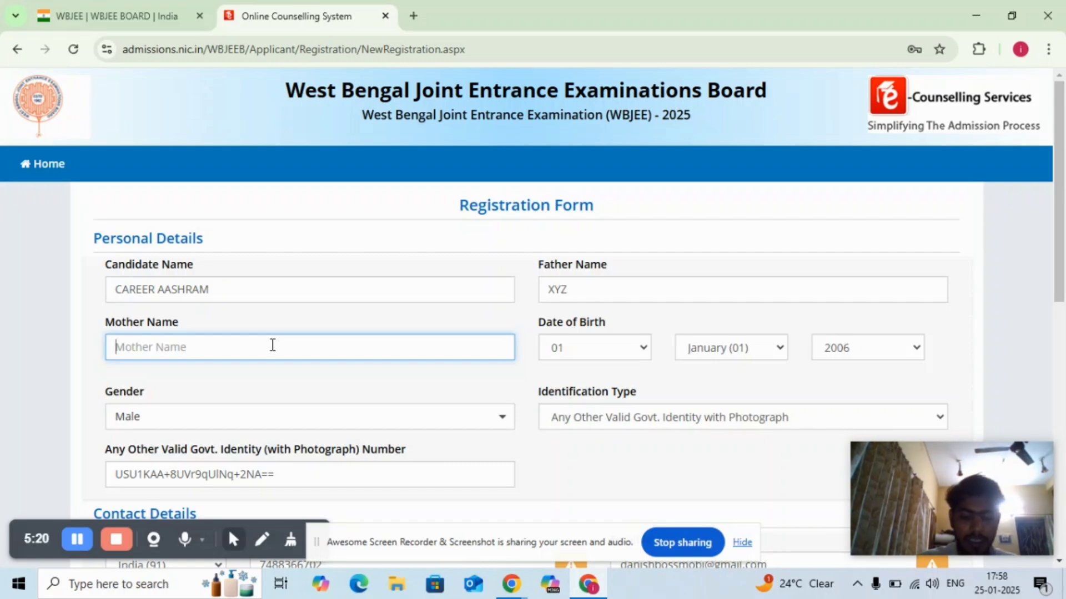
{"action": "type", "text": "Wxy"}
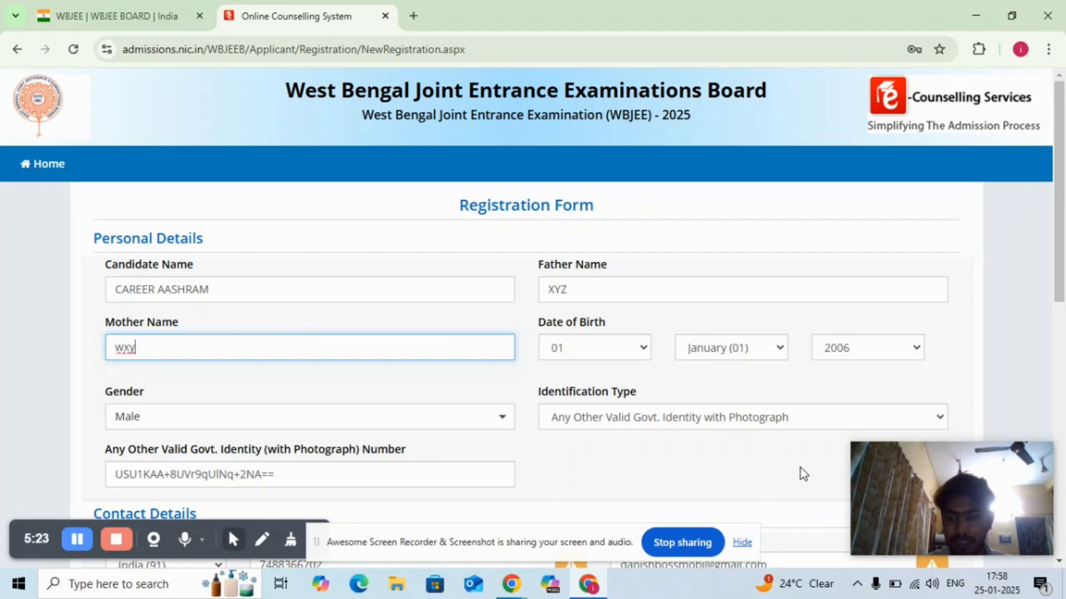
- Enter the account password again and repeat it in the confirmation field
{"action": "left_click", "coordinate": [1059, 562]}
{"action": "left_click_drag", "start_coordinate": [1059, 562], "coordinate": [1059, 561]}
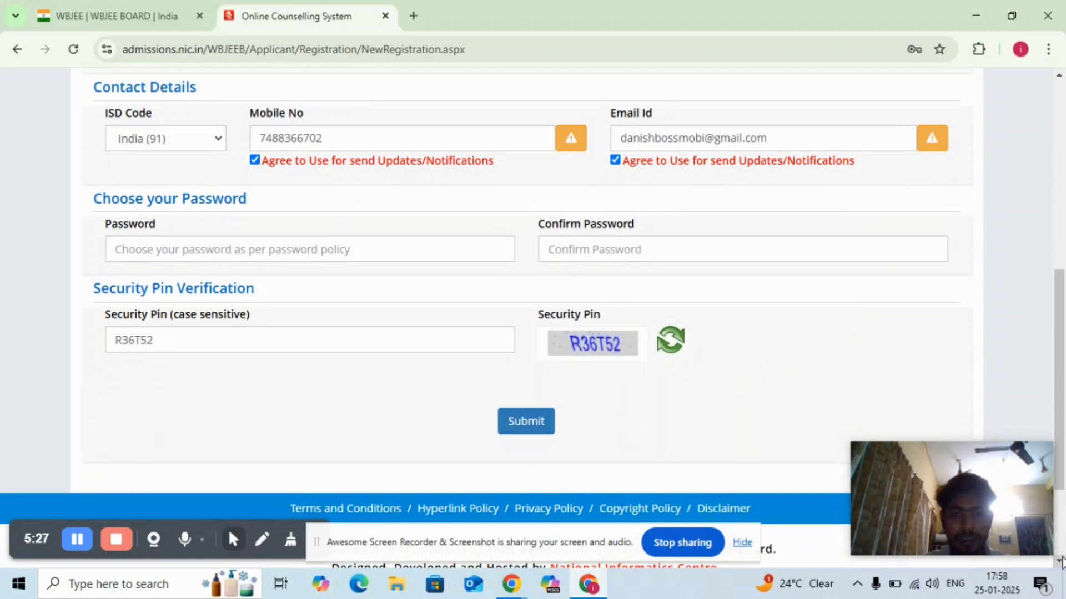
{"action": "left_click", "coordinate": [252, 253]}
{"action": "type", "text": "D"}
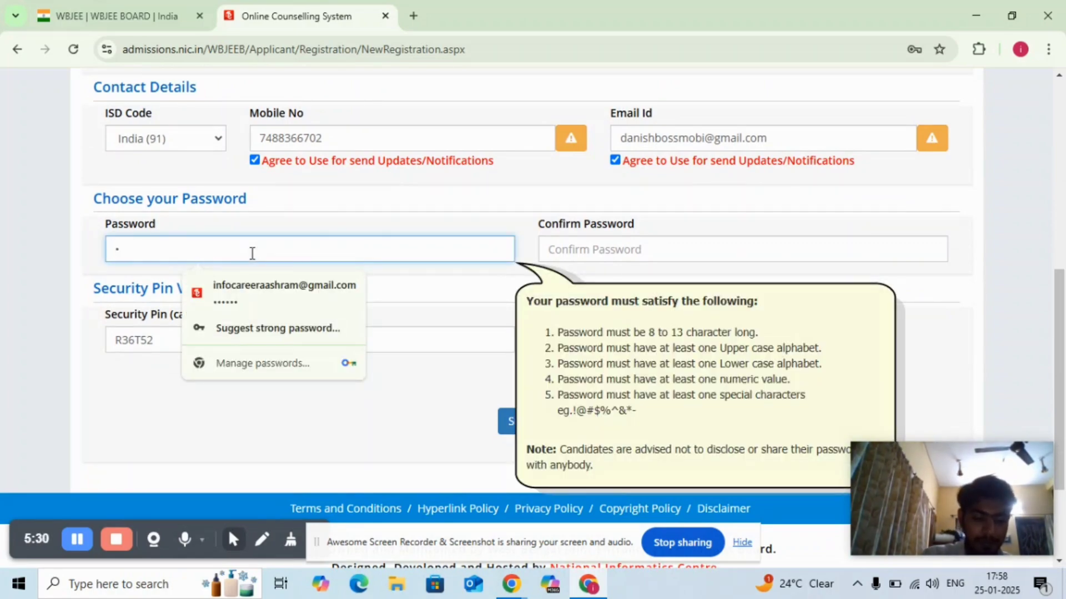
{"action": "type", "text": "•••••••"}
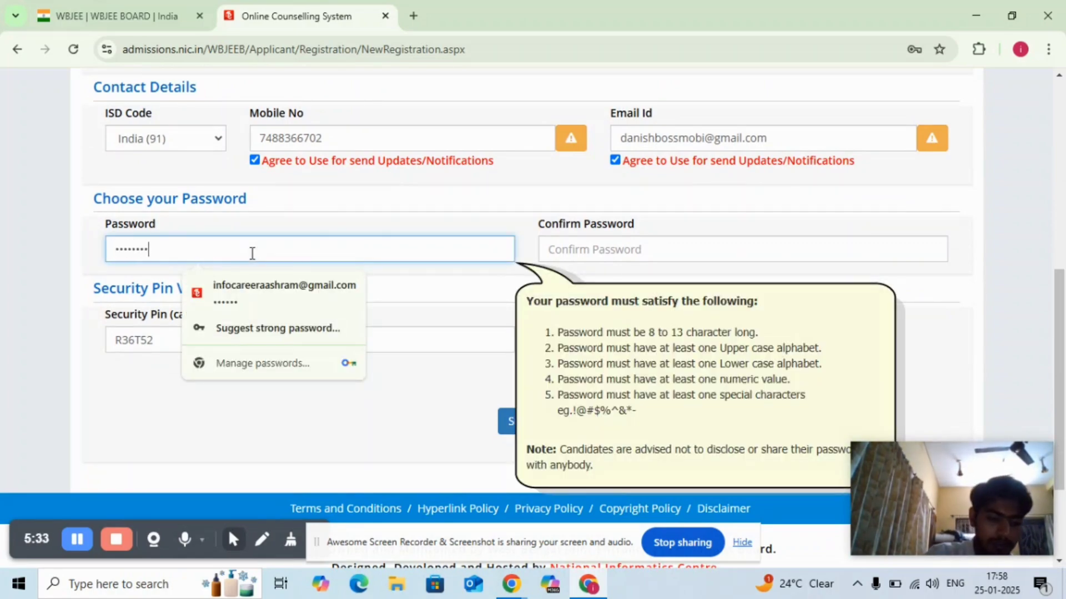
{"action": "type", "text": "••"}
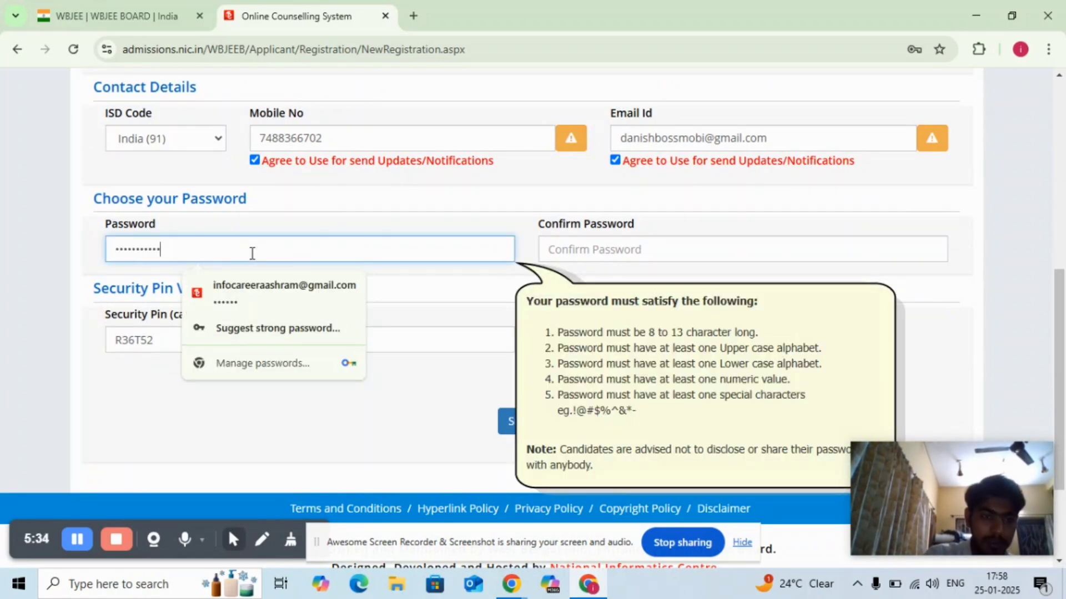
{"action": "left_click", "coordinate": [575, 258]}
{"action": "type", "text": "•"}
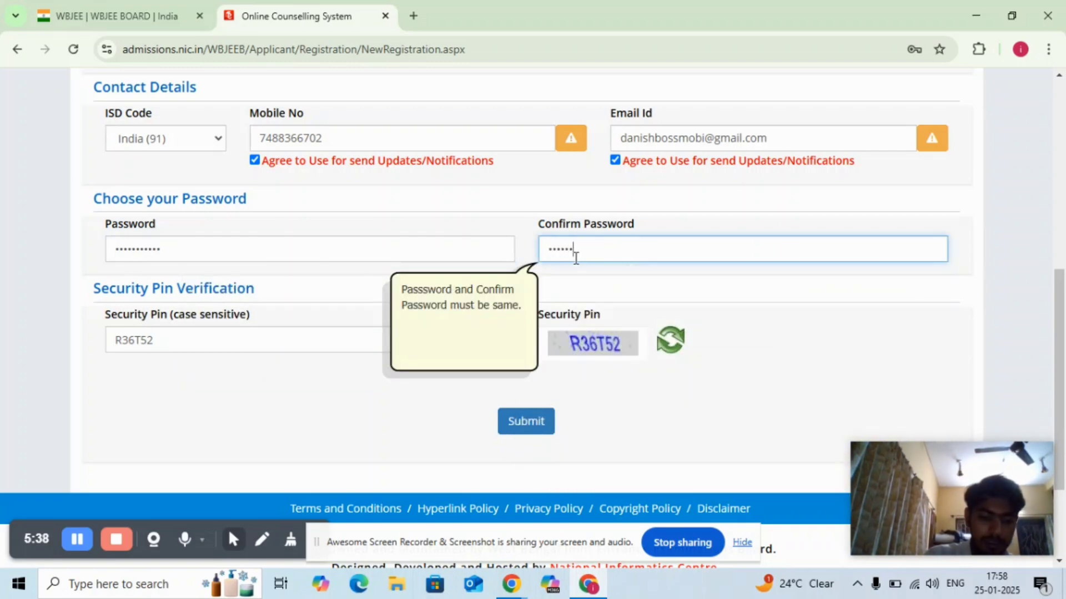
{"action": "type", "text": "••••••••••"}
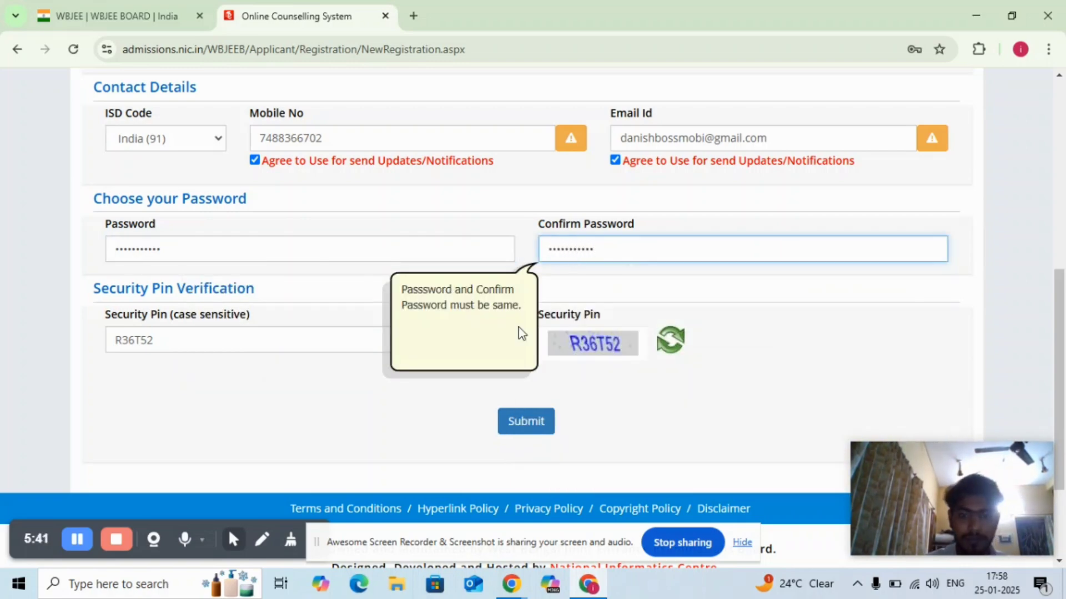
- Submit the registration form, confirm the submission, and save the login password in the browser
{"action": "left_click", "coordinate": [533, 422]}
{"action": "left_click", "coordinate": [500, 351]}
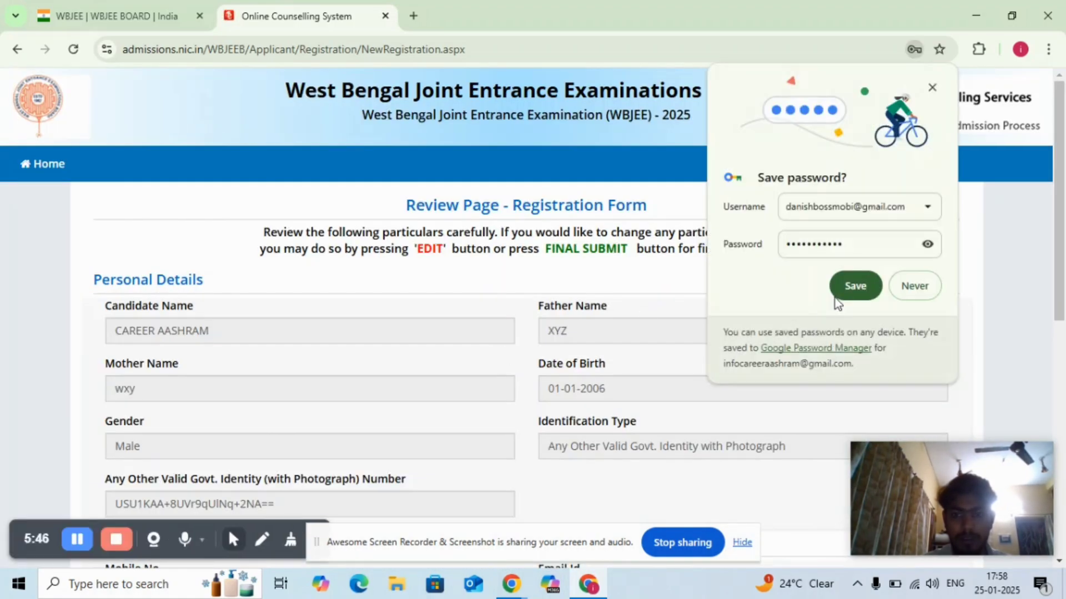
{"action": "left_click", "coordinate": [865, 279]}
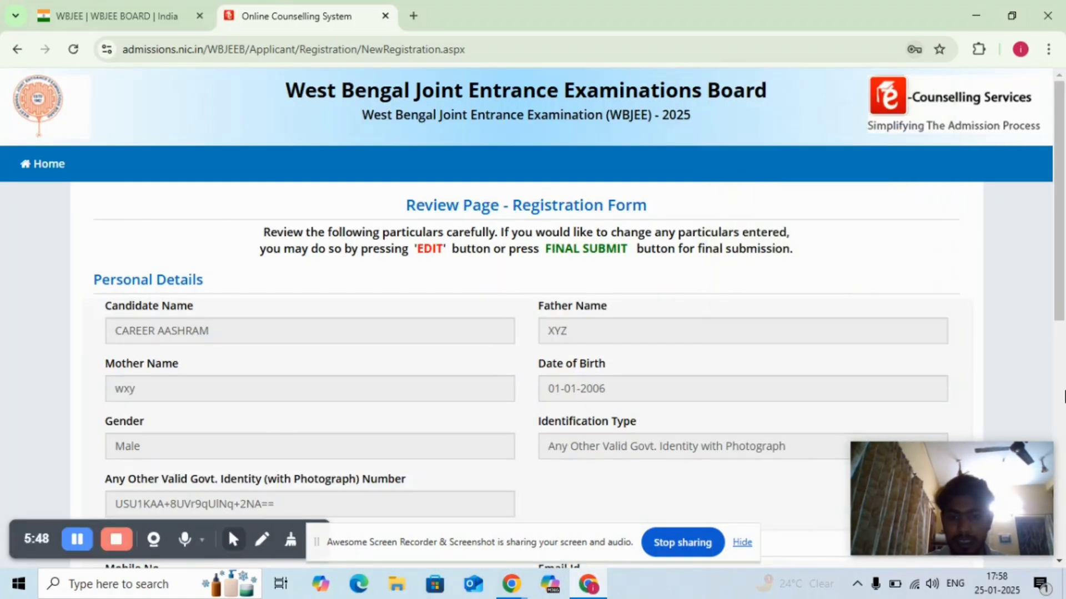
- Submit the reviewed registration details and enter the one-time passwords for the mobile number and the email address
{"action": "scroll", "coordinate": [1061, 564], "scroll_direction": "down", "scroll_amount": 5}
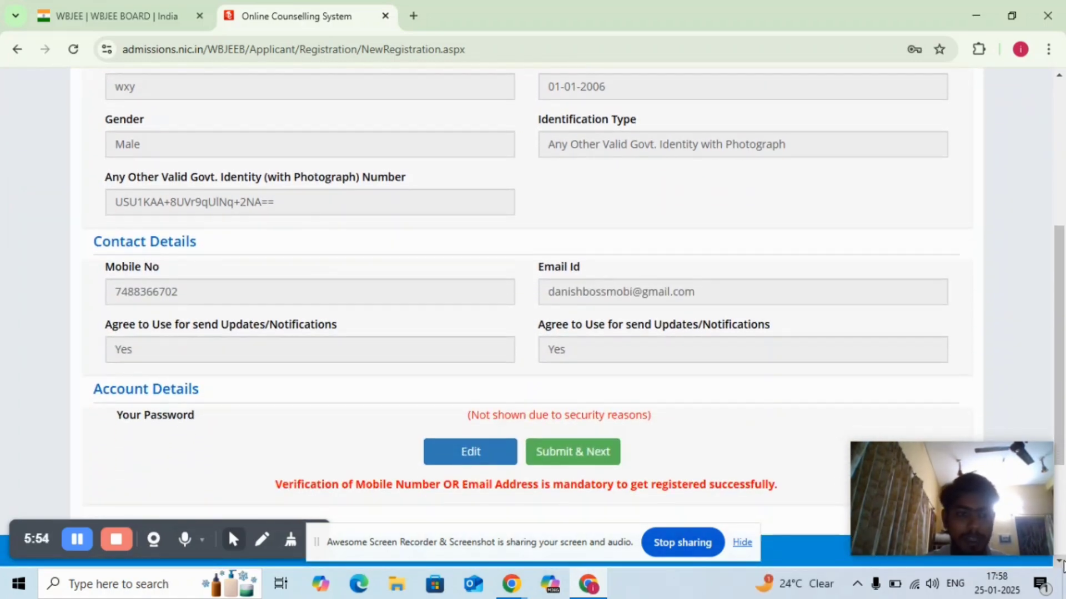
{"action": "left_click", "coordinate": [564, 455]}
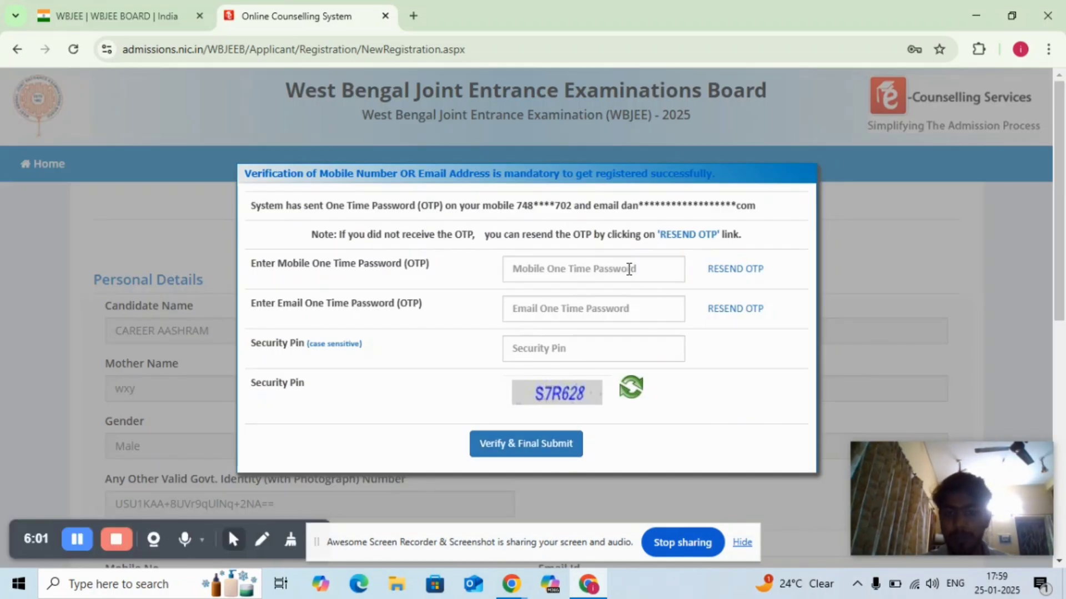
{"action": "left_click", "coordinate": [629, 270]}
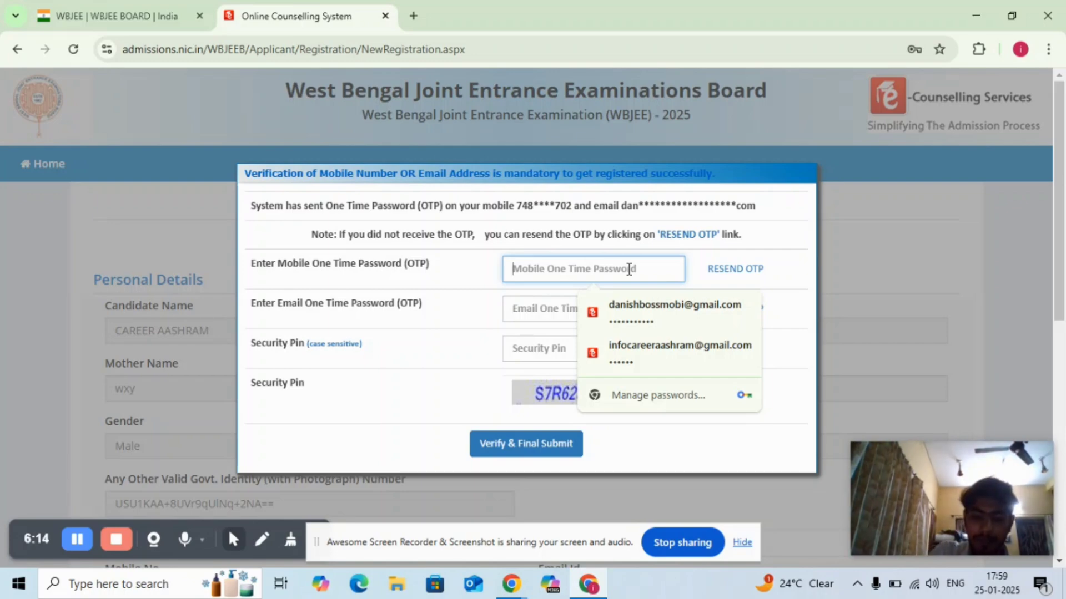
{"action": "type", "text": "••"}
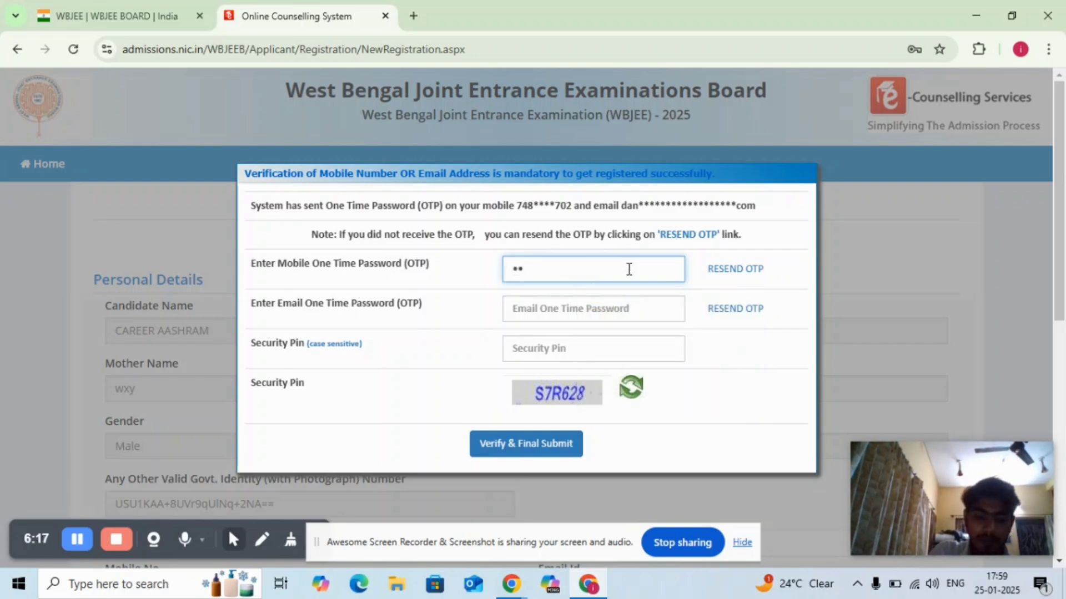
{"action": "type", "text": "••••"}
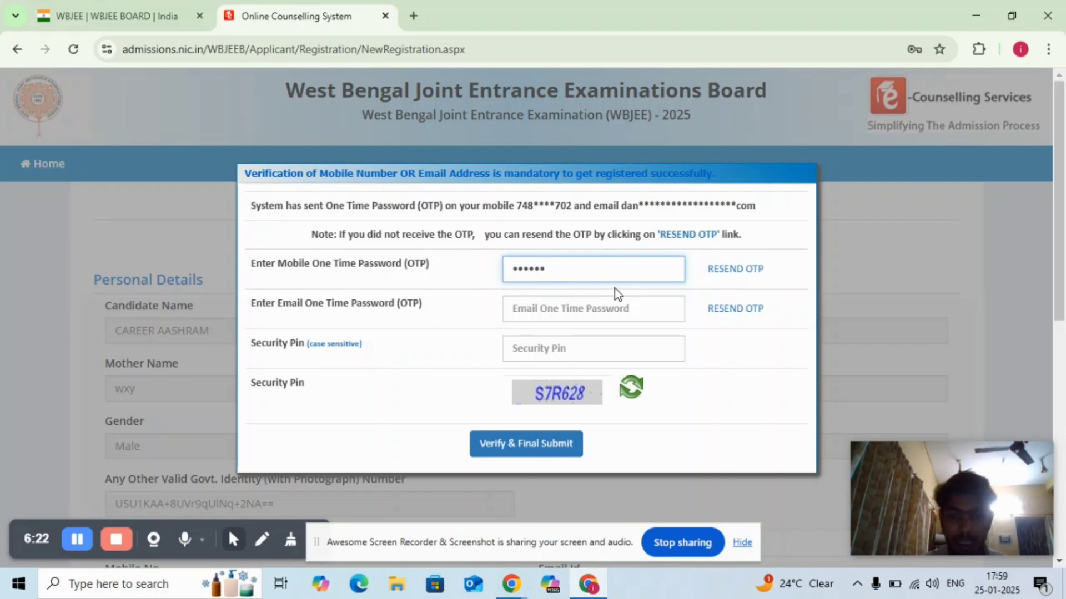
{"action": "left_click", "coordinate": [606, 303]}
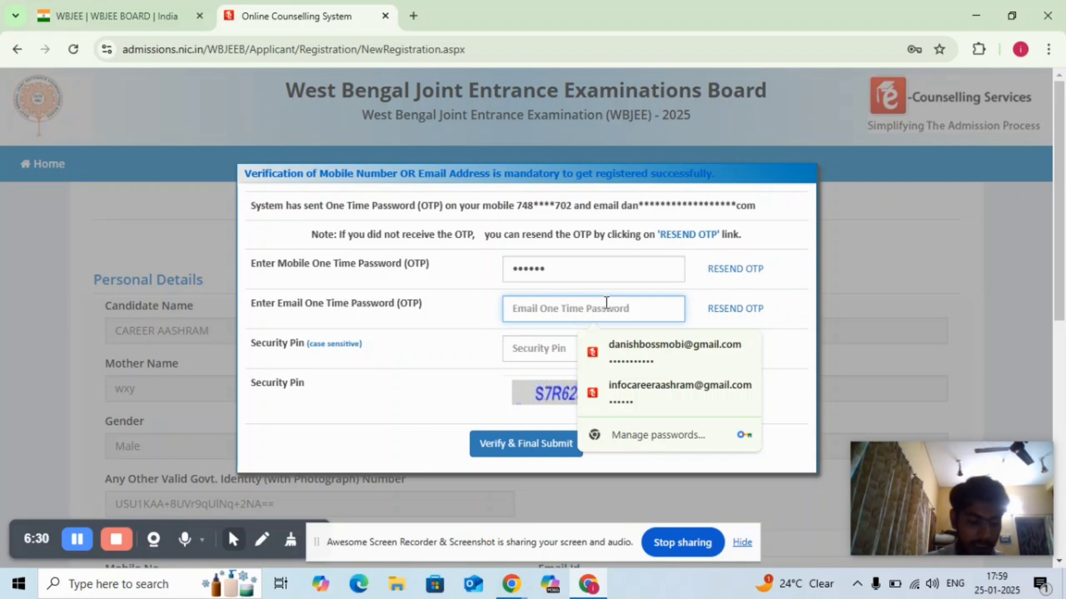
{"action": "type", "text": "•"}
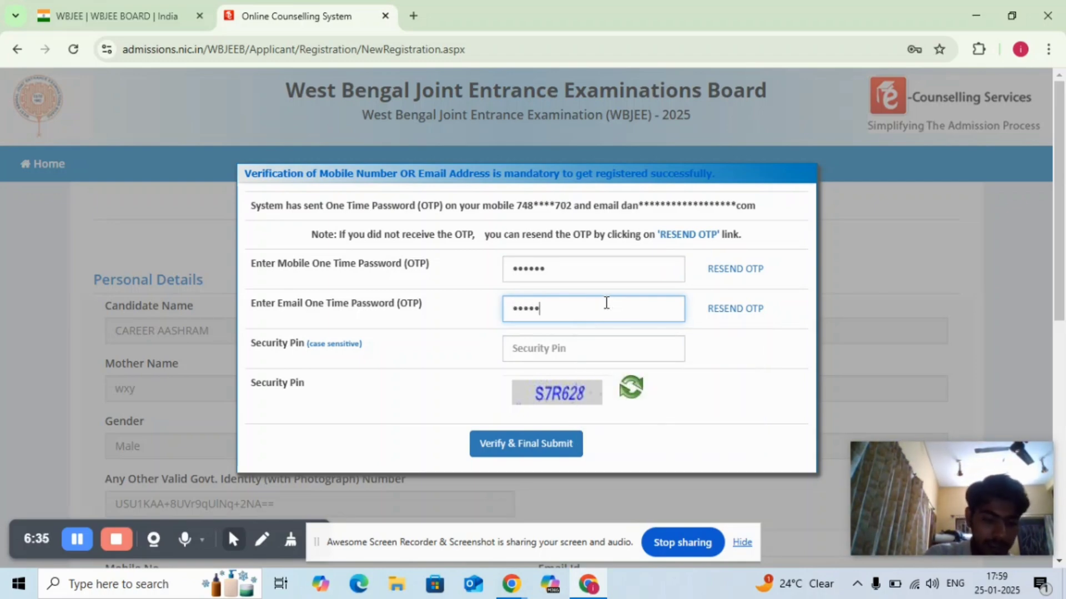
{"action": "type", "text": "•"}
- Enter the displayed security pin in the verification dialog and verify and finally submit the registration
{"action": "left_click", "coordinate": [557, 352]}
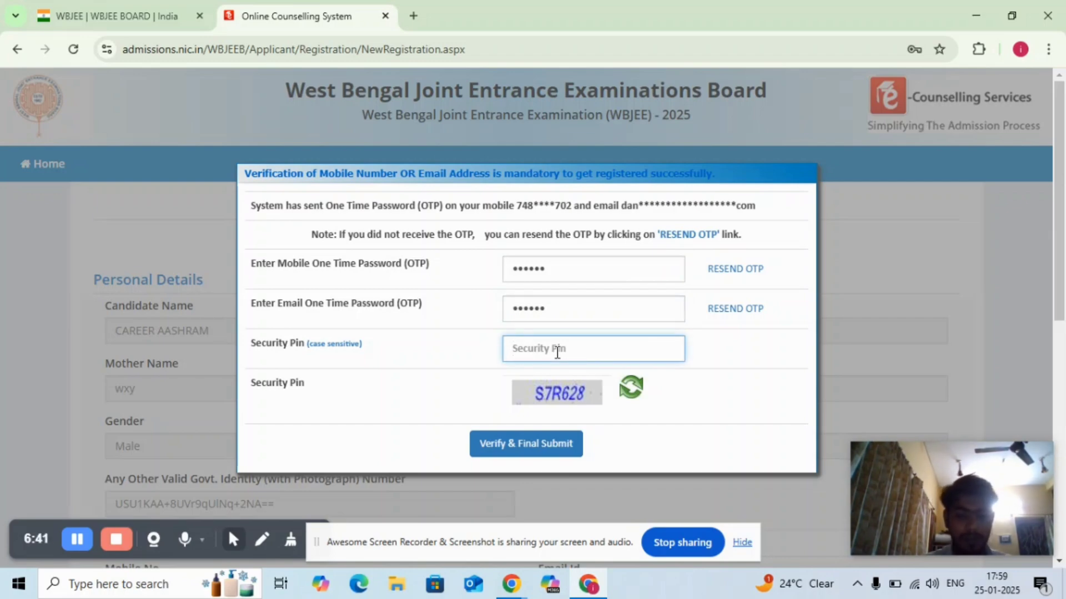
{"action": "type", "text": "S7"}
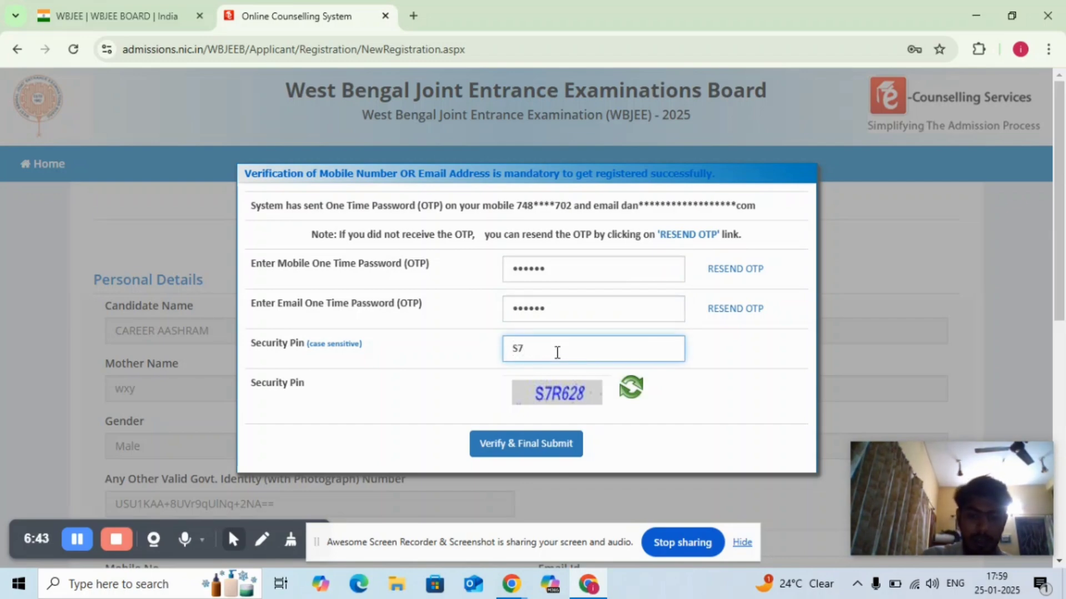
{"action": "type", "text": "R62"}
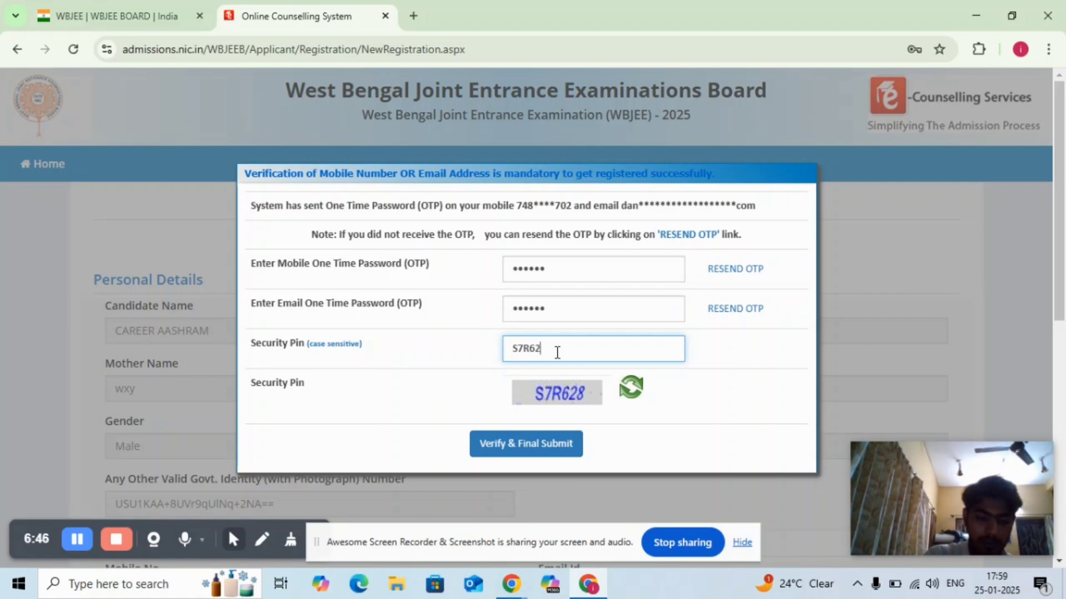
{"action": "type", "text": "8"}
{"action": "left_click", "coordinate": [533, 444]}
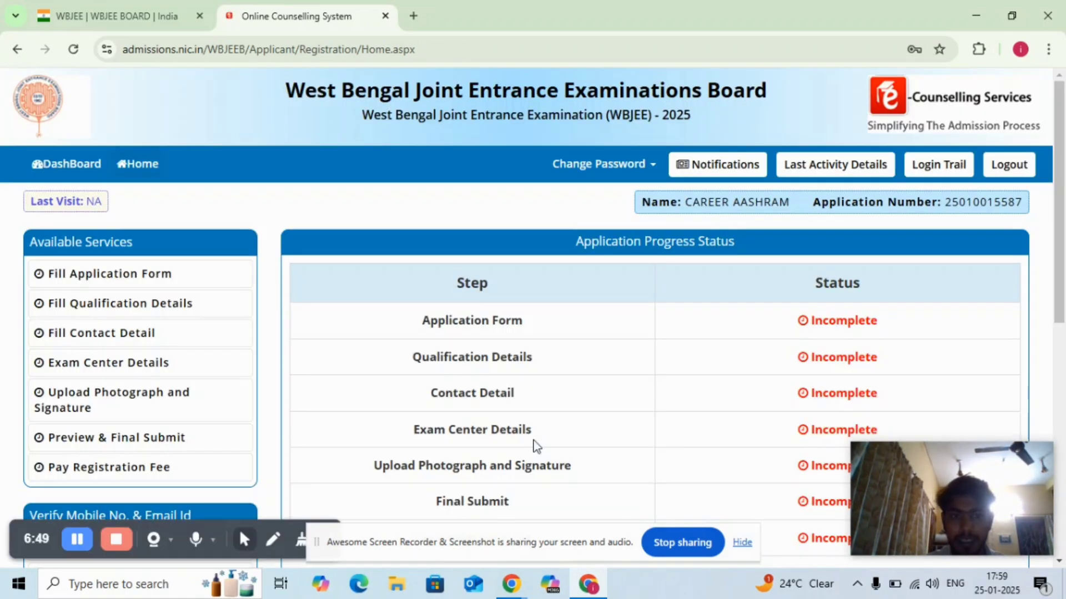
- Open the application form from the available services of the newly registered candidate
{"action": "left_click", "coordinate": [888, 287]}
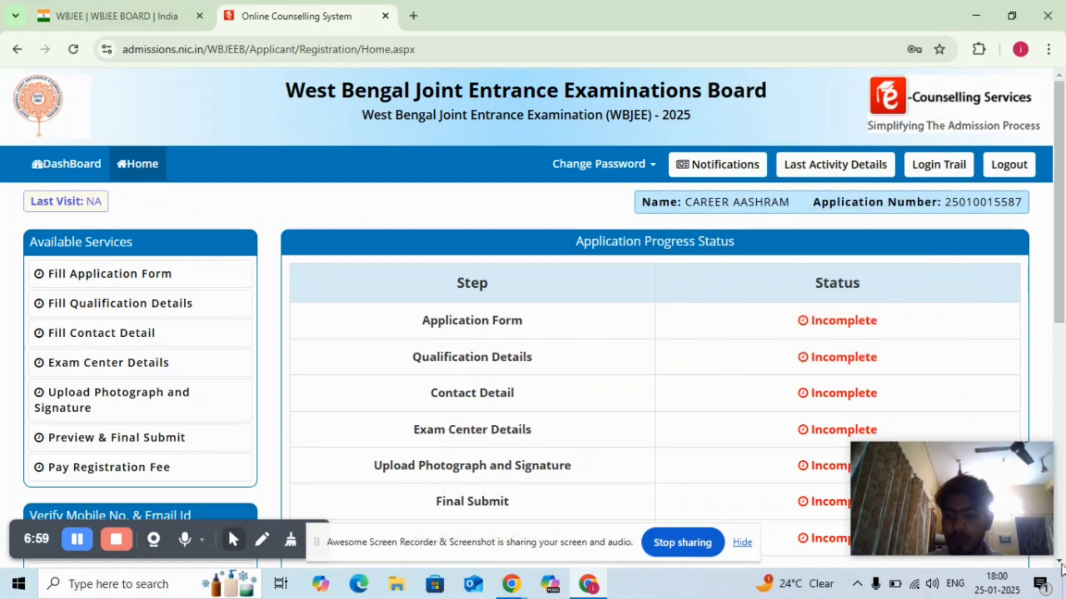
{"action": "scroll", "coordinate": [466, 197], "scroll_direction": "down", "scroll_amount": 2}
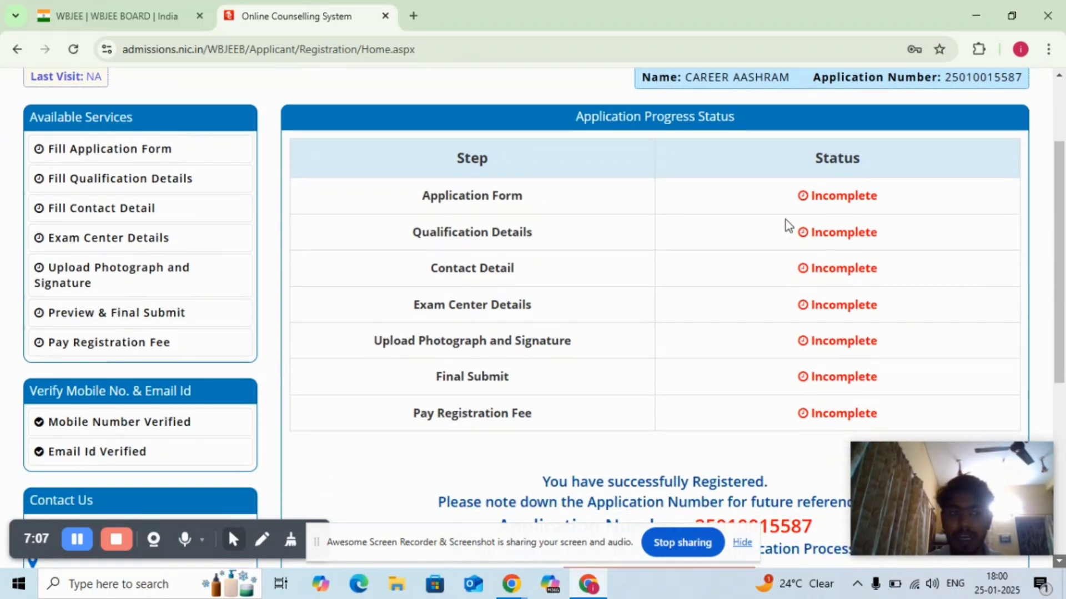
{"action": "left_click", "coordinate": [134, 157]}
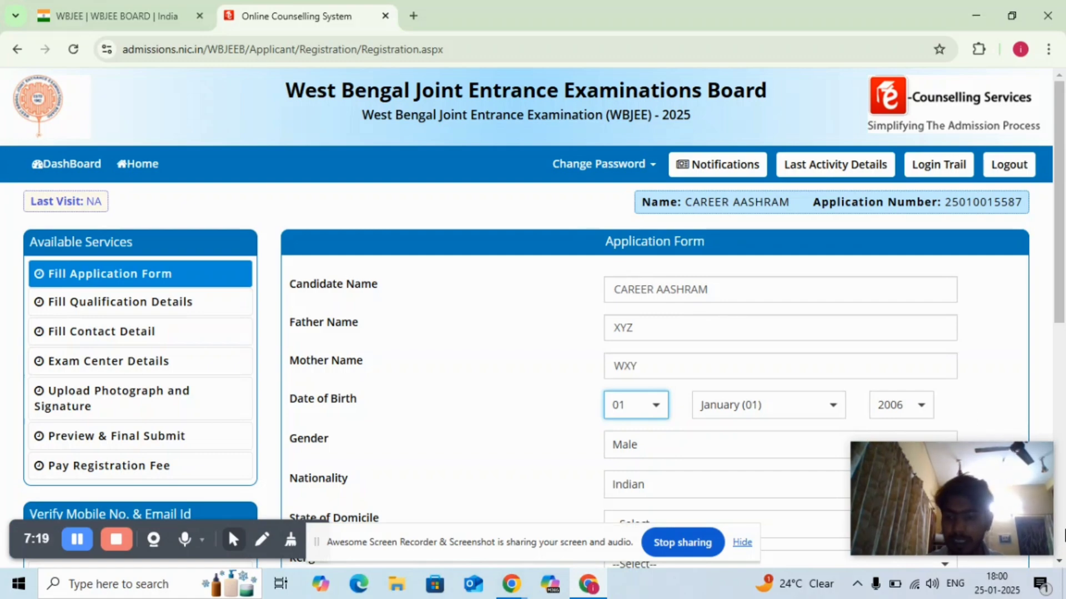
- Set the state of domicile in the application form to Others
{"action": "left_click", "coordinate": [1059, 561]}
{"action": "scroll", "coordinate": [662, 220], "scroll_direction": "down", "scroll_amount": 5}
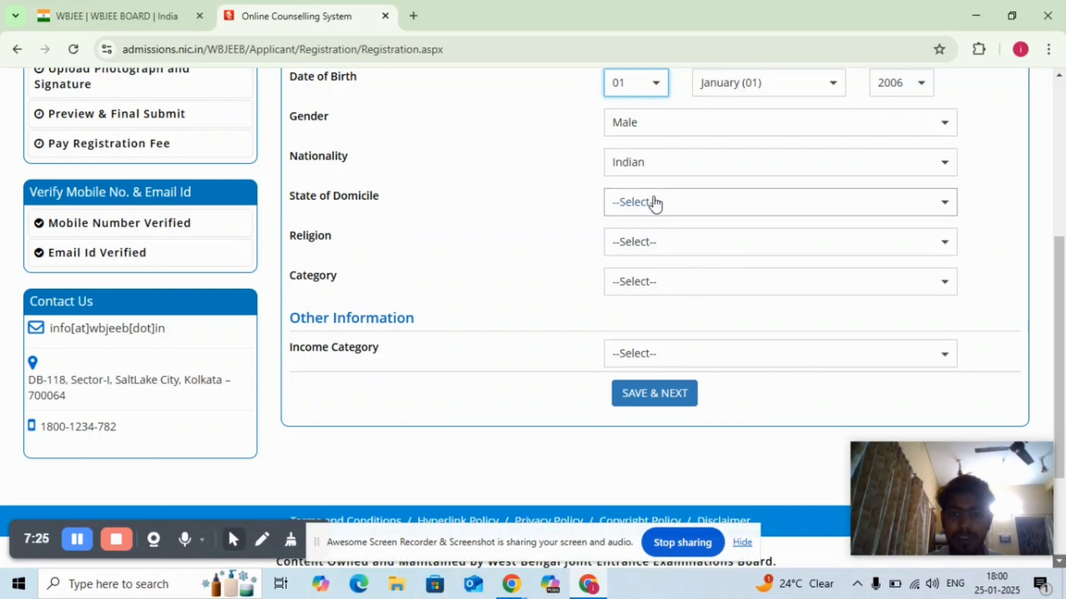
{"action": "left_click", "coordinate": [705, 206]}
{"action": "left_click", "coordinate": [705, 207]}
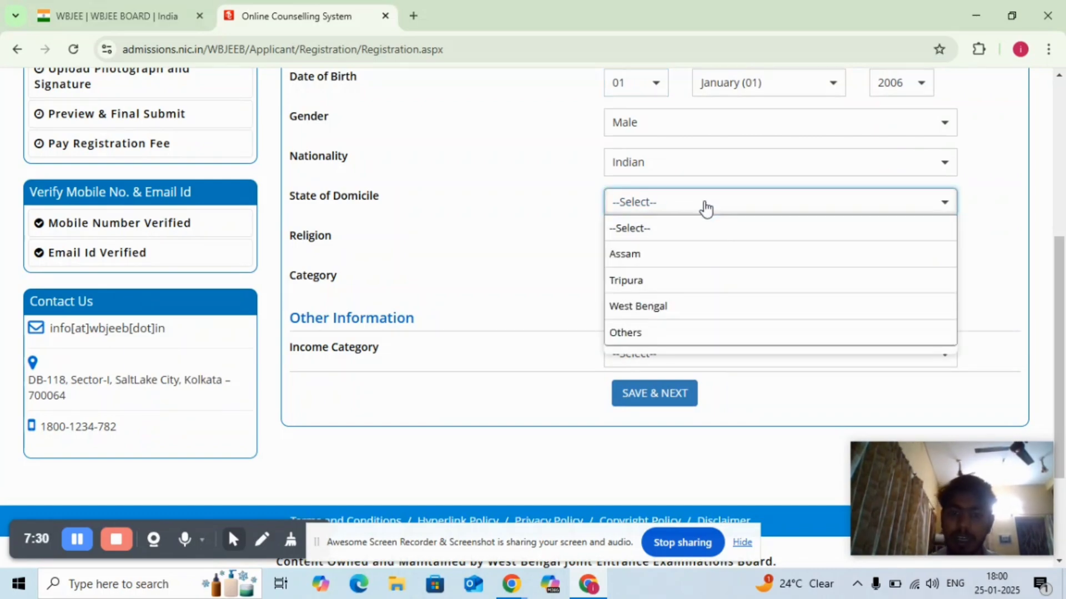
{"action": "left_click", "coordinate": [644, 332]}
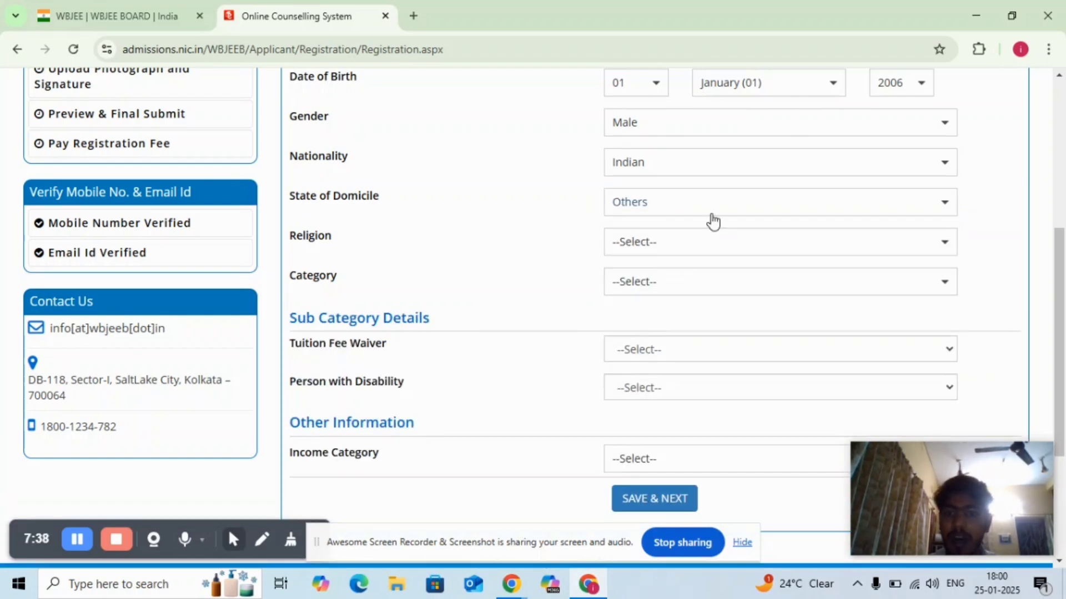
- Set the state of domicile to West Bengal, the religion to HINDUISM and the category to OBC - B
{"action": "left_click", "coordinate": [733, 210]}
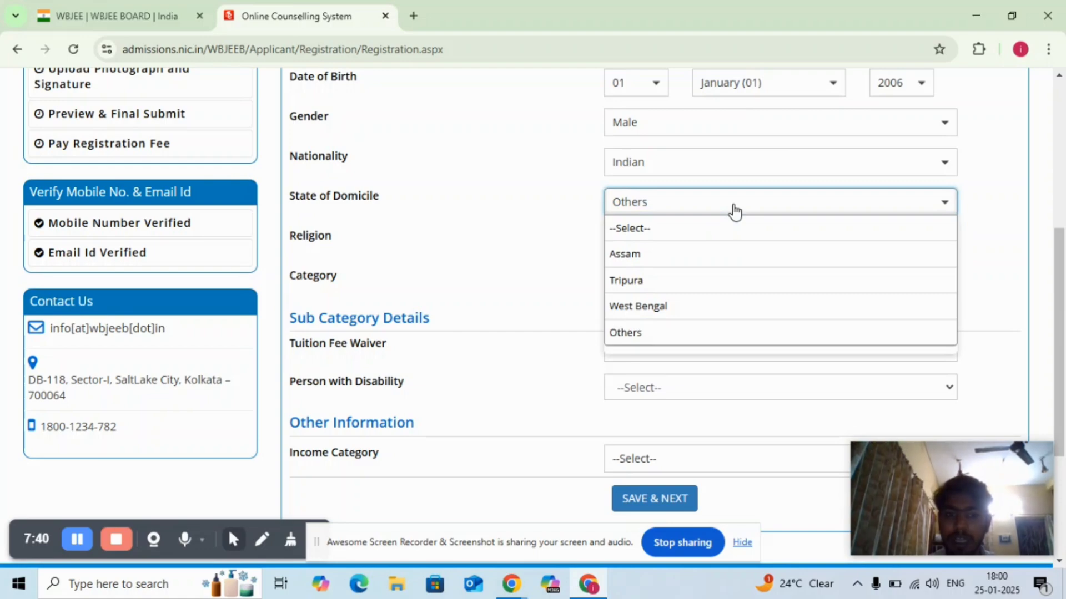
{"action": "left_click", "coordinate": [670, 305]}
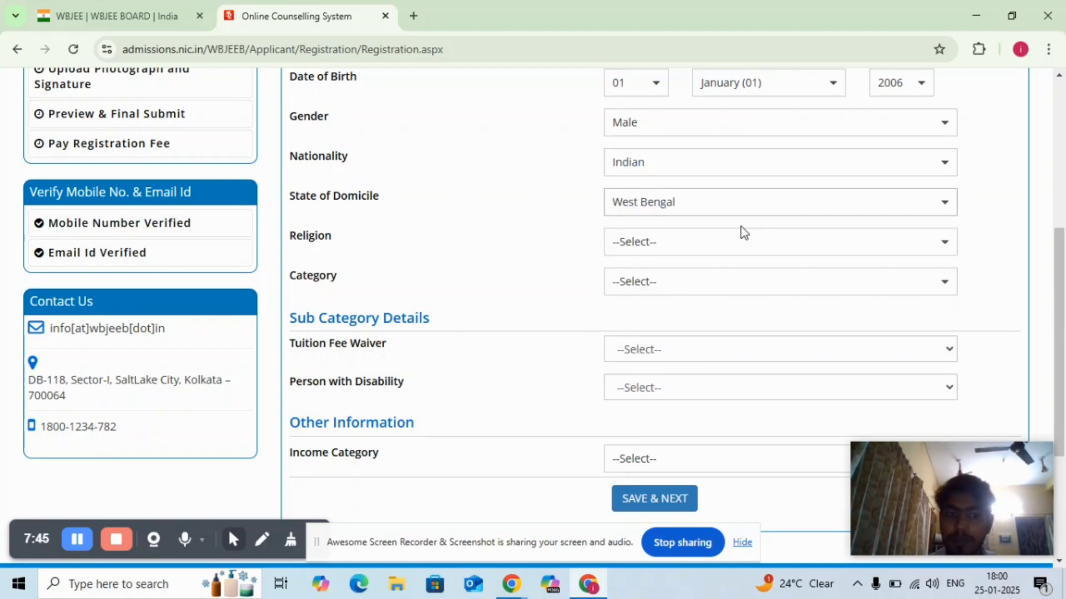
{"action": "left_click", "coordinate": [714, 242]}
{"action": "left_click", "coordinate": [681, 299]}
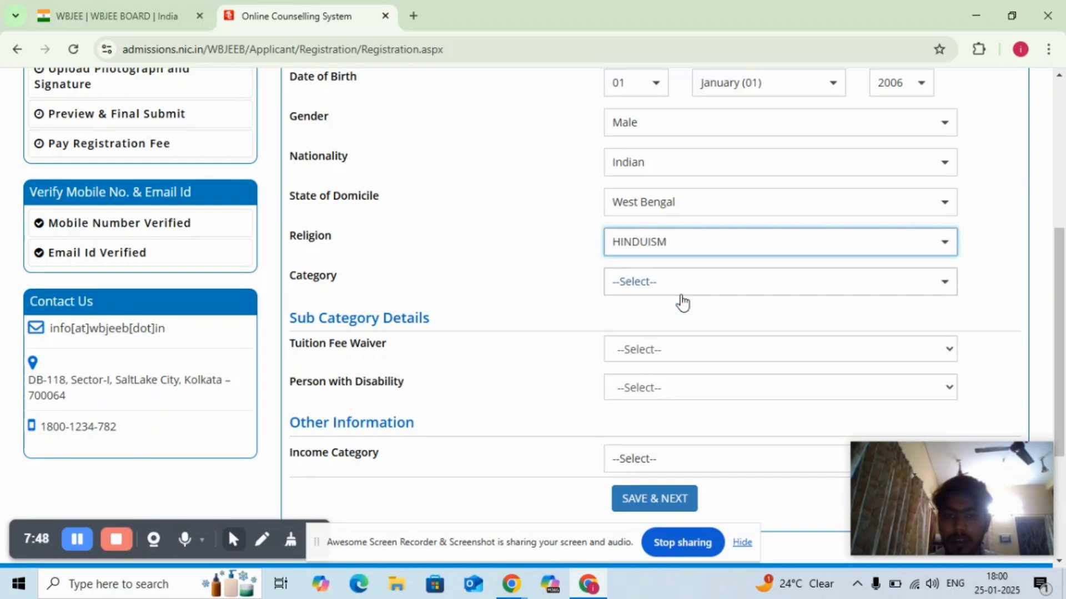
{"action": "left_click", "coordinate": [711, 287]}
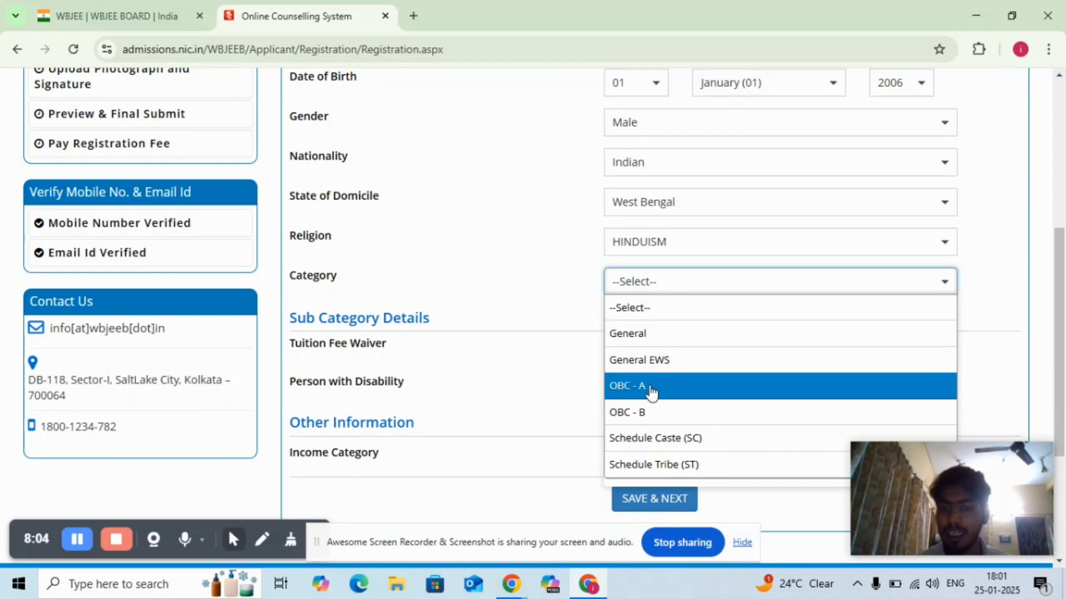
{"action": "left_click", "coordinate": [651, 411]}
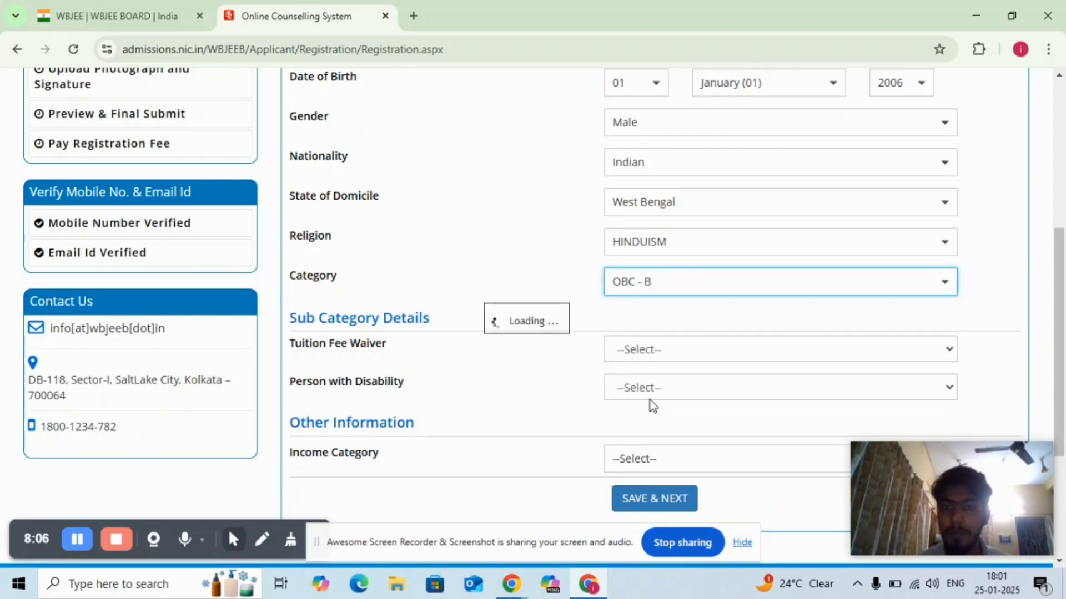
- Set the state of domicile to Others and open the list of categories offered for it
{"action": "left_click", "coordinate": [685, 207]}
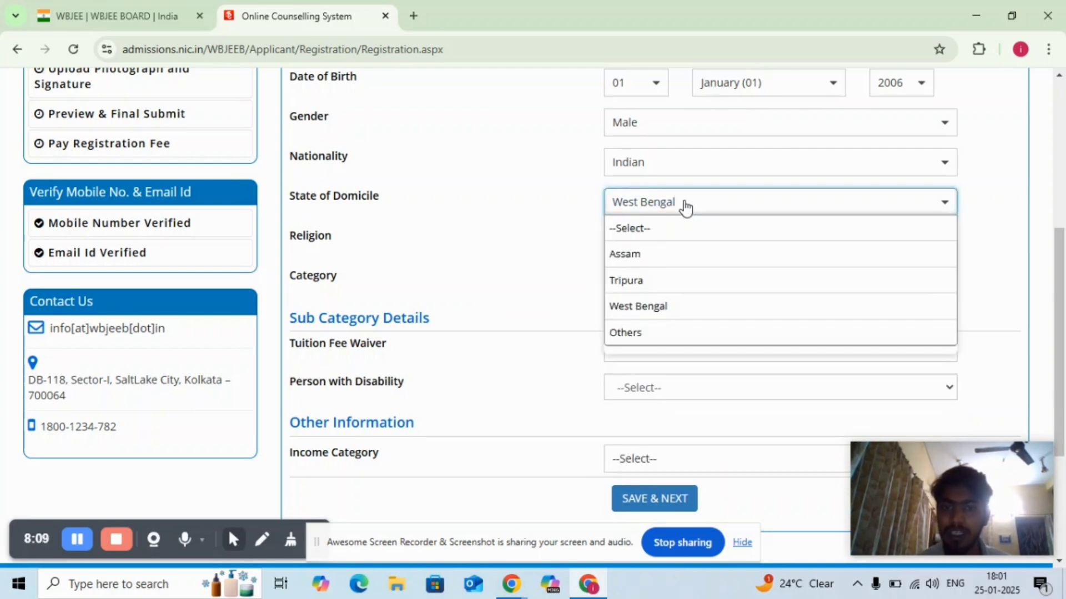
{"action": "left_click", "coordinate": [627, 331]}
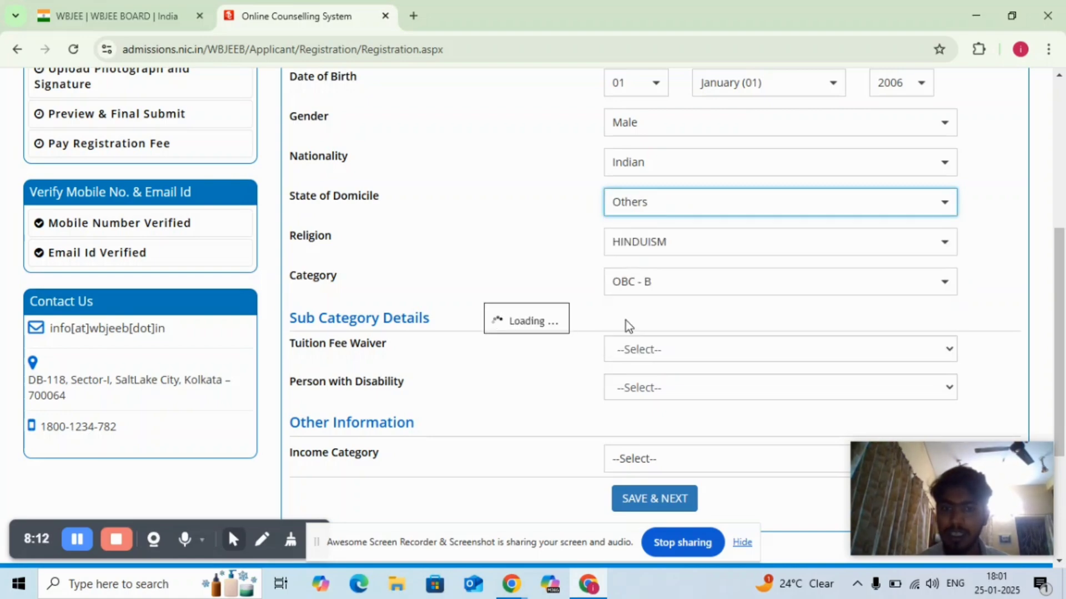
{"action": "left_click", "coordinate": [701, 283]}
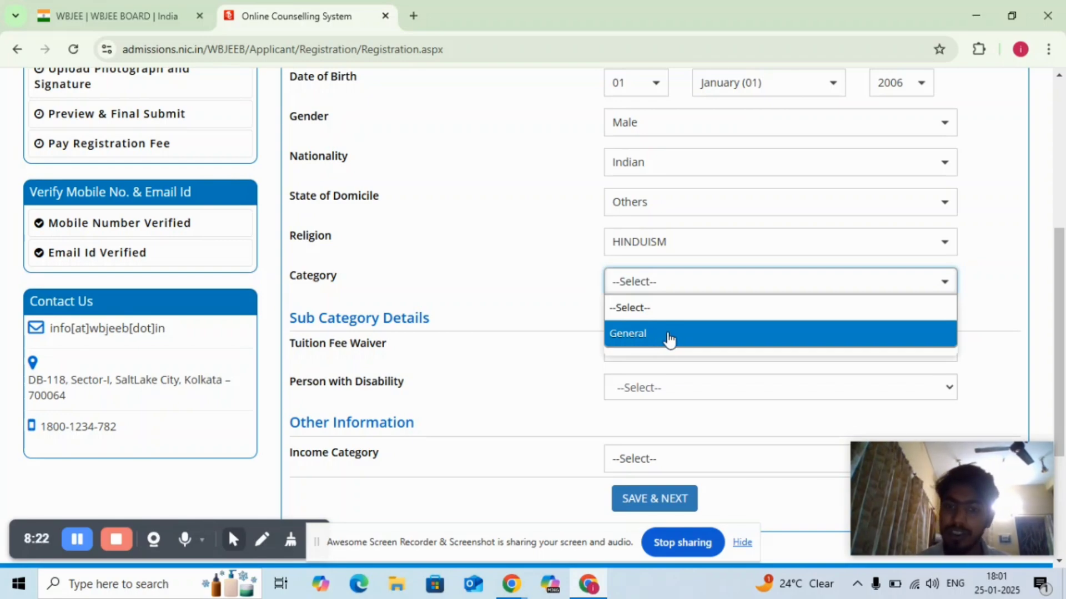
- Set the state of domicile to West Bengal and the category to General
{"action": "left_click", "coordinate": [701, 202]}
{"action": "left_click", "coordinate": [659, 307]}
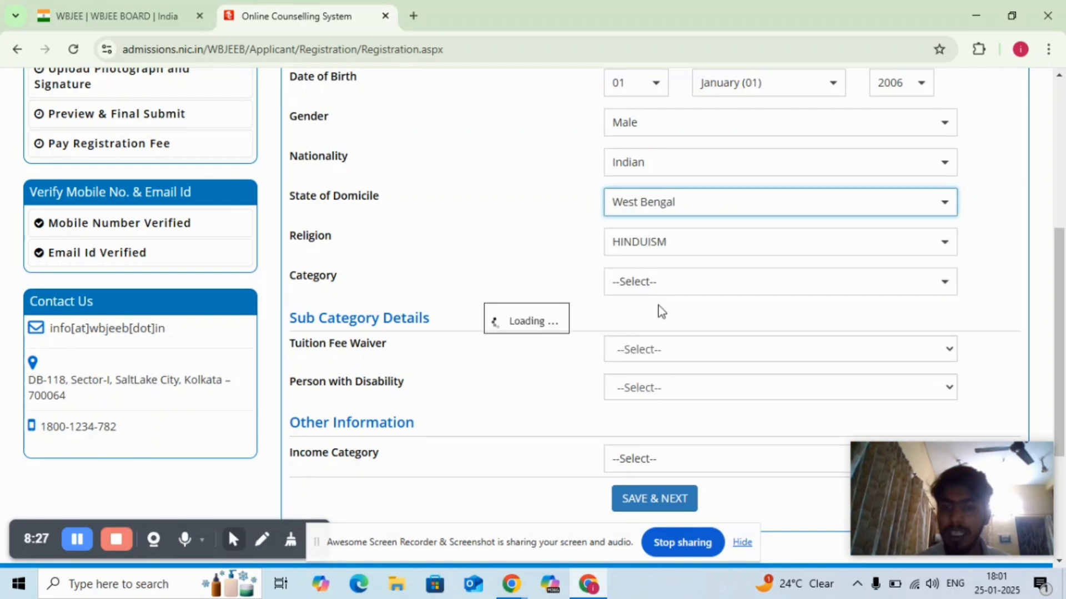
{"action": "left_click", "coordinate": [695, 291]}
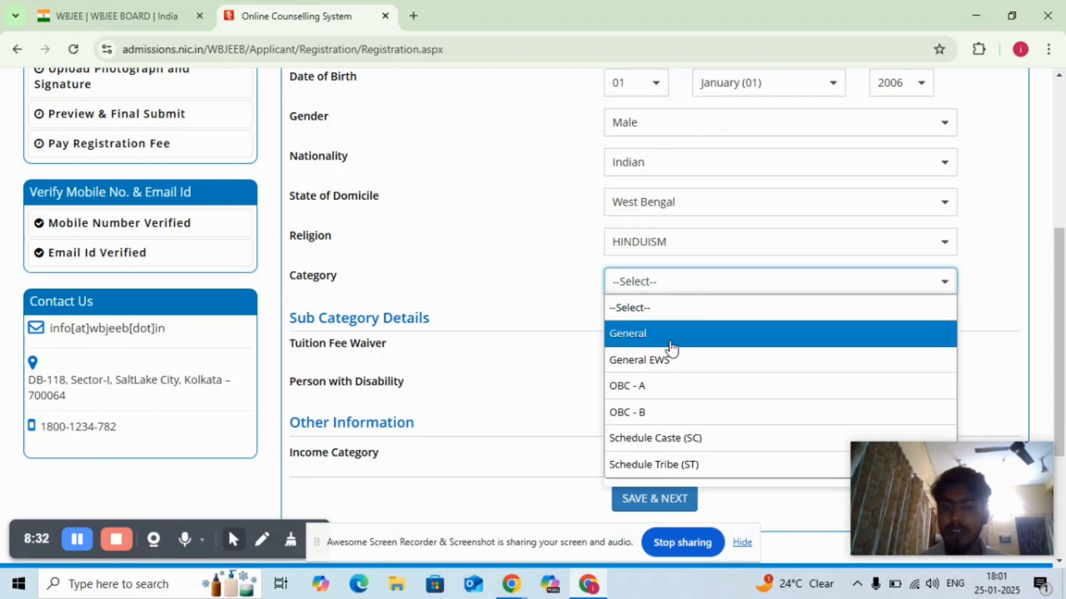
{"action": "left_click", "coordinate": [709, 333]}
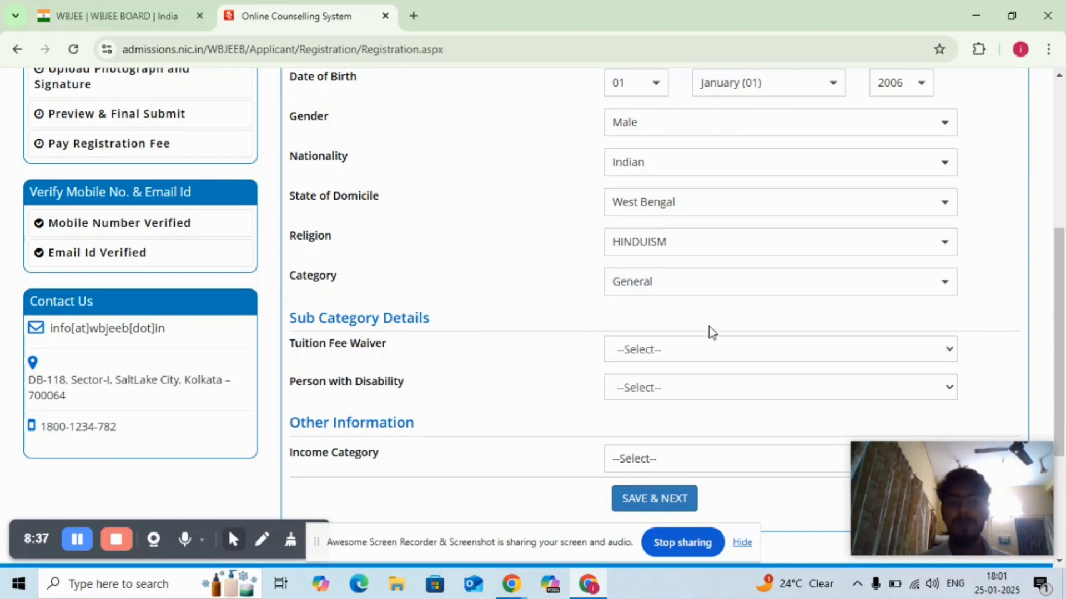
- In the sub category details, set Tuition Fee Waiver to Yes and Person with Disability to No
{"action": "left_click", "coordinate": [747, 353]}
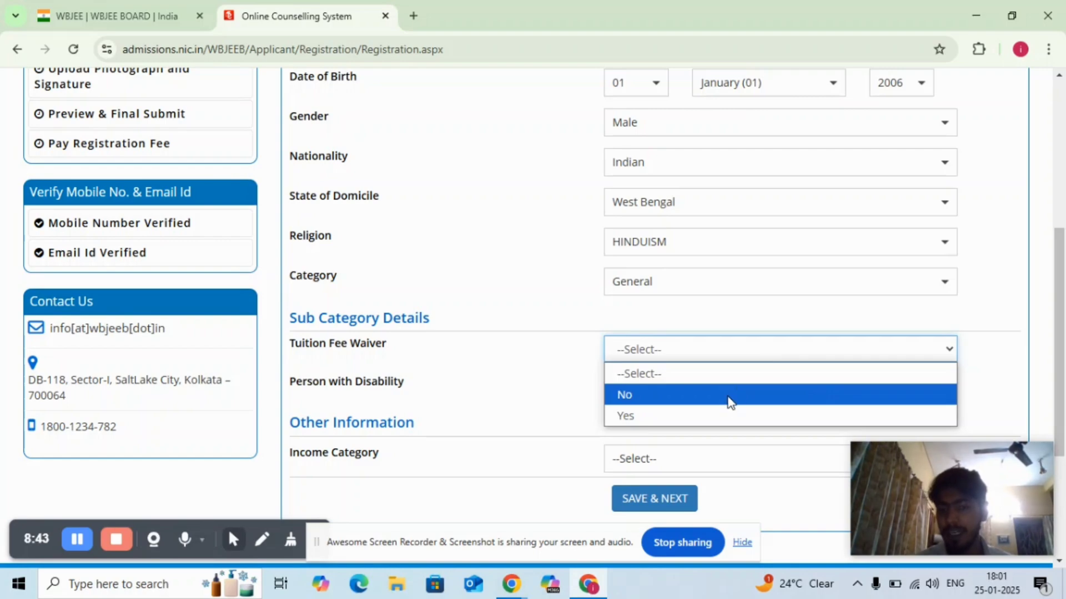
{"action": "left_click", "coordinate": [720, 422]}
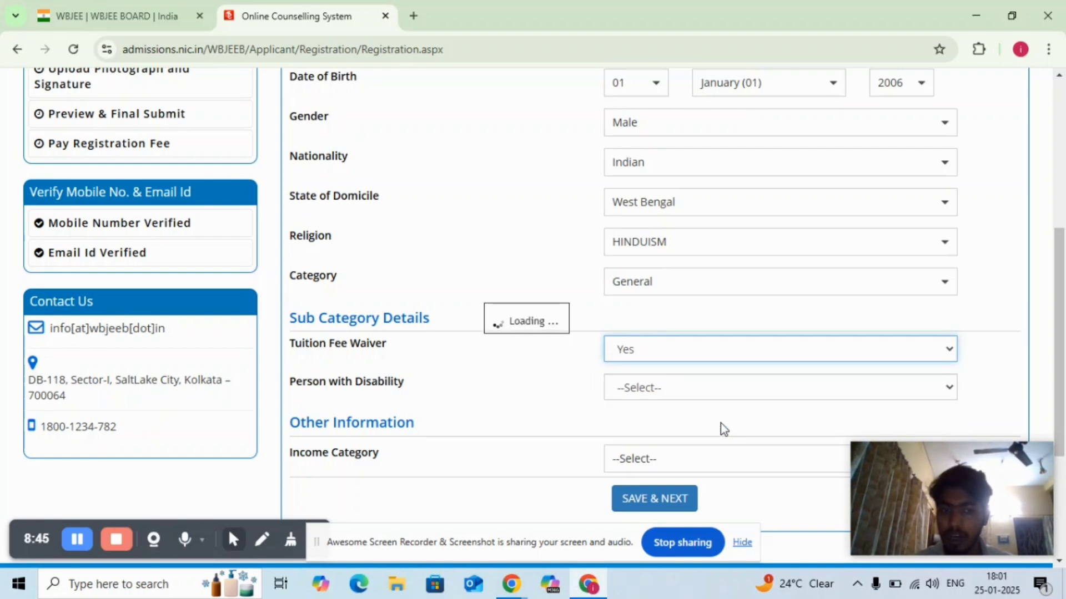
{"action": "left_click", "coordinate": [797, 387]}
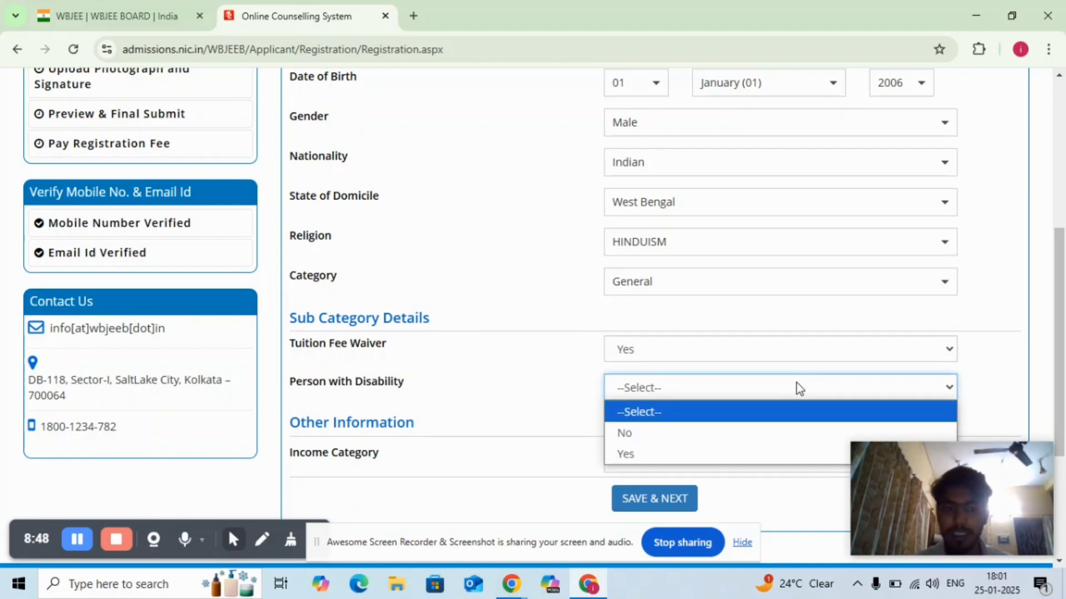
{"action": "left_click", "coordinate": [731, 434]}
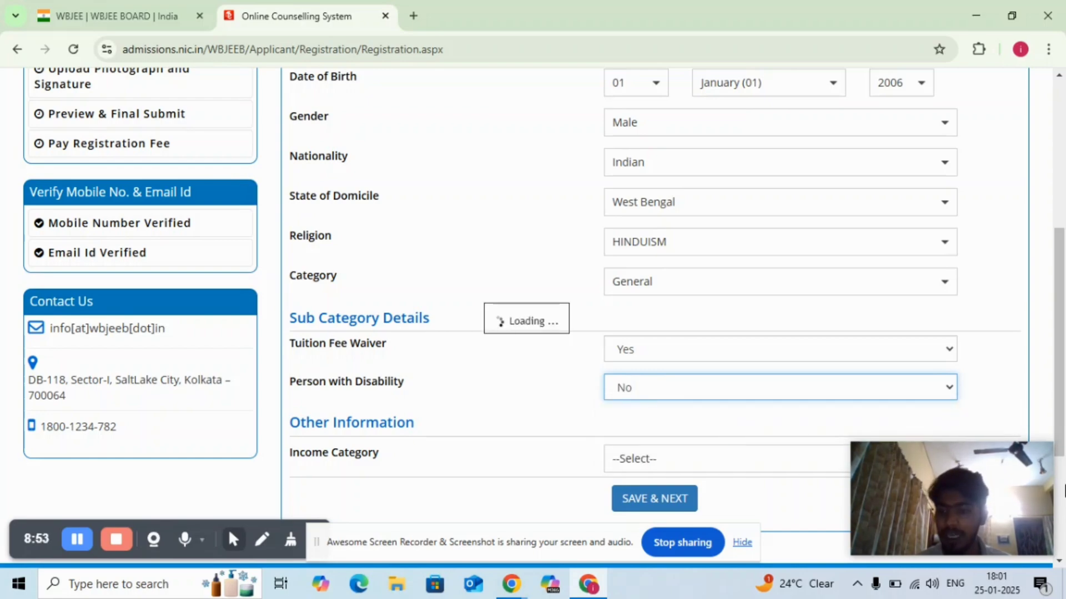
- Set the income category to Below 2.5 Lakhs and save the application form, confirming the save
{"action": "left_click", "coordinate": [1059, 561]}
{"action": "scroll", "coordinate": [1060, 563], "scroll_direction": "down", "scroll_amount": 1}
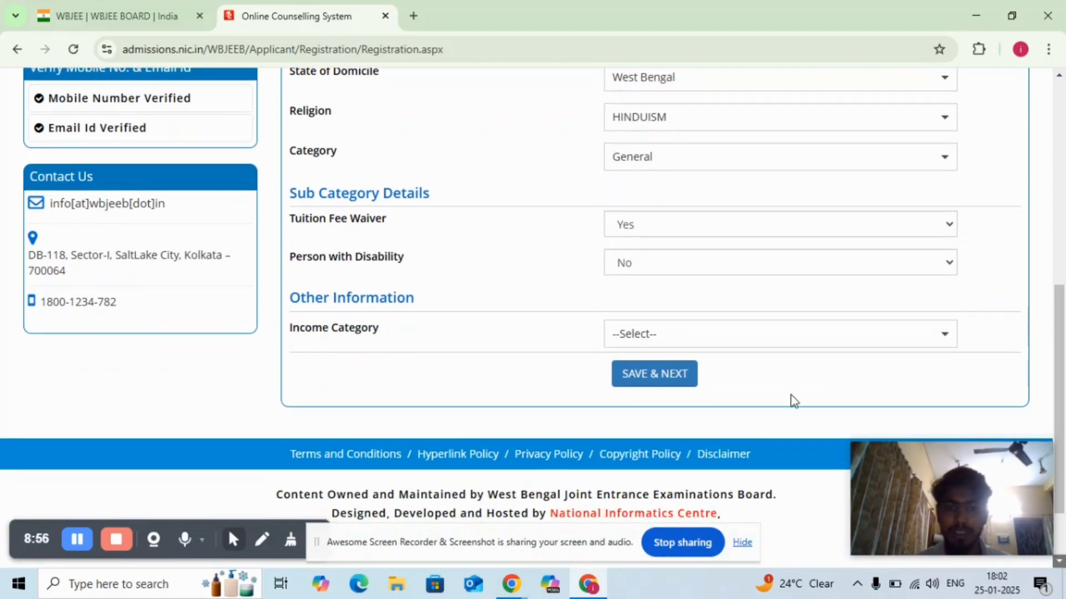
{"action": "left_click", "coordinate": [760, 340]}
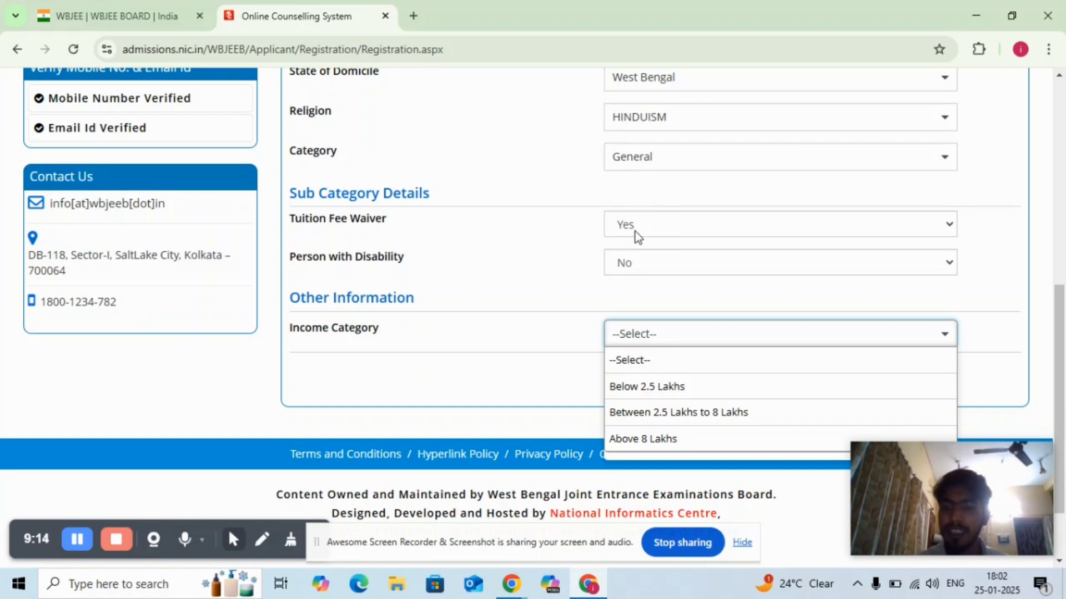
{"action": "left_click", "coordinate": [666, 386]}
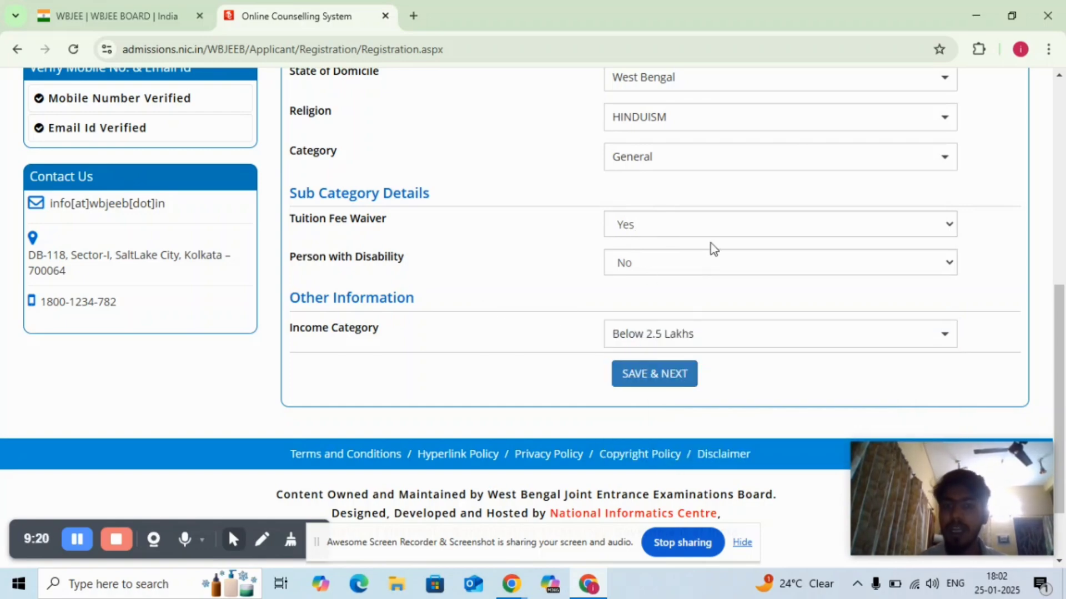
{"action": "left_click", "coordinate": [664, 381]}
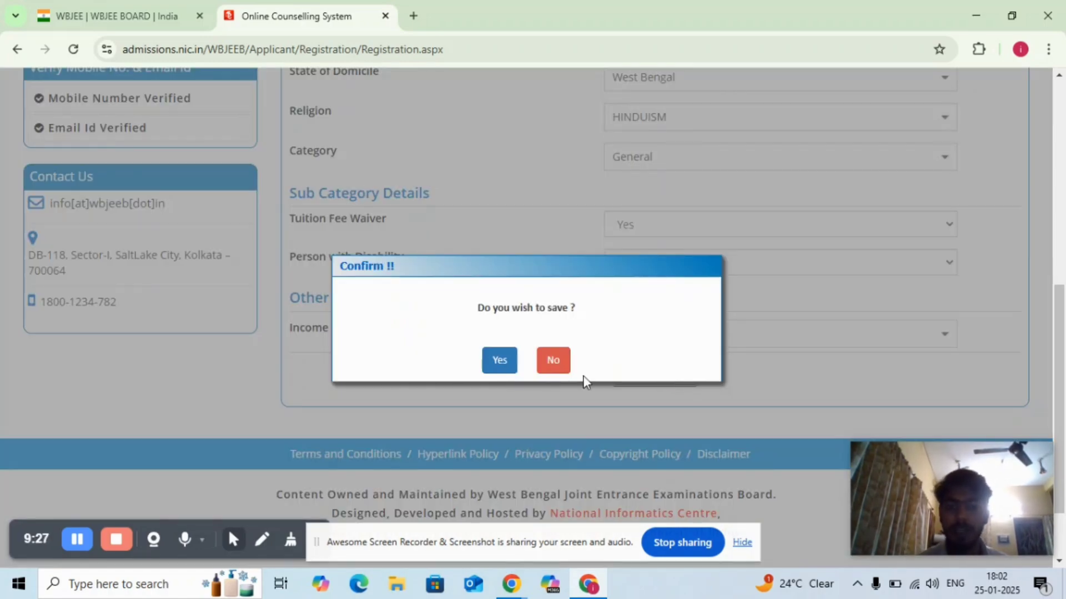
{"action": "left_click", "coordinate": [497, 366]}
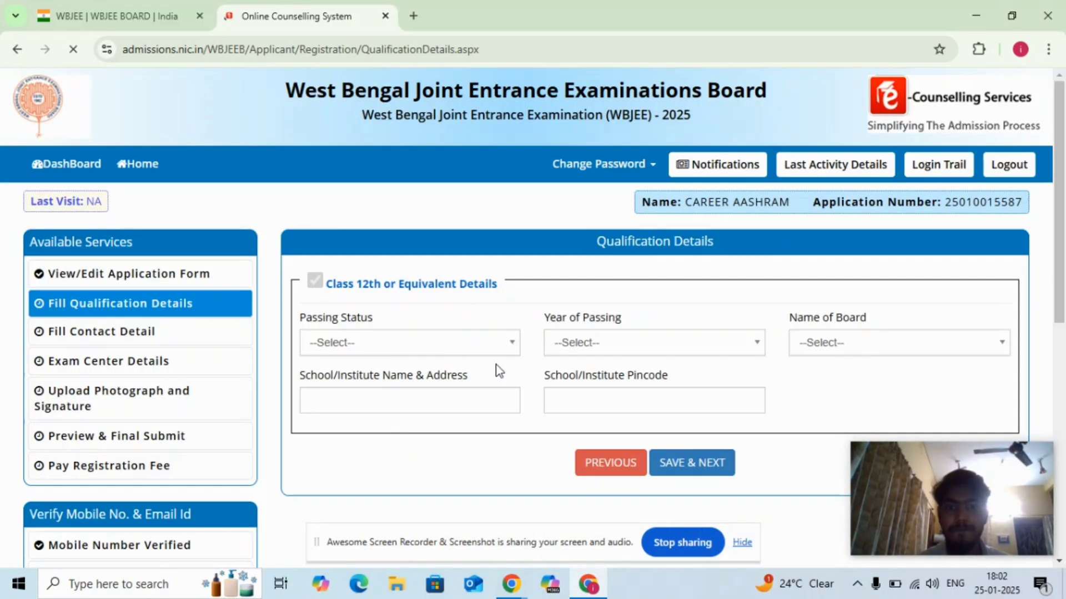
- Set the Class 12th passing status to Appearing and the year of passing to 2025
{"action": "left_click", "coordinate": [516, 345]}
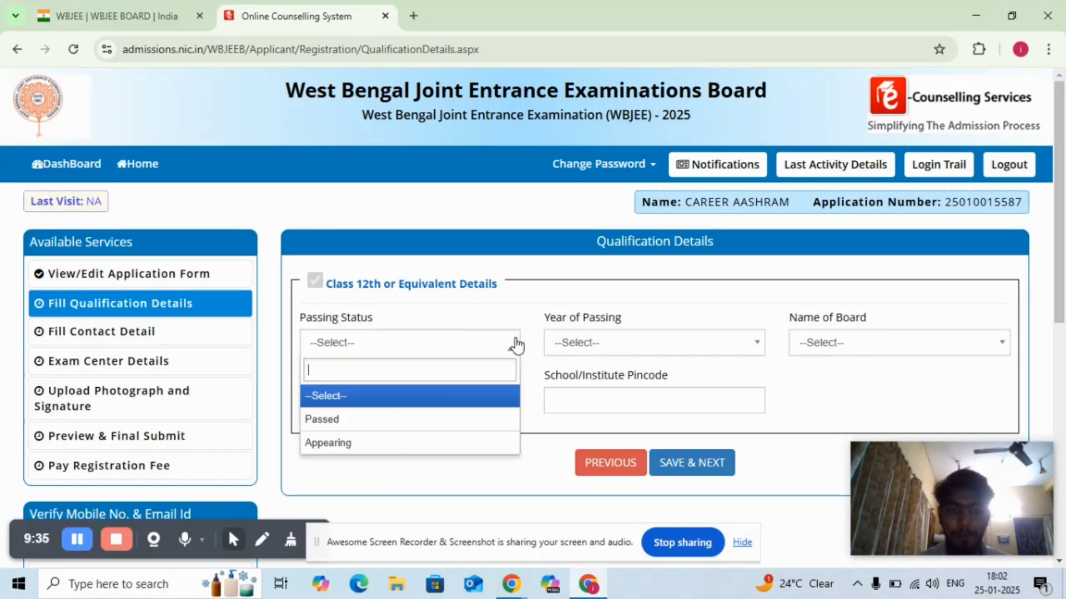
{"action": "left_click", "coordinate": [442, 444]}
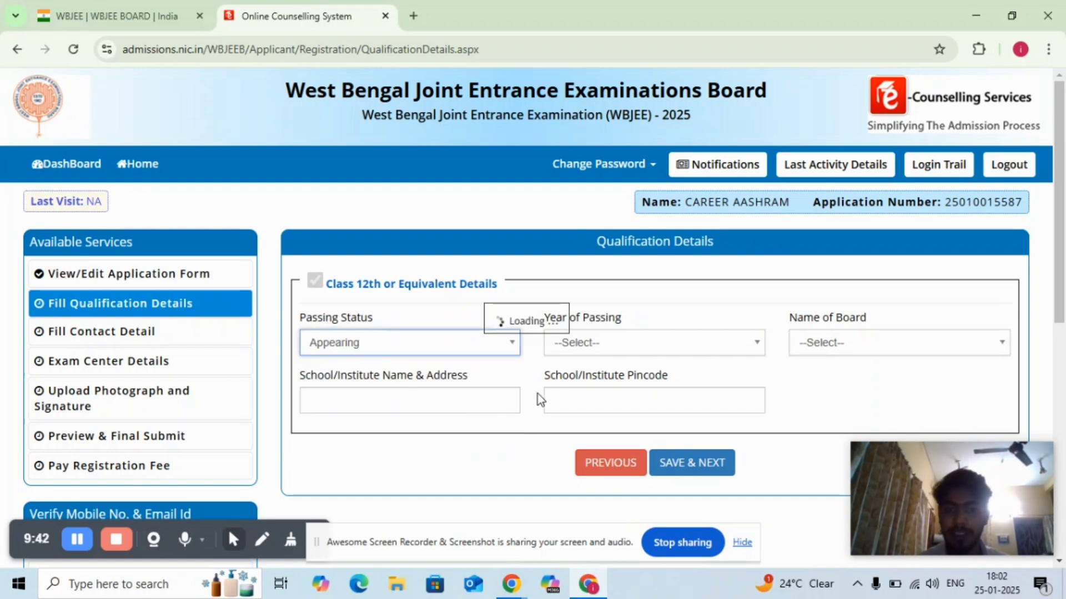
{"action": "left_click", "coordinate": [675, 348]}
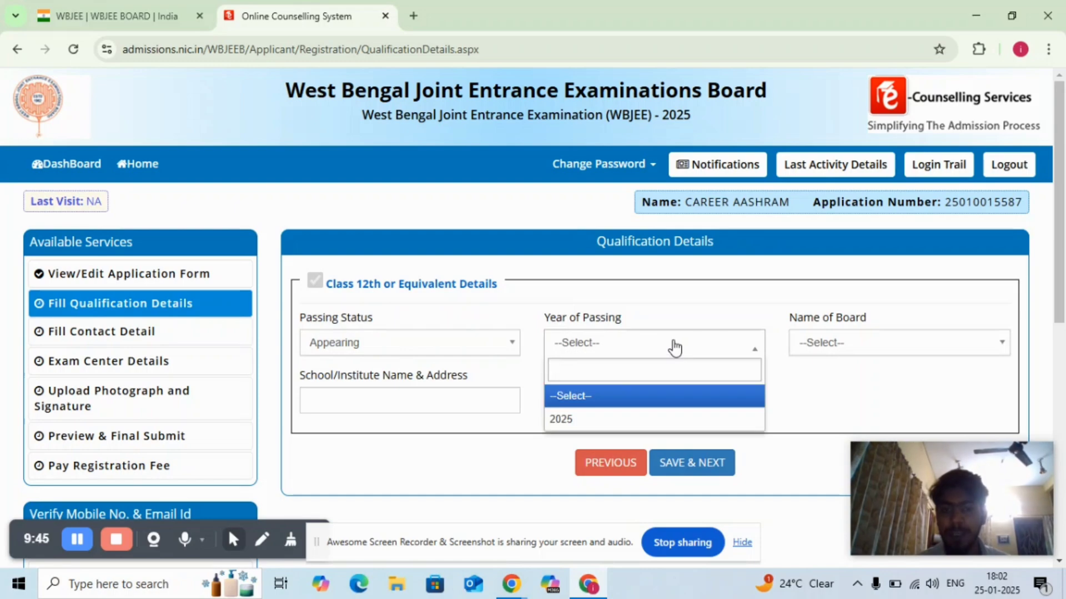
{"action": "left_click", "coordinate": [630, 424]}
- Search the boards for "west" and choose THE WEST BENGAL COUNCIL OF RABINDRA OPEN SCHOOLING as the name of board
{"action": "left_click", "coordinate": [840, 348]}
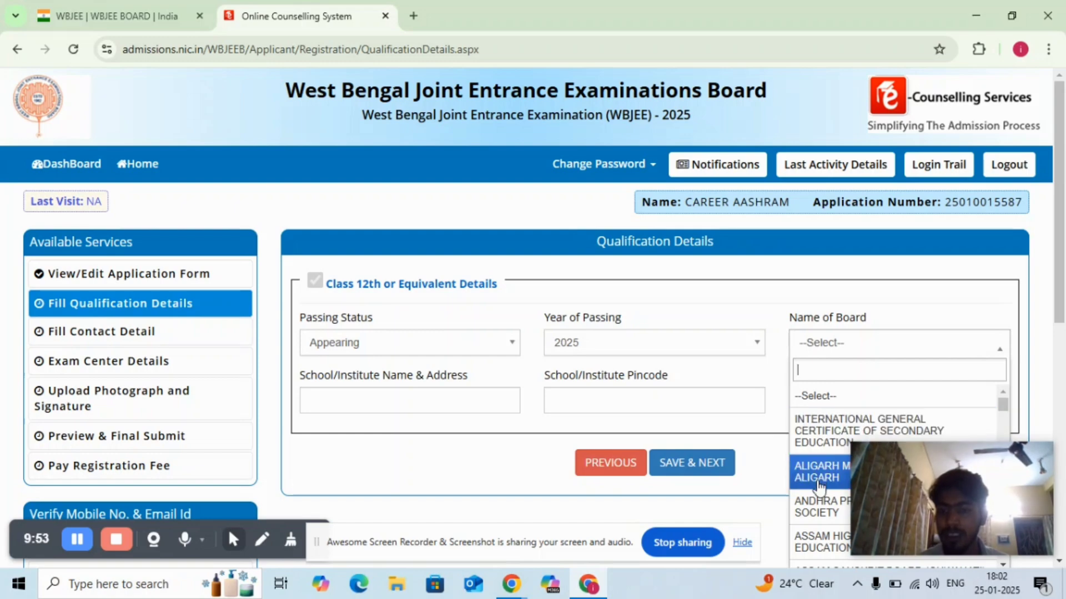
{"action": "type", "text": "w"}
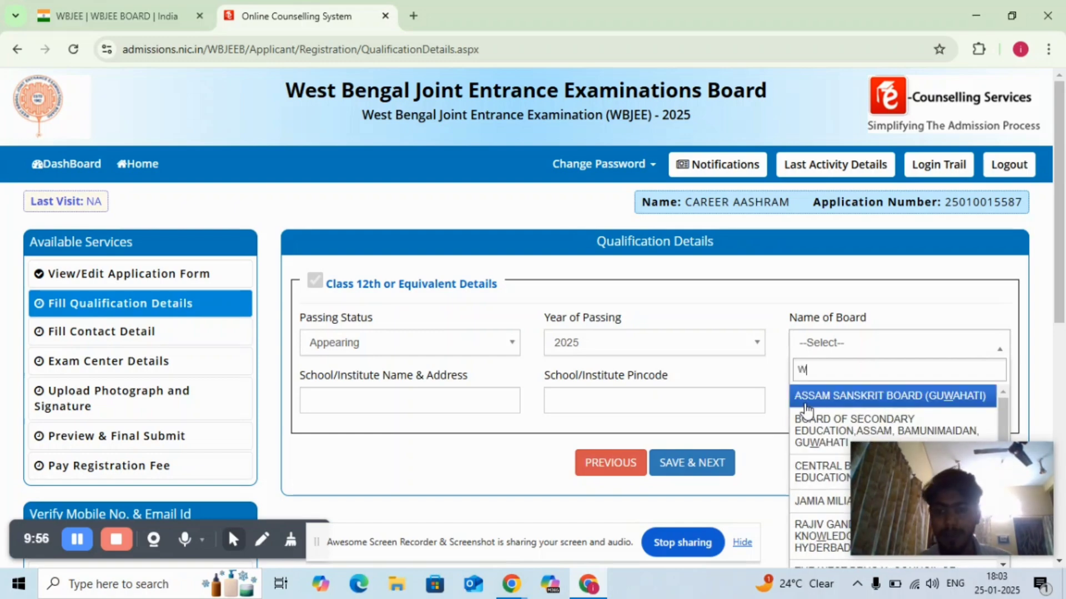
{"action": "type", "text": "es"}
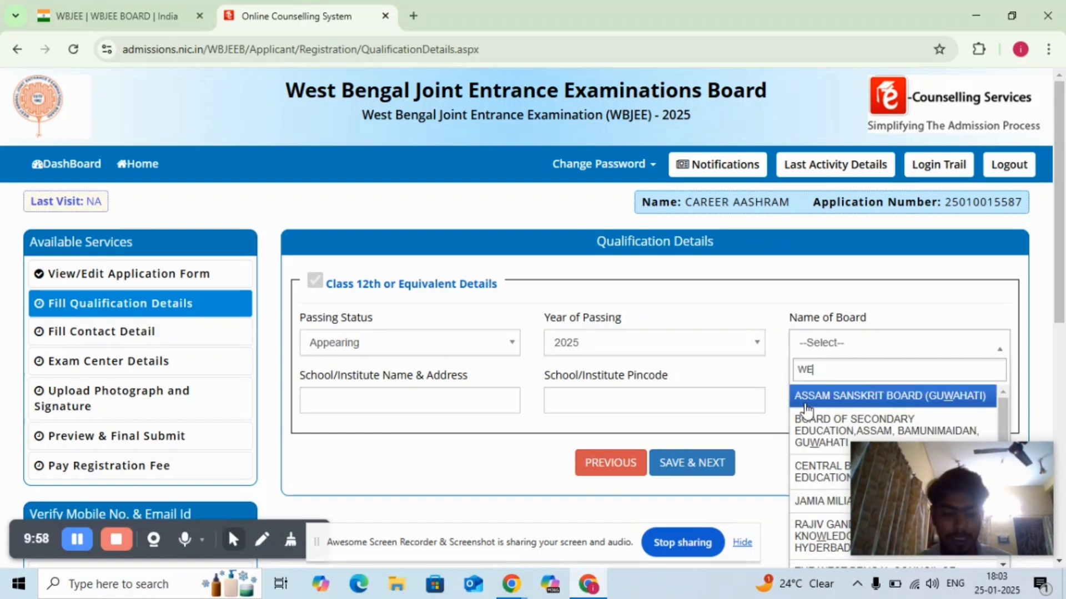
{"action": "type", "text": "t"}
{"action": "left_click", "coordinate": [806, 409]}
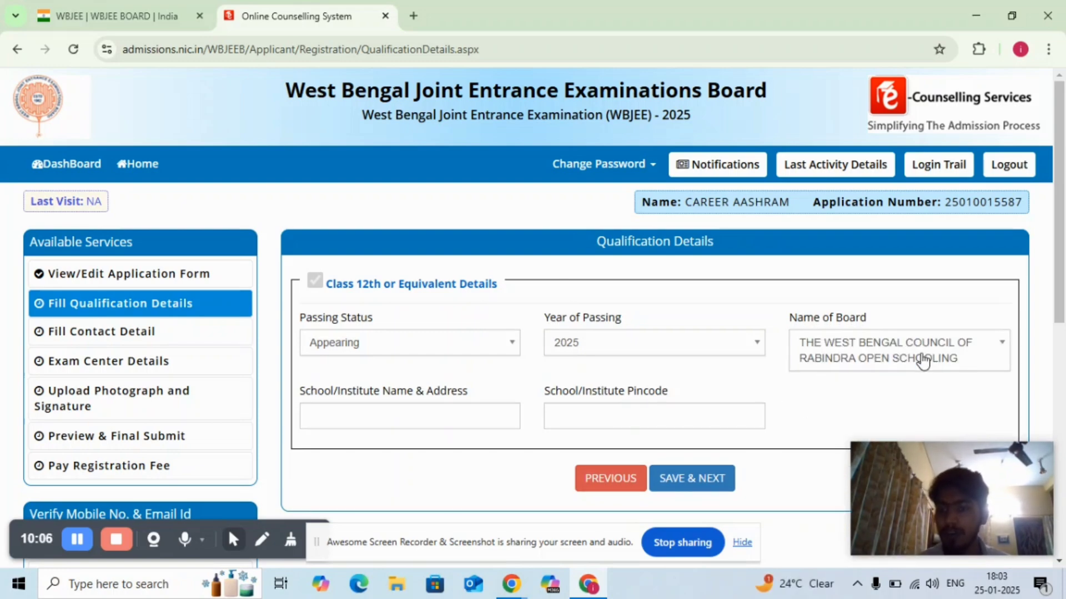
- Fill in CAREEER AASHRAM as the school name along with the school's pincode, and save the qualification details
{"action": "left_click", "coordinate": [428, 416]}
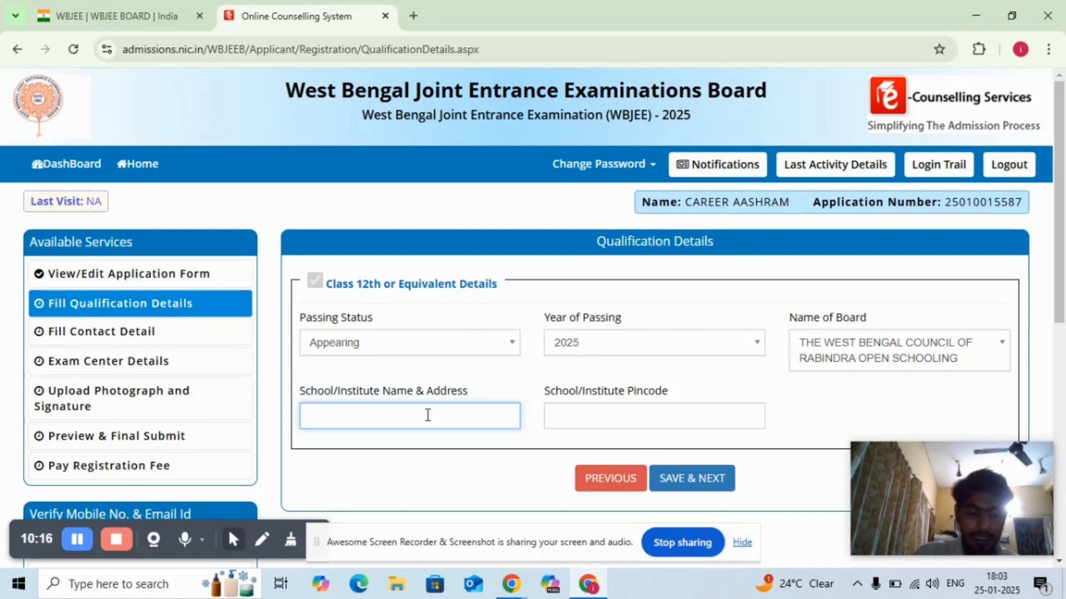
{"action": "type", "text": "CAREEER "}
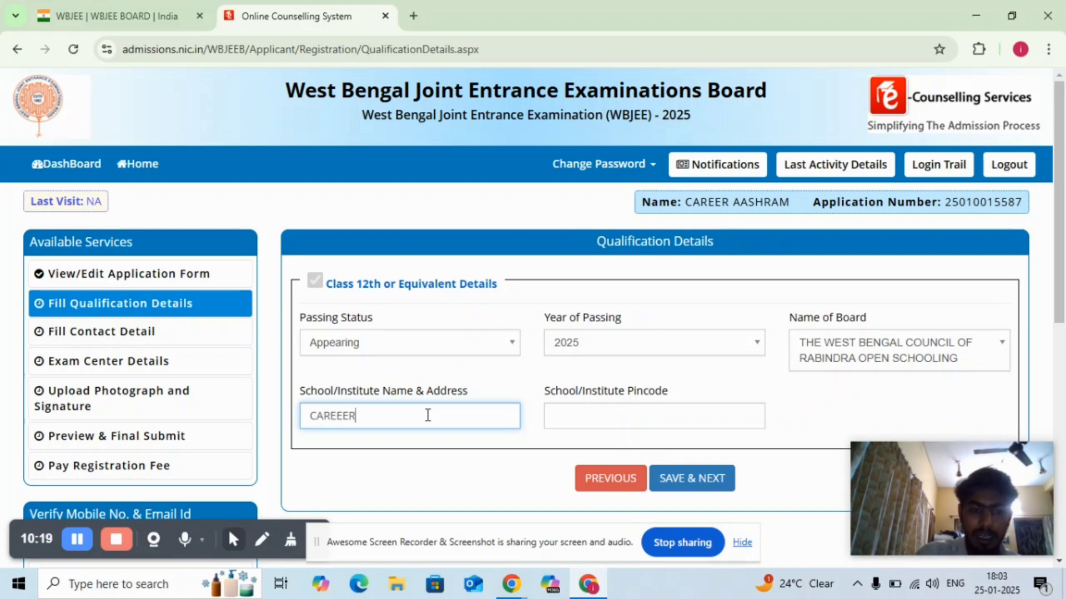
{"action": "type", "text": "AASHRA"}
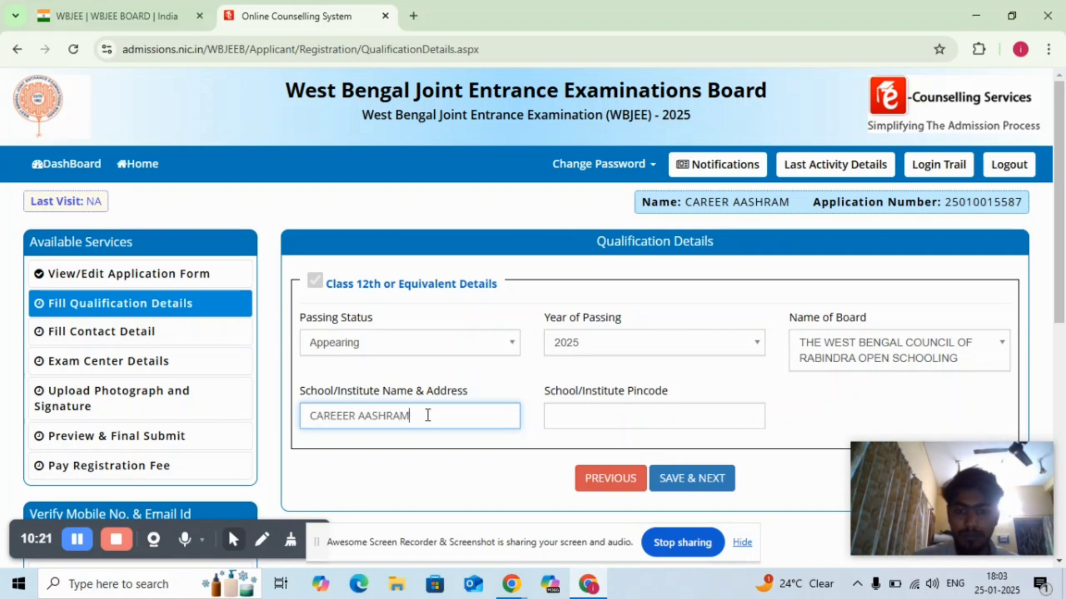
{"action": "type", "text": "M"}
{"action": "left_click", "coordinate": [571, 411]}
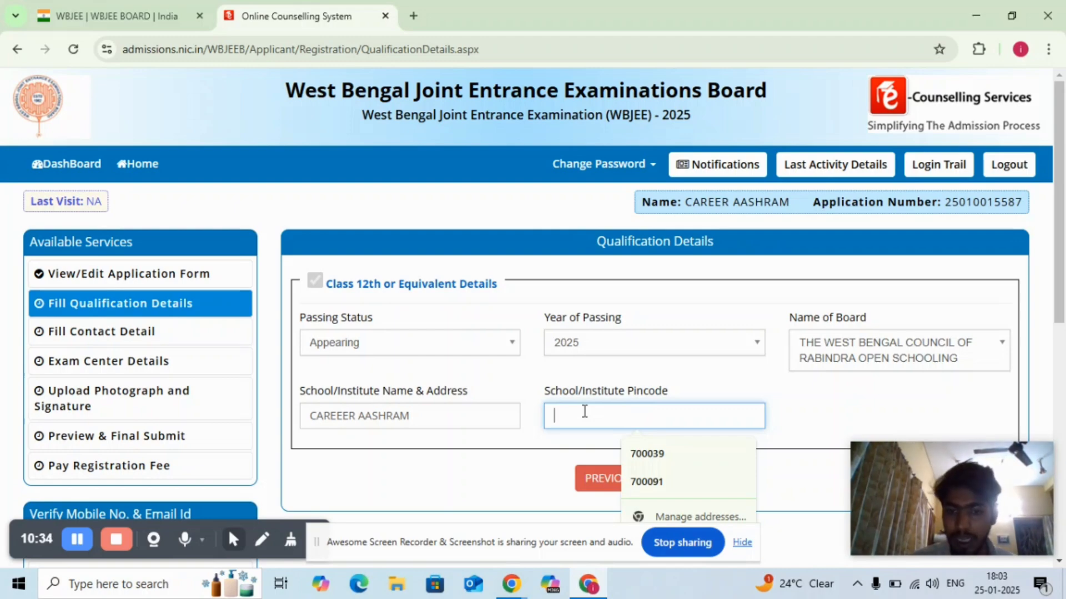
{"action": "left_click", "coordinate": [647, 483]}
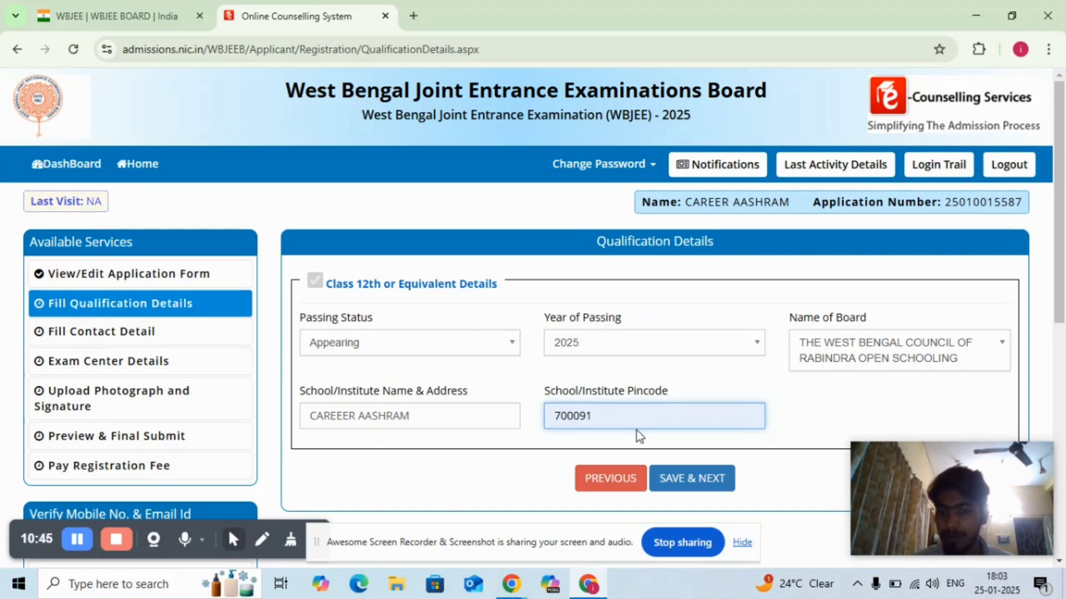
{"action": "left_click", "coordinate": [691, 479]}
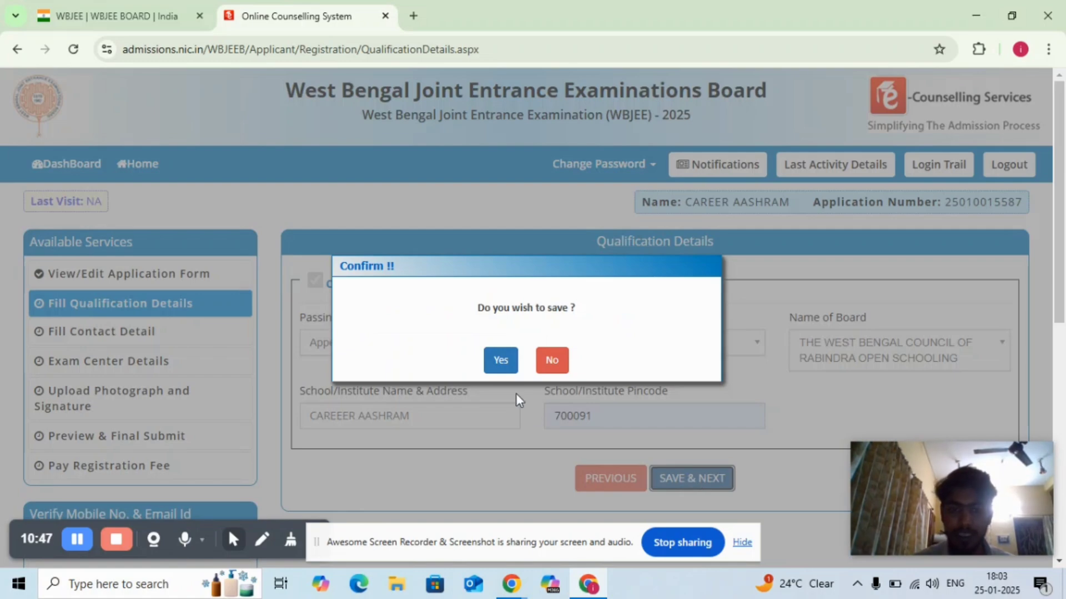
{"action": "left_click", "coordinate": [504, 366]}
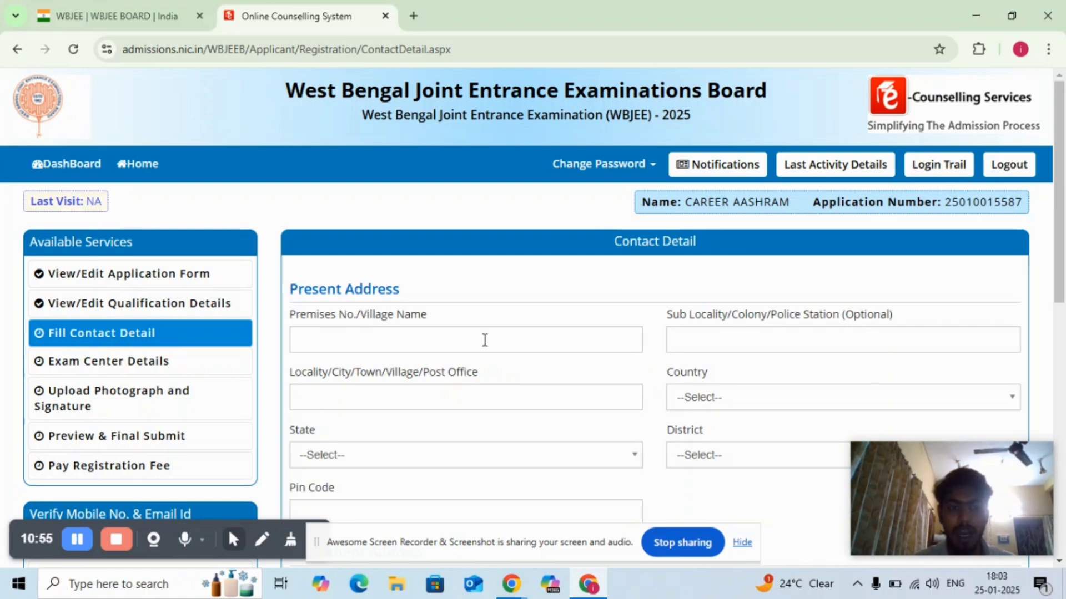
- Fill in the premises number or village name of the candidate's present address
{"action": "left_click", "coordinate": [508, 343]}
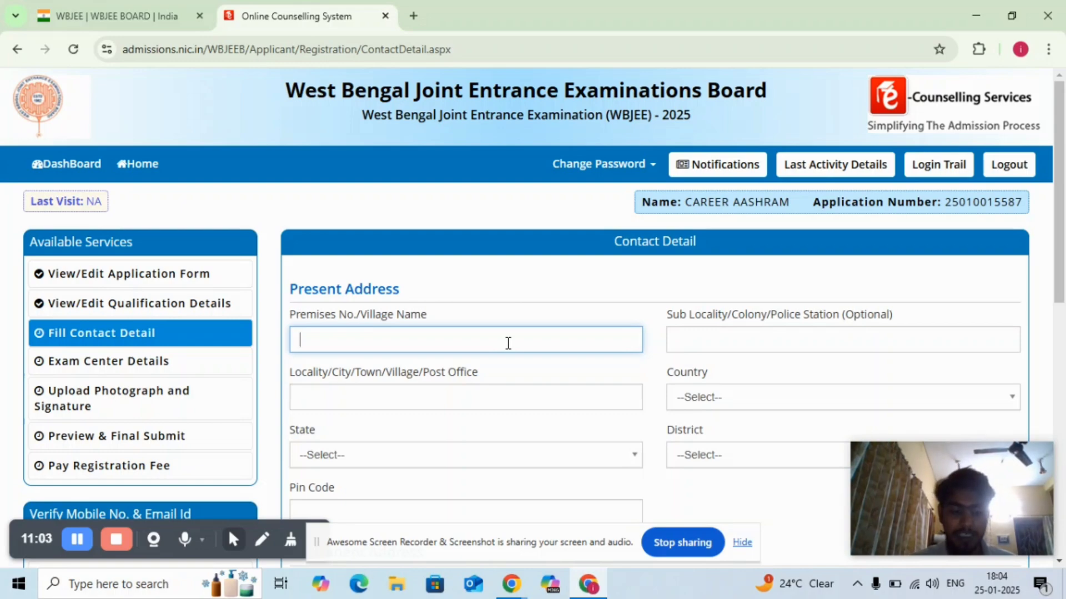
{"action": "type", "text": "SALT"}
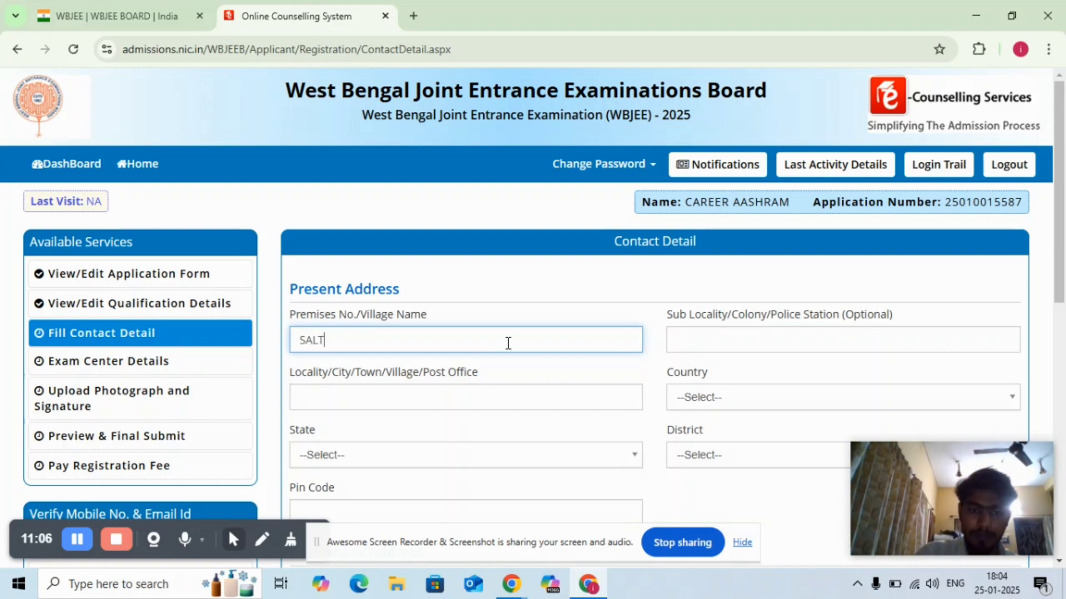
{"action": "type", "text": " SAL"}
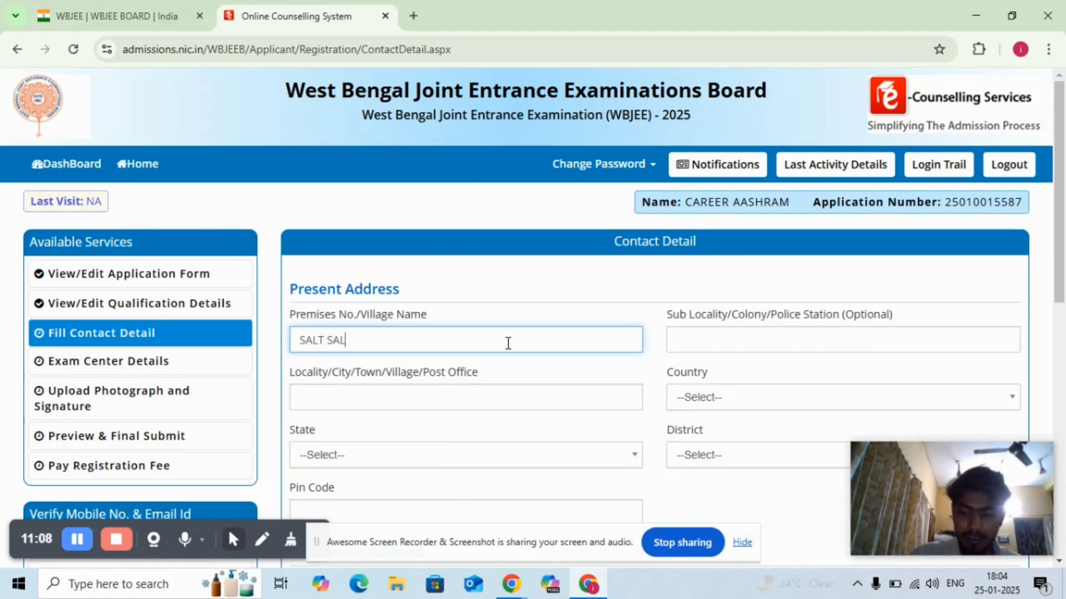
{"action": "key", "text": "BackSpace"}
{"action": "key", "text": "BackSpace"}
{"action": "key", "text": "BackSpace"}
{"action": "type", "text": "LAKE "}
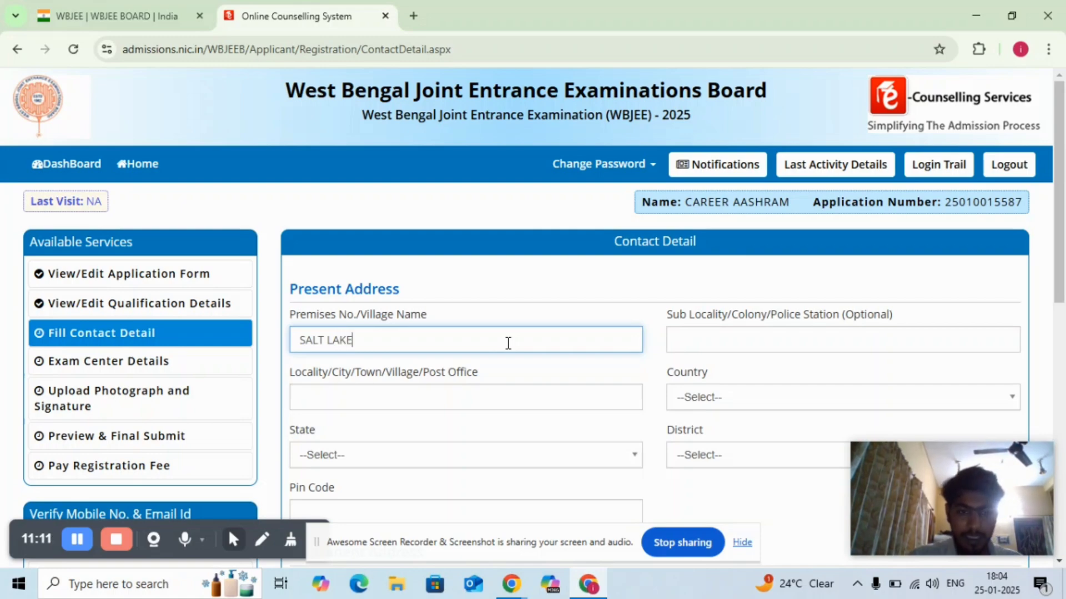
{"action": "type", "text": "SE"}
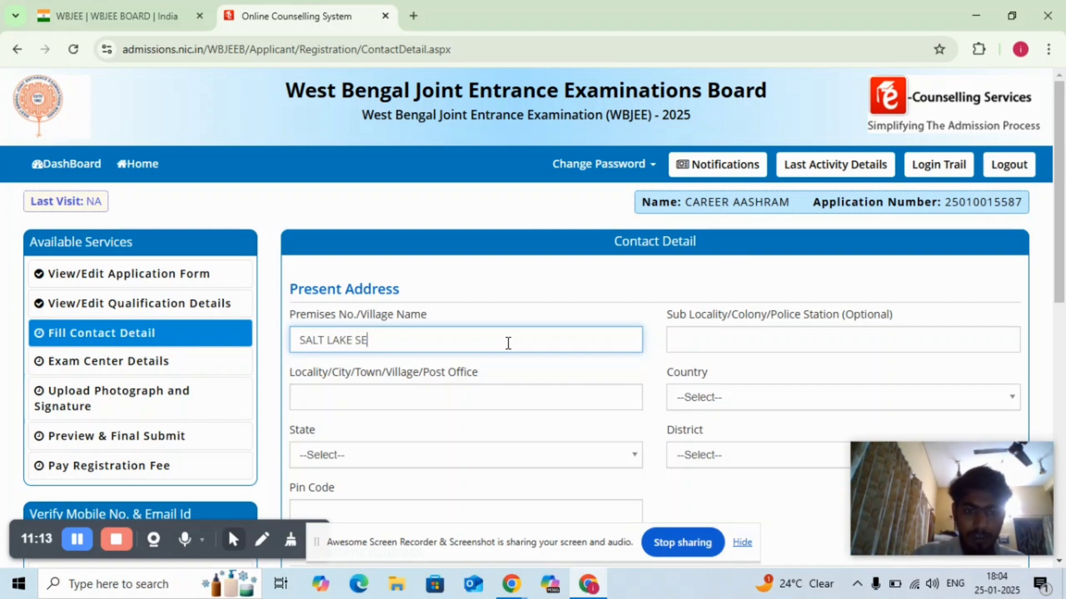
{"action": "type", "text": "CTORV"}
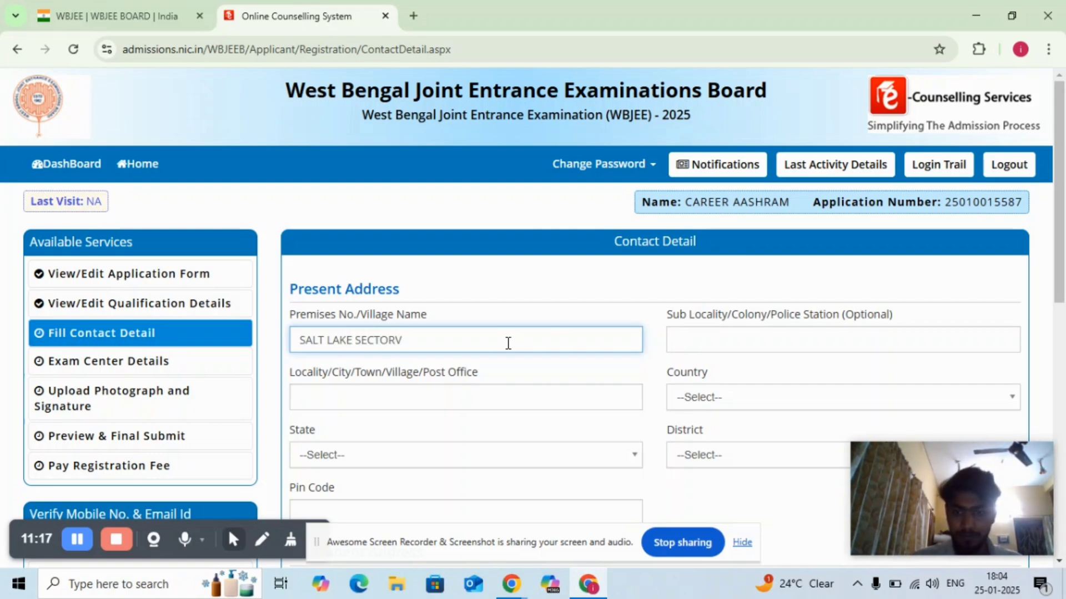
- Fill in the present address's sub-locality or police station and its city or post office
{"action": "left_click", "coordinate": [689, 331]}
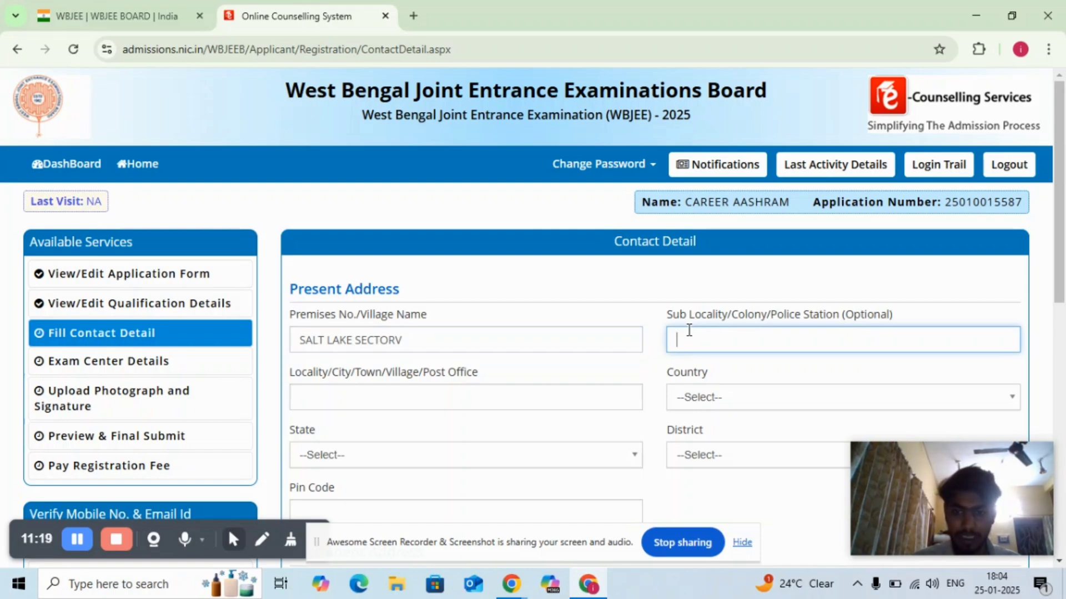
{"action": "type", "text": "SALT LAKE"}
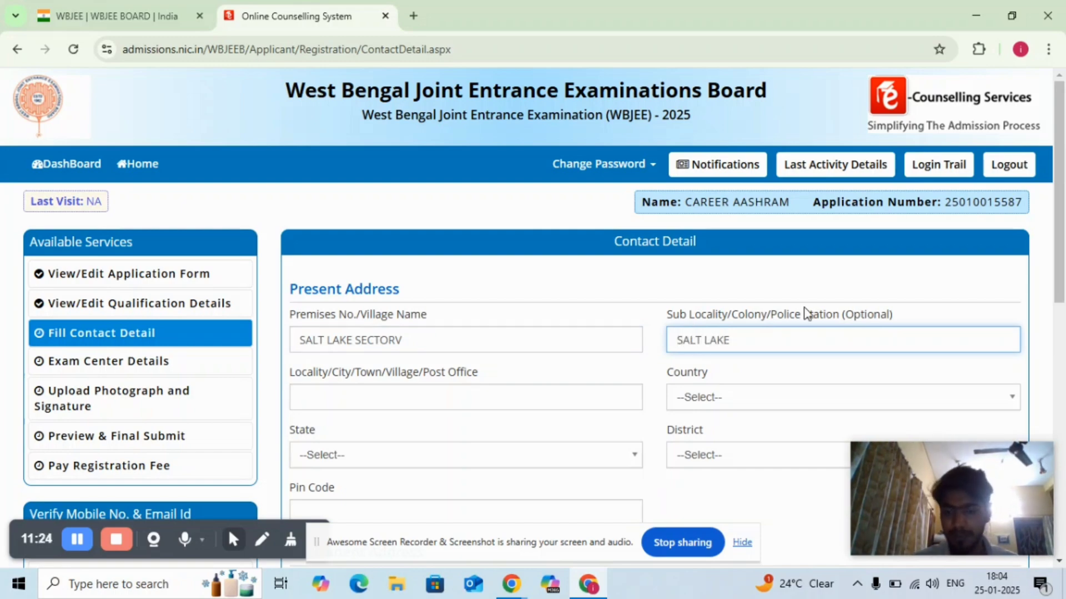
{"action": "left_click", "coordinate": [415, 389]}
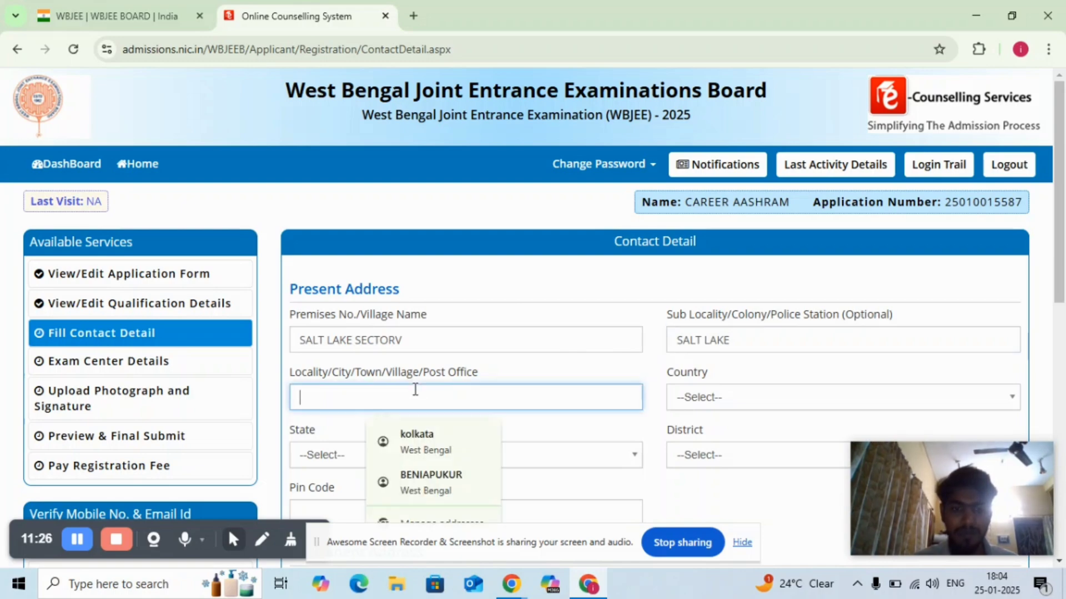
{"action": "left_click", "coordinate": [437, 435]}
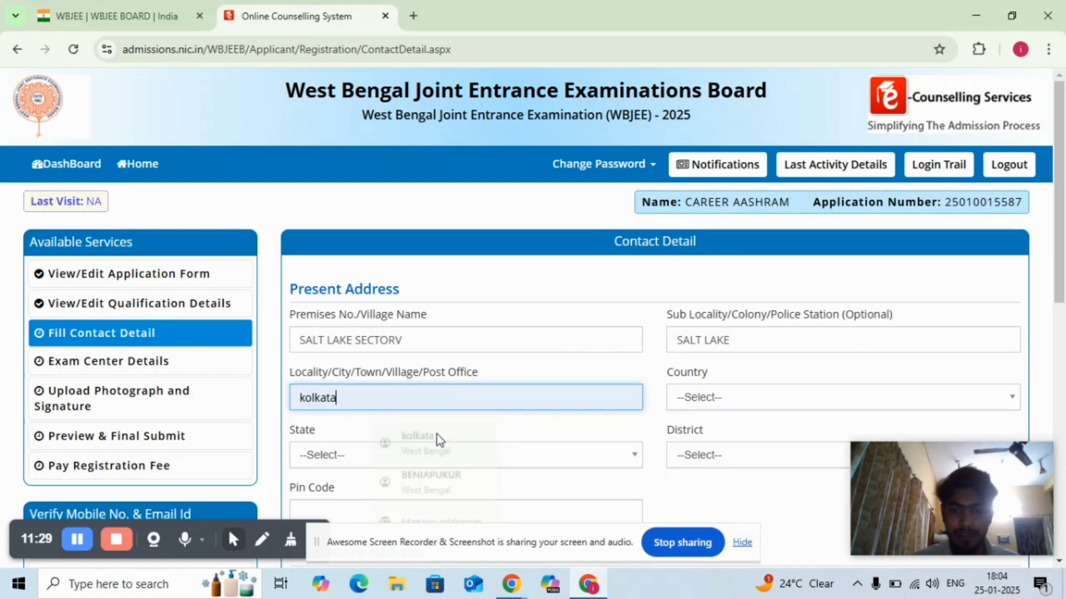
- Set the country of the present address to India and the state to West Bengal
{"action": "left_click", "coordinate": [714, 398]}
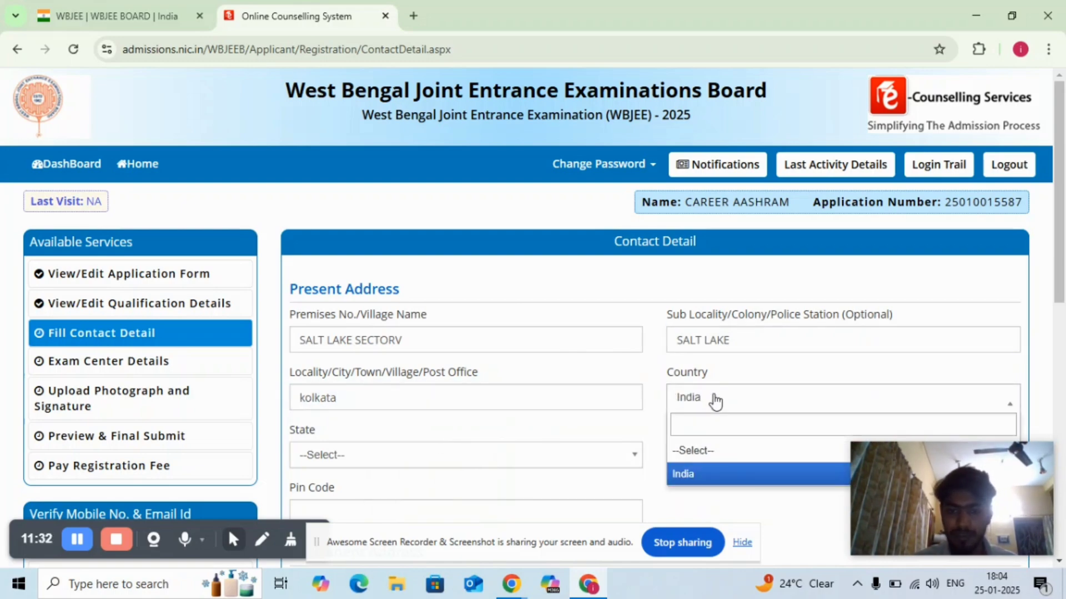
{"action": "left_click", "coordinate": [514, 442]}
{"action": "left_click", "coordinate": [465, 465]}
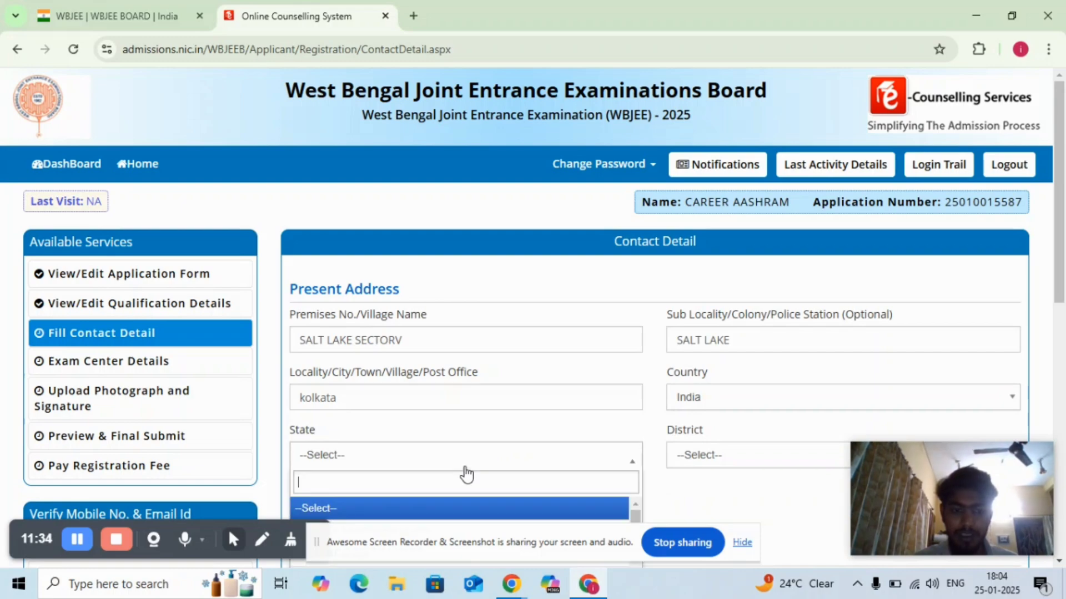
{"action": "type", "text": "wES"}
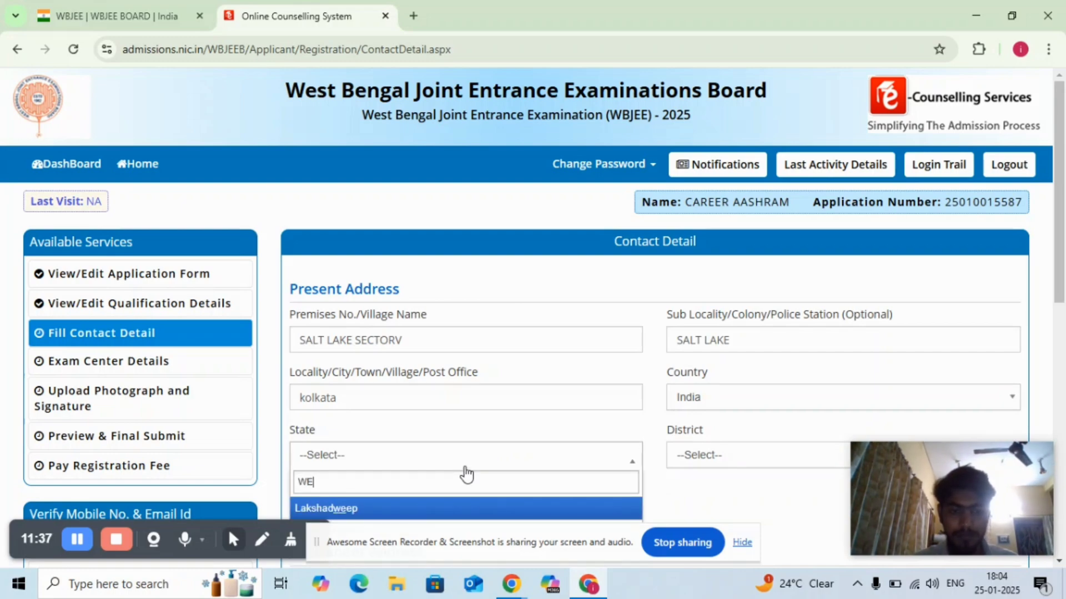
{"action": "left_click", "coordinate": [427, 508]}
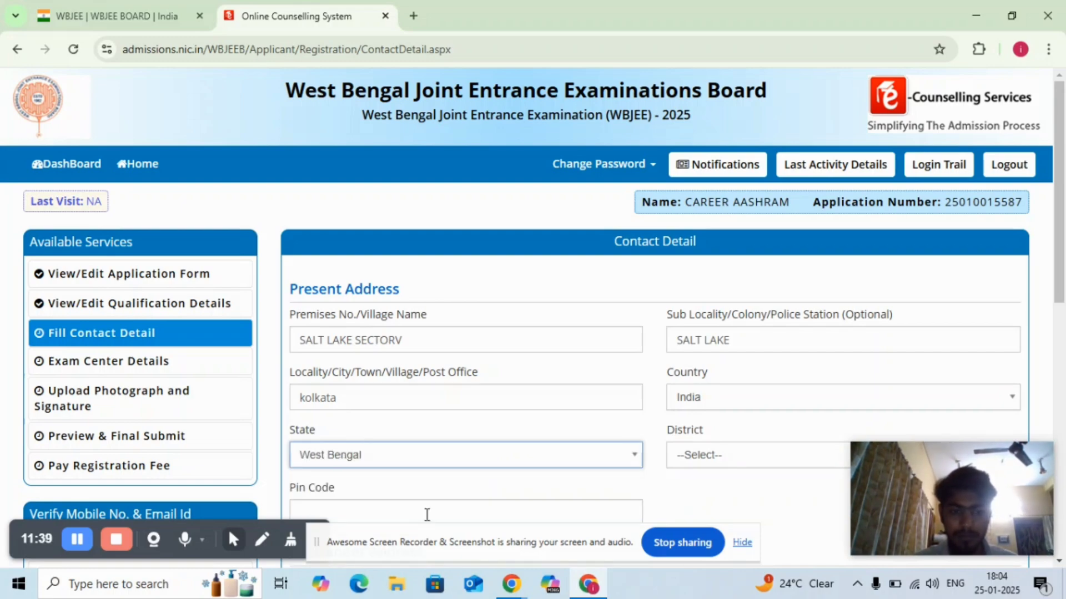
- Set the district of the present address to KOLKATA
{"action": "left_click", "coordinate": [683, 455]}
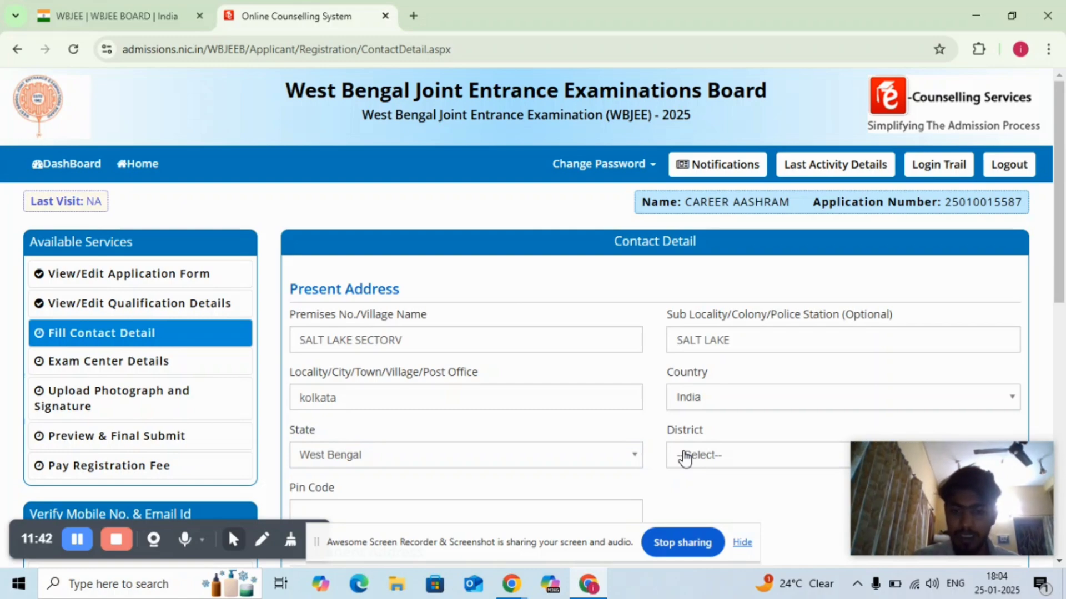
{"action": "scroll", "coordinate": [836, 340], "scroll_direction": "down", "scroll_amount": 6}
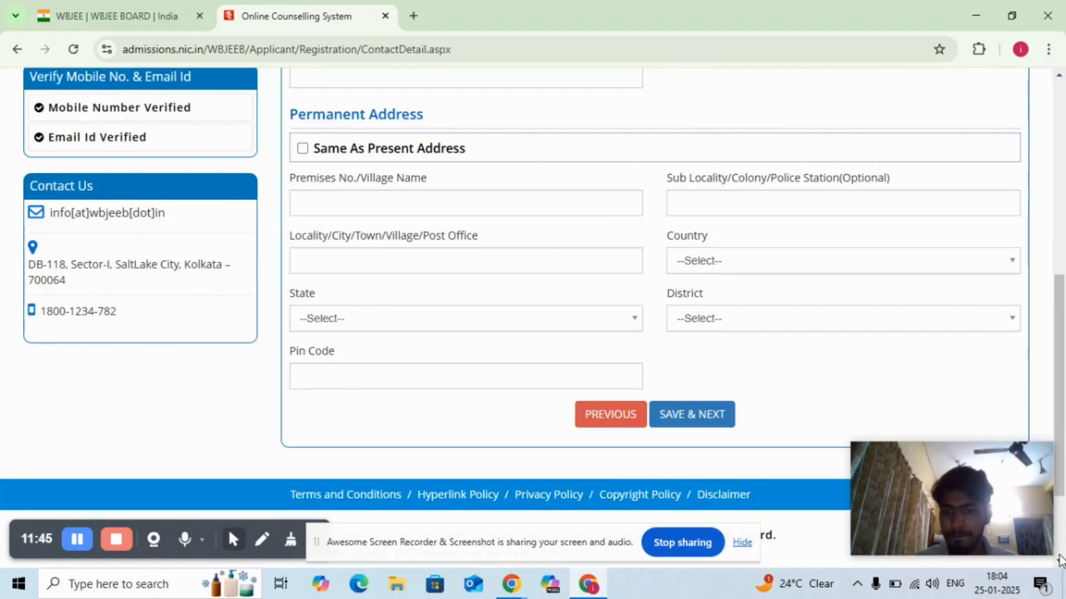
{"action": "left_click", "coordinate": [1059, 75]}
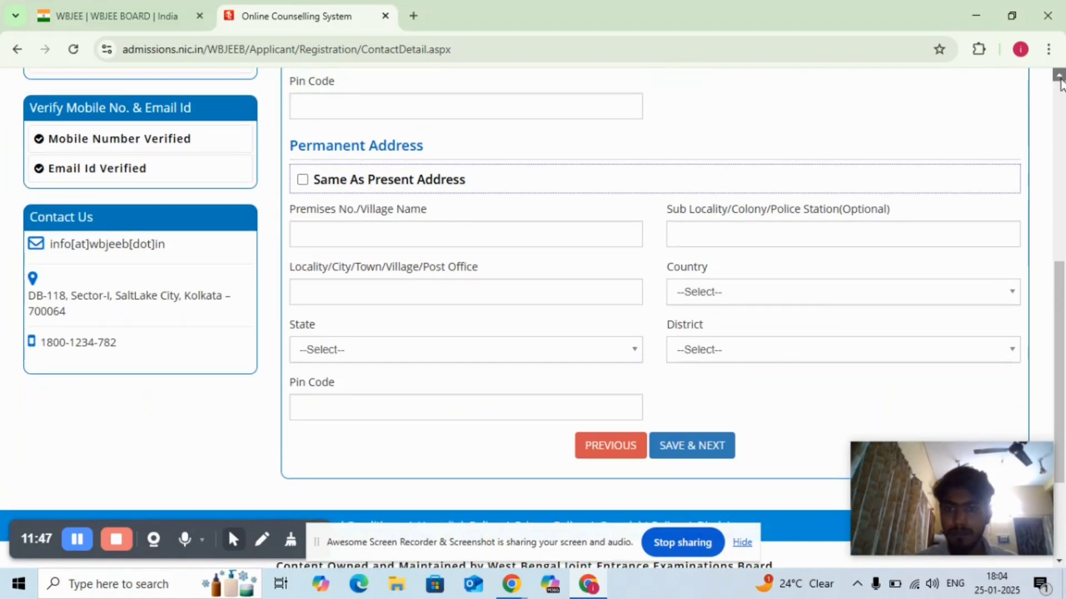
{"action": "left_click", "coordinate": [1059, 75]}
{"action": "left_click", "coordinate": [1059, 75]}
{"action": "left_click", "coordinate": [1059, 75]}
{"action": "left_click", "coordinate": [897, 146]}
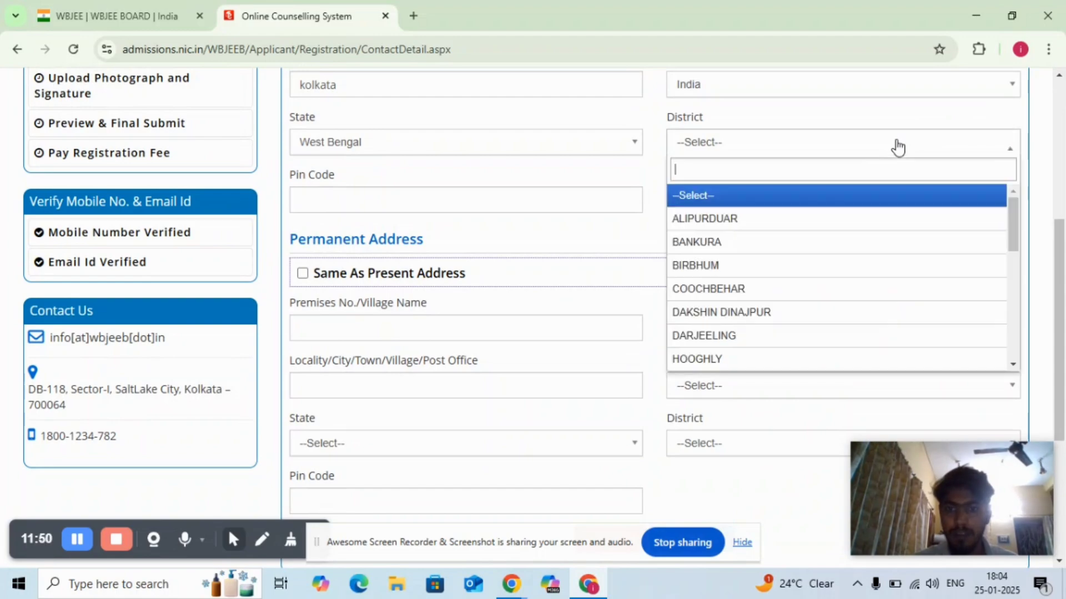
{"action": "type", "text": "K"}
{"action": "key", "text": "Down"}
{"action": "key", "text": "Down"}
{"action": "key", "text": "Down"}
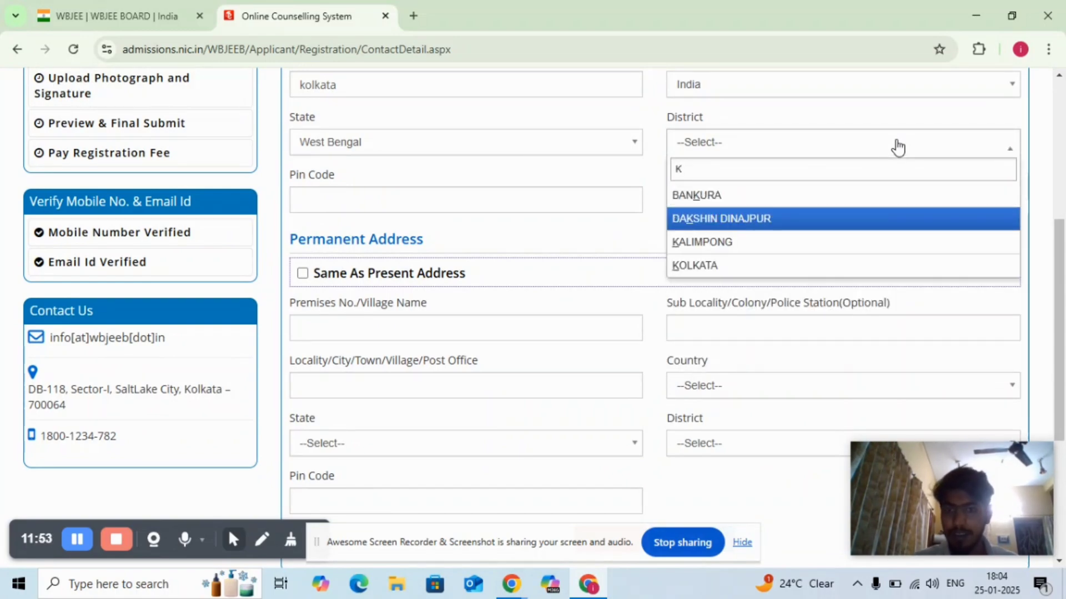
{"action": "key", "text": "Return"}
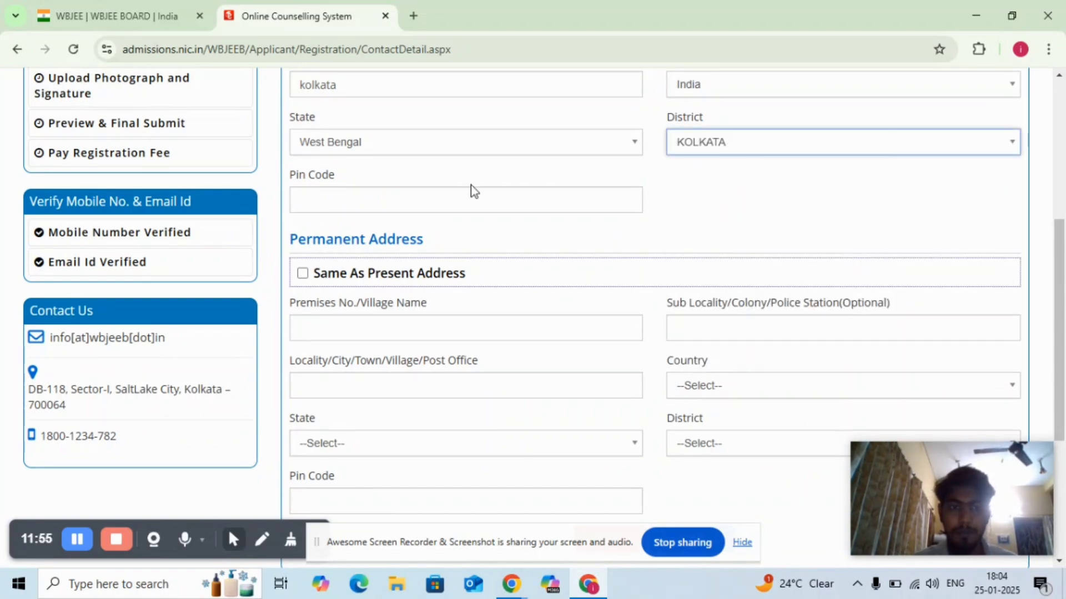
- Enter the present address's pin code and save the contact details with the permanent address marked same as present, confirming the save
{"action": "left_click", "coordinate": [459, 198]}
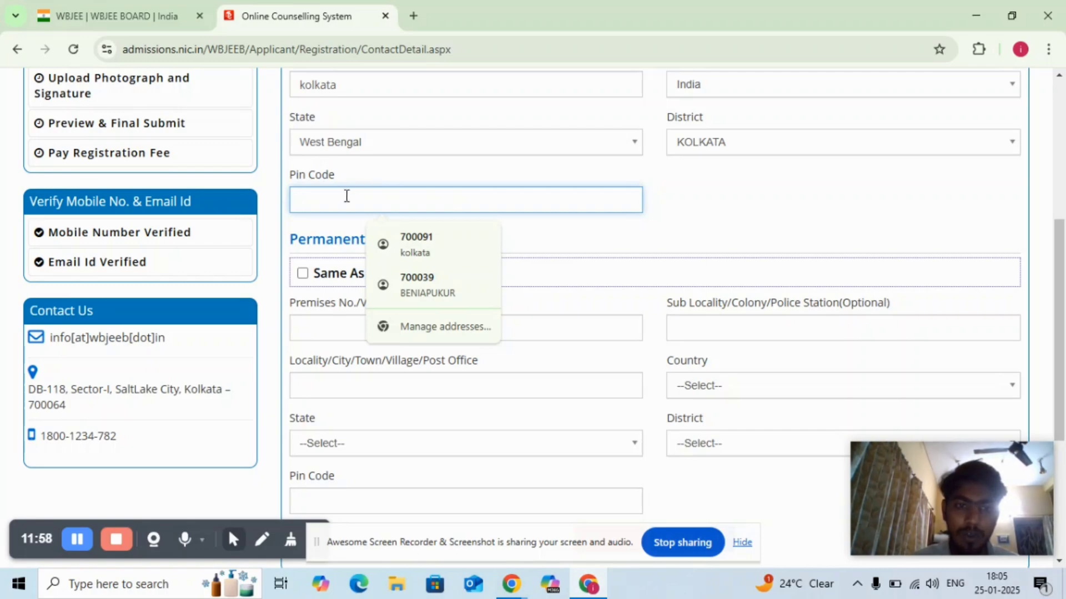
{"action": "left_click", "coordinate": [425, 245]}
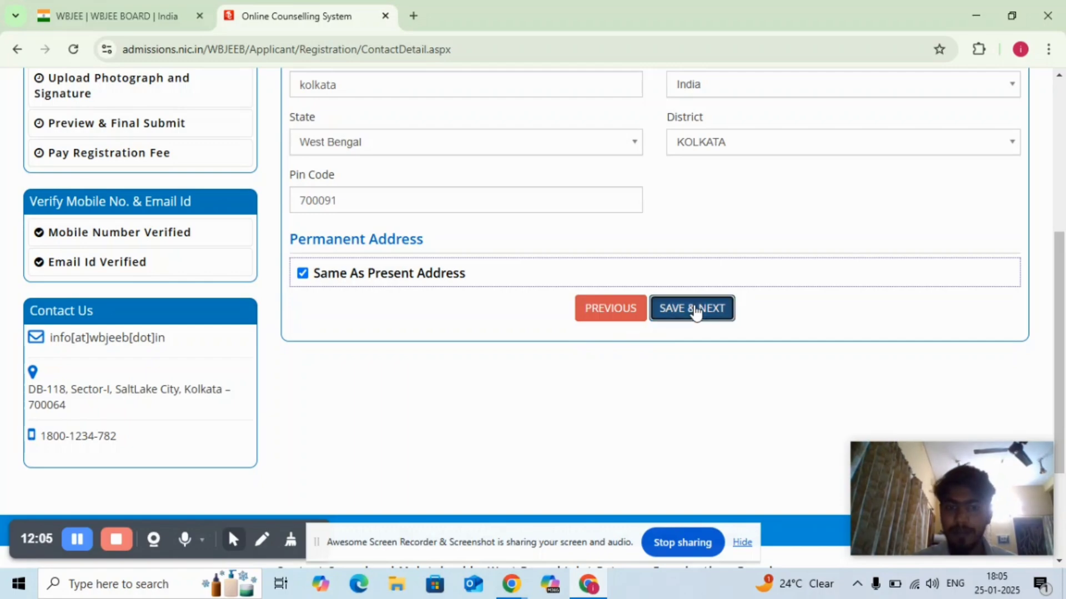
{"action": "left_click", "coordinate": [695, 309]}
{"action": "left_click", "coordinate": [497, 361]}
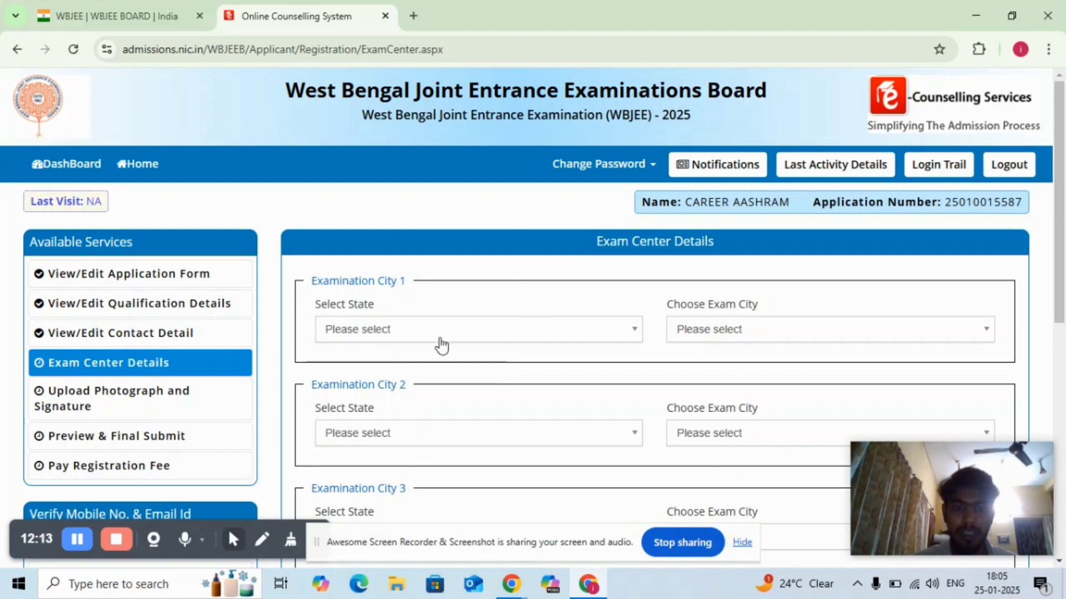
- Set Examination City 1 to the state West Bengal and the exam city Kolkata - Salt Lake/New Town
{"action": "left_click", "coordinate": [541, 336]}
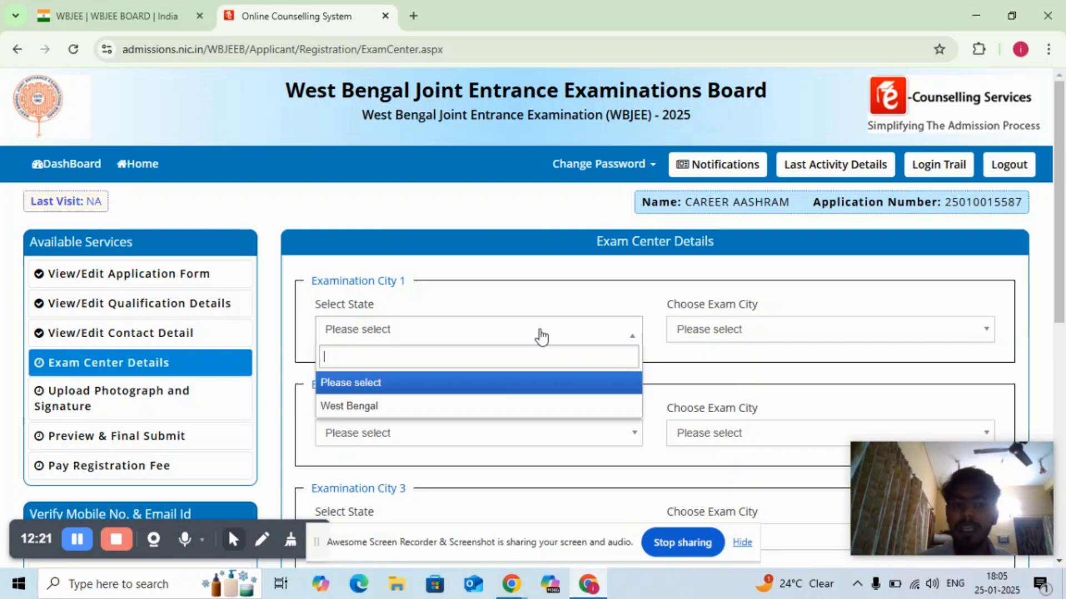
{"action": "left_click", "coordinate": [507, 407]}
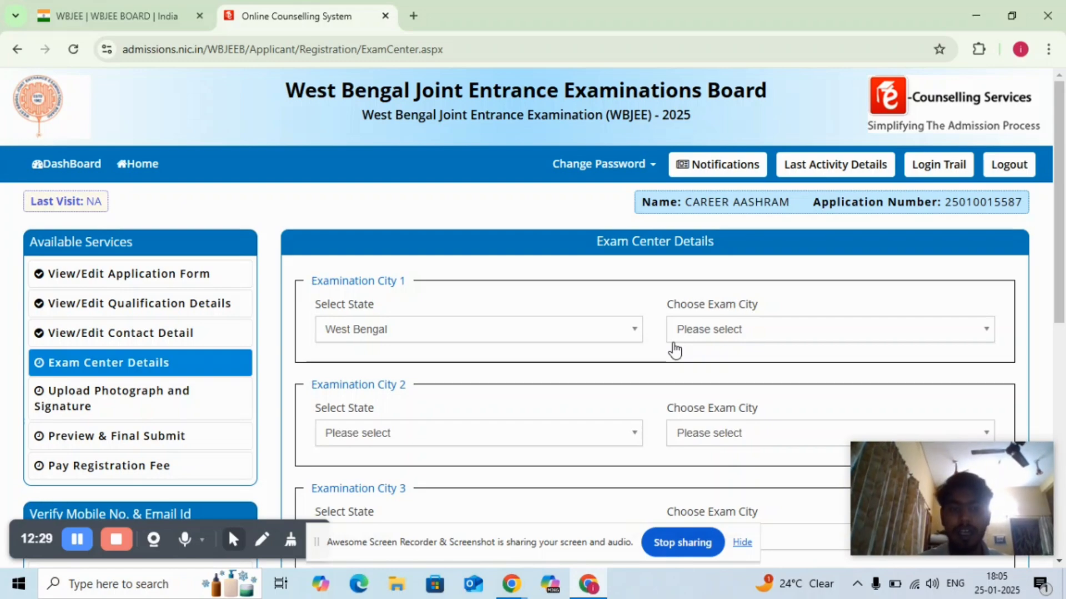
{"action": "left_click", "coordinate": [722, 336]}
{"action": "type", "text": "k"}
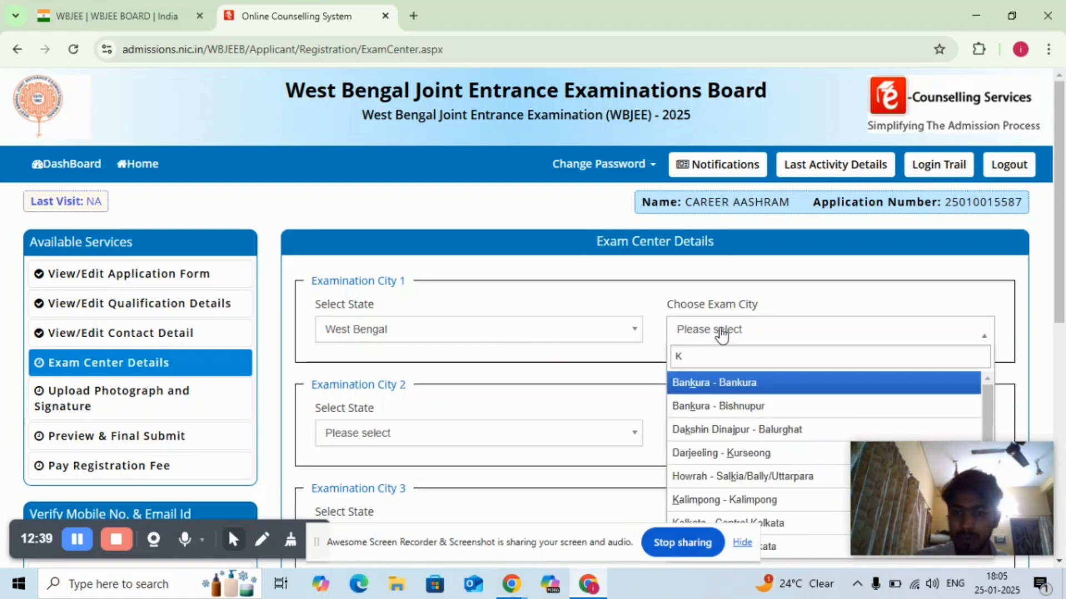
{"action": "type", "text": "k"}
{"action": "key", "text": "BackSpace"}
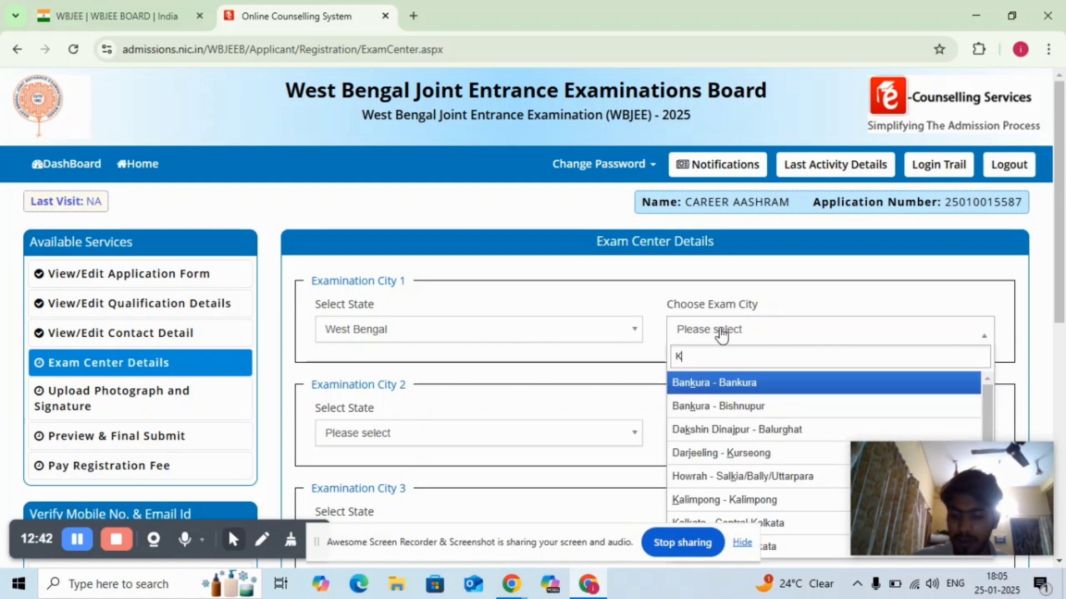
{"action": "key", "text": "Down"}
{"action": "key", "text": "Down"}
{"action": "key", "text": "Down"}
{"action": "key", "text": "Down"}
{"action": "key", "text": "Down"}
{"action": "key", "text": "Down"}
{"action": "key", "text": "Down"}
{"action": "key", "text": "Down"}
{"action": "key", "text": "Down"}
{"action": "key", "text": "Down"}
{"action": "key", "text": "Down"}
{"action": "key", "text": "Down"}
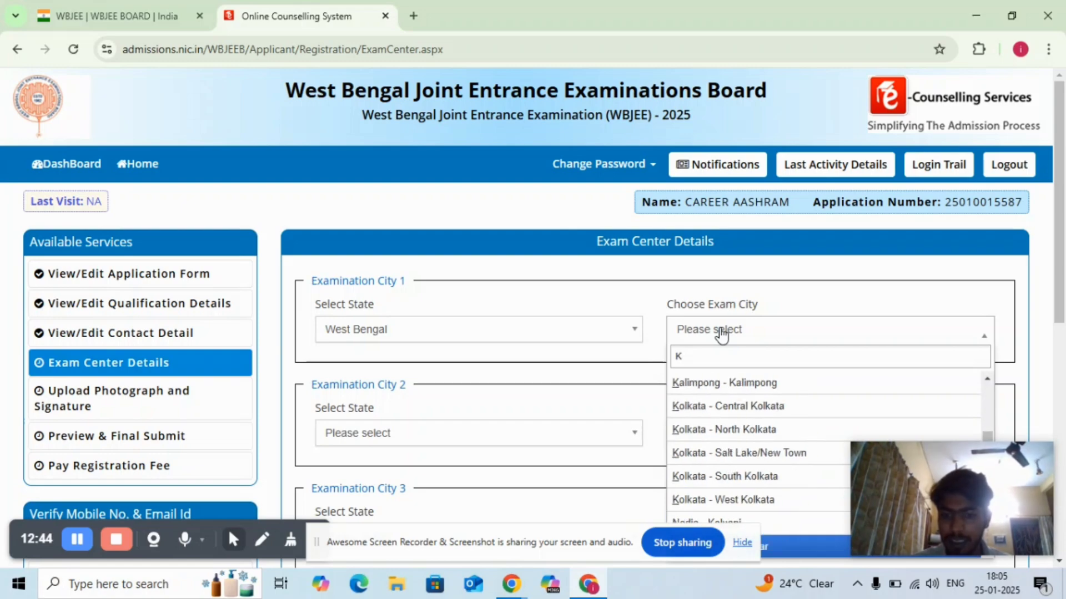
{"action": "left_click", "coordinate": [722, 454]}
- Set Examination City 2 to the state West Bengal and the exam city Alipurduar - Alipurduar
{"action": "left_click", "coordinate": [513, 433]}
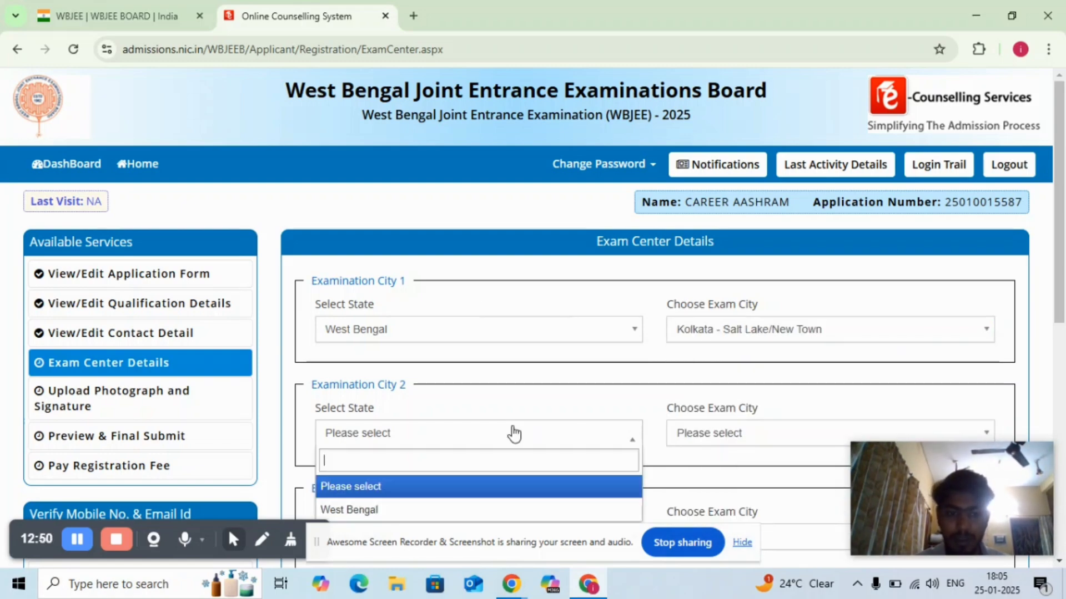
{"action": "left_click", "coordinate": [429, 511]}
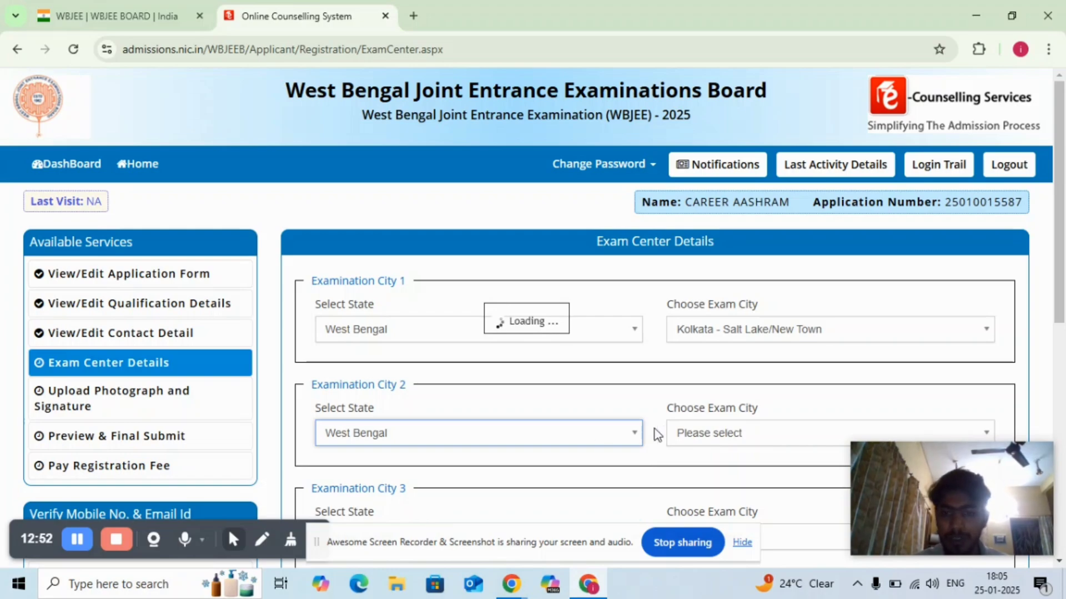
{"action": "left_click", "coordinate": [697, 434]}
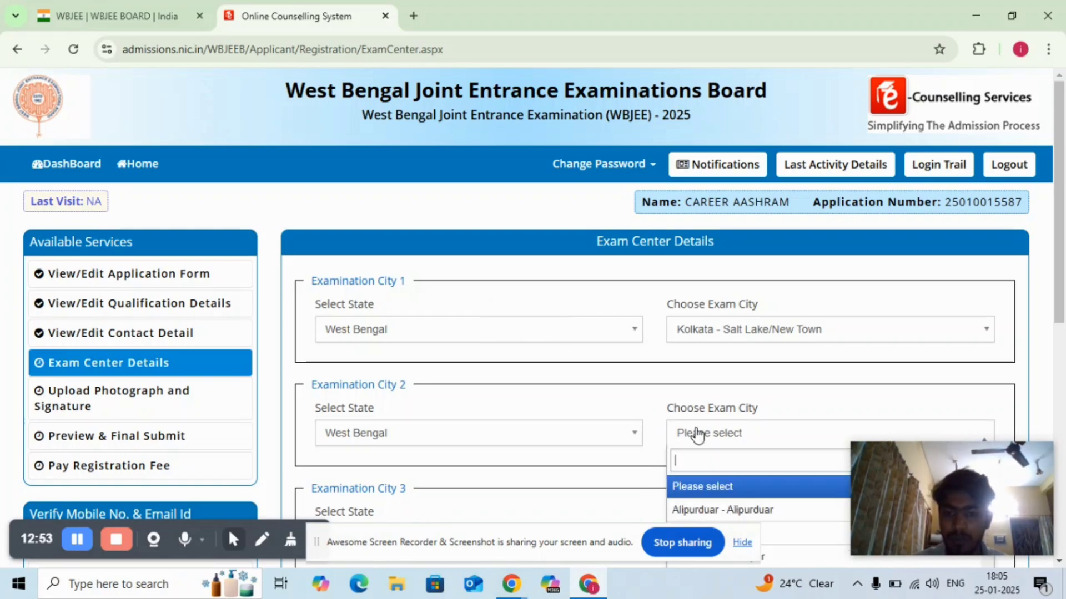
{"action": "left_click", "coordinate": [760, 511]}
- Set Examination City 3 to the state West Bengal and the exam city Bankura - Bankura, and save the exam center details, confirming the submission
{"action": "left_click", "coordinate": [1059, 562]}
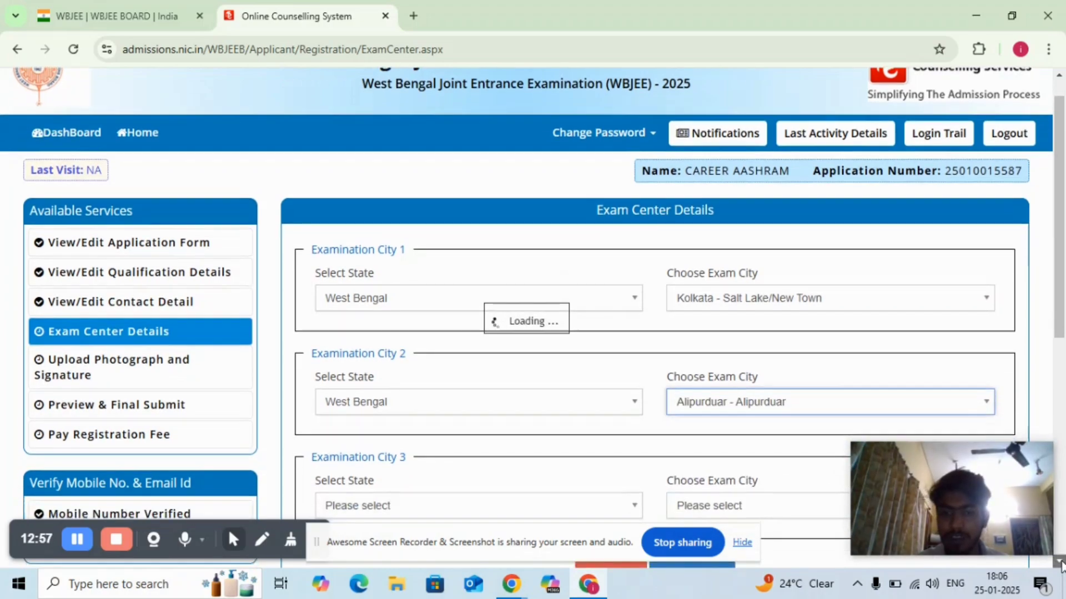
{"action": "scroll", "coordinate": [1059, 561], "scroll_direction": "down", "scroll_amount": 5}
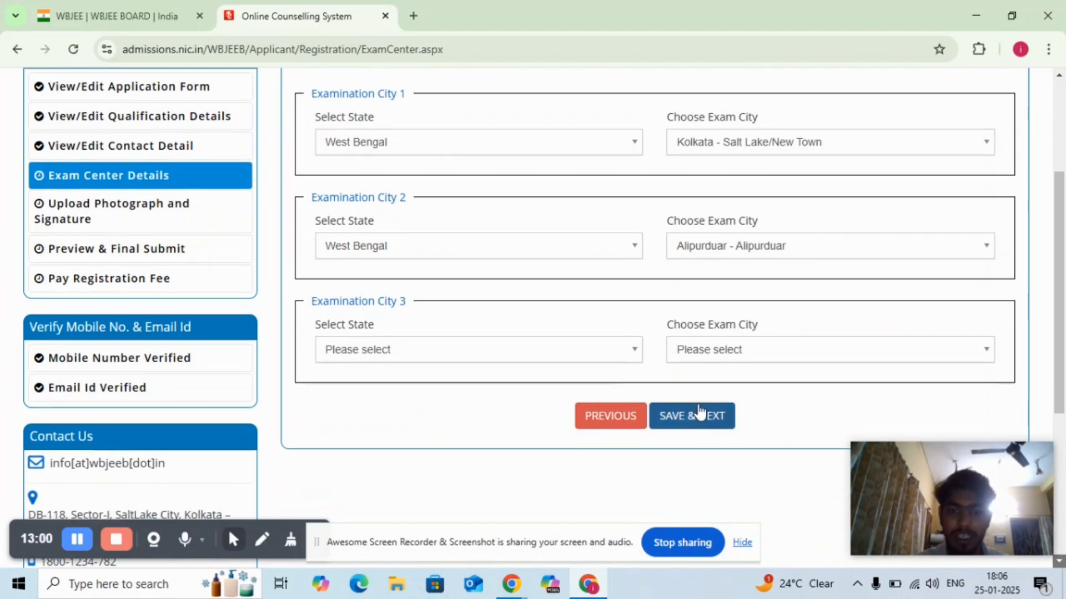
{"action": "left_click", "coordinate": [637, 354]}
{"action": "left_click", "coordinate": [561, 427]}
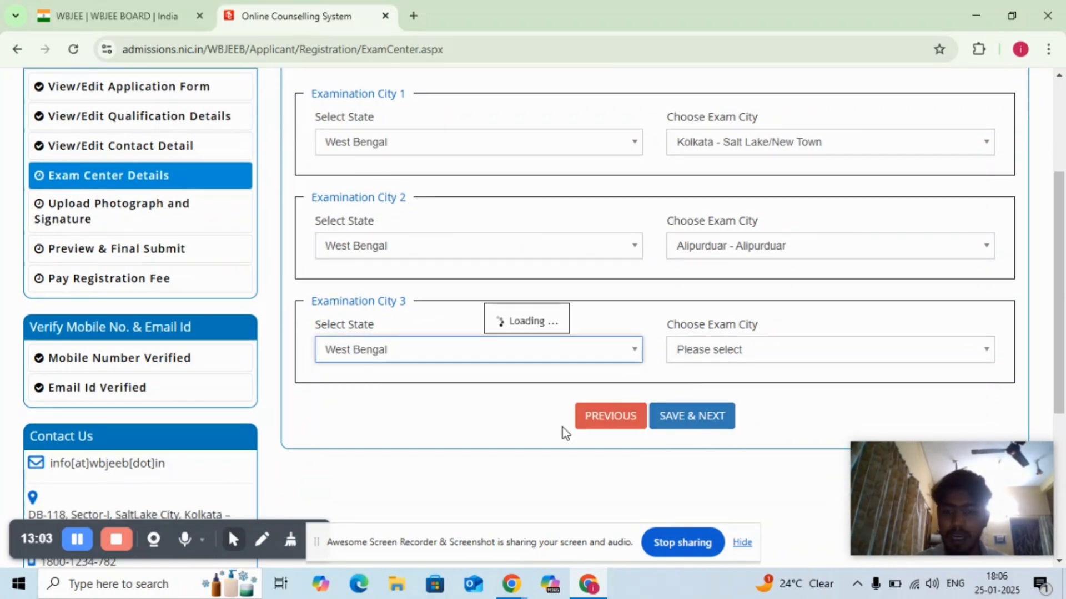
{"action": "left_click", "coordinate": [778, 356]}
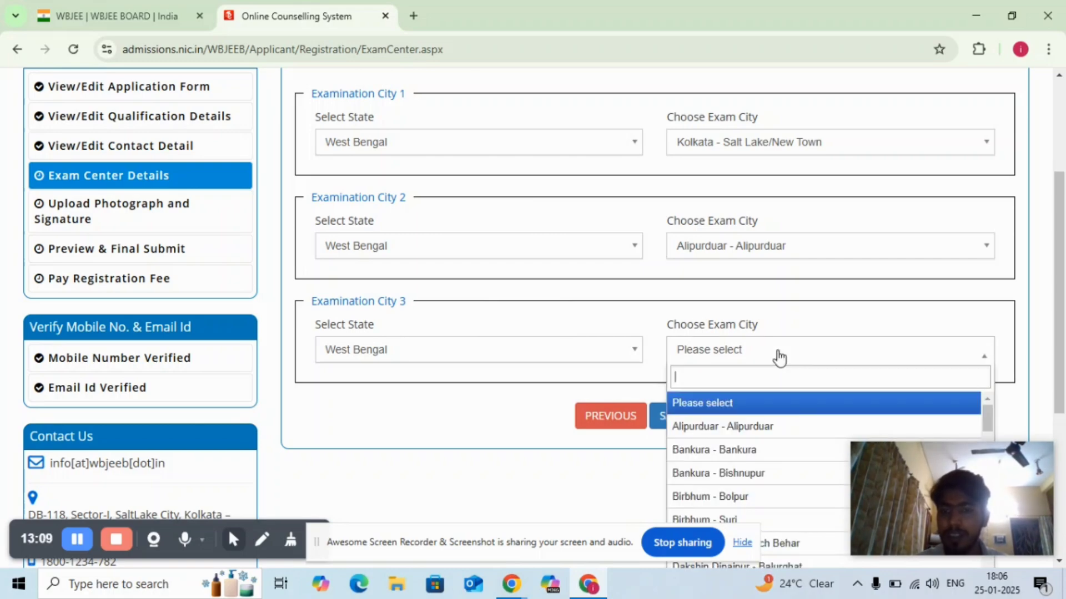
{"action": "left_click", "coordinate": [729, 461]}
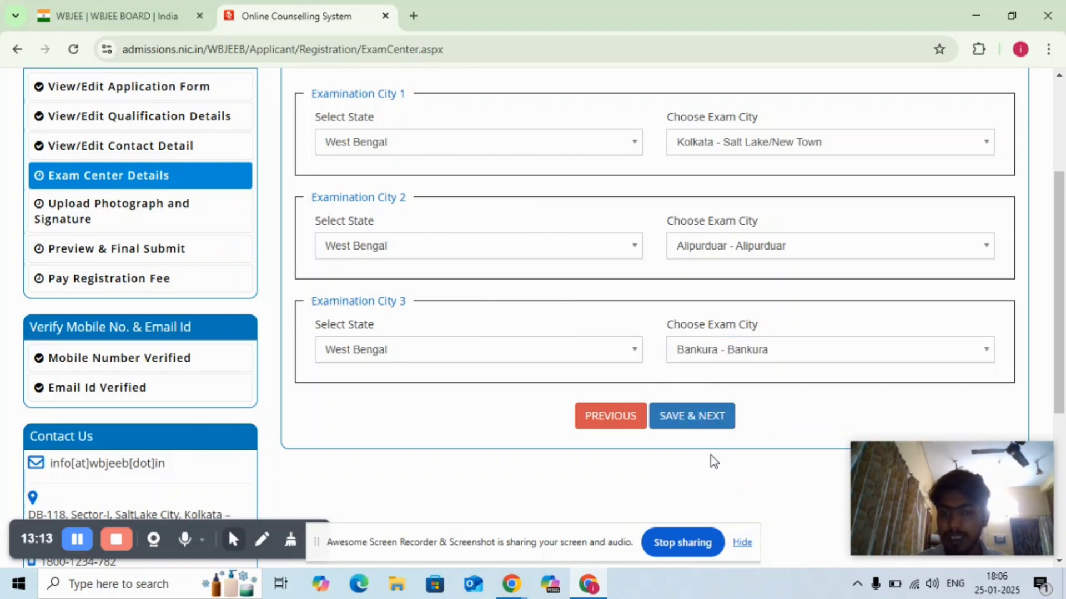
{"action": "left_click", "coordinate": [684, 425]}
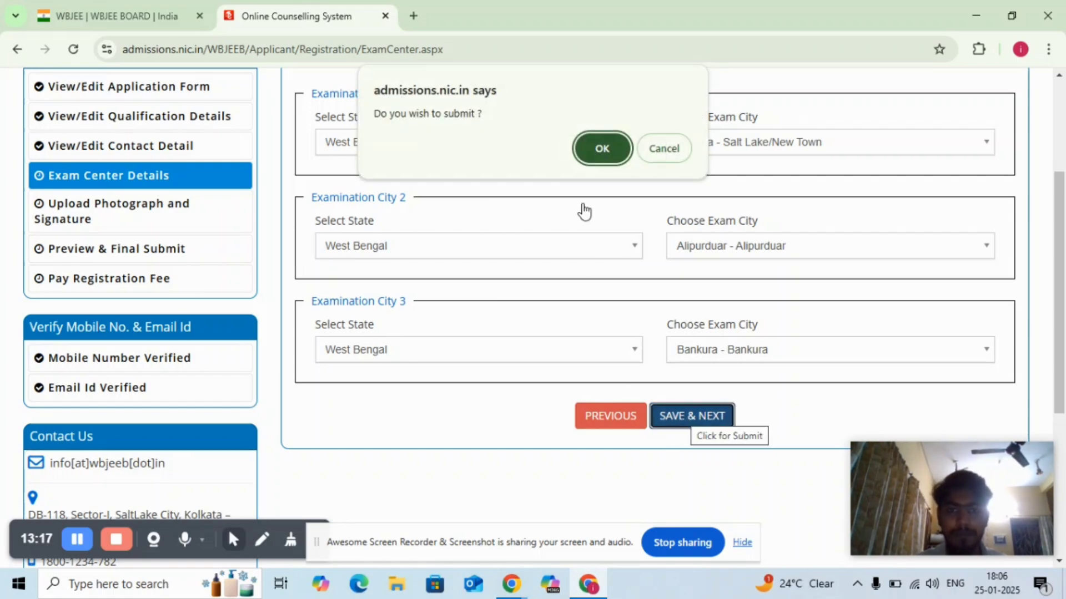
{"action": "left_click", "coordinate": [607, 148]}
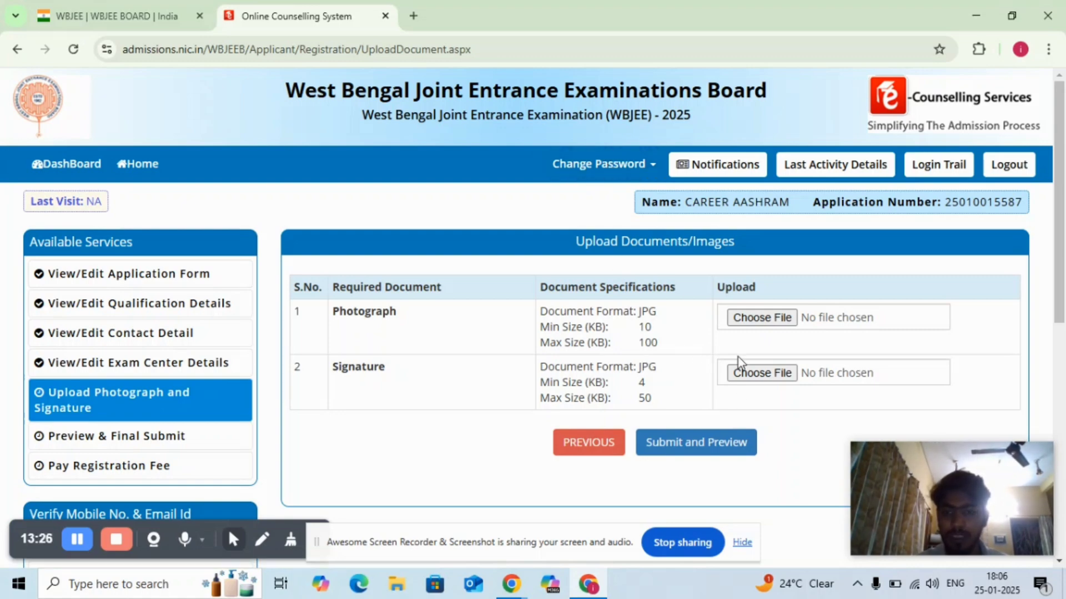
- Try to submit the required images for preview with the file PHOTO as the photograph and SIGN1 as the signature
{"action": "left_click", "coordinate": [767, 317]}
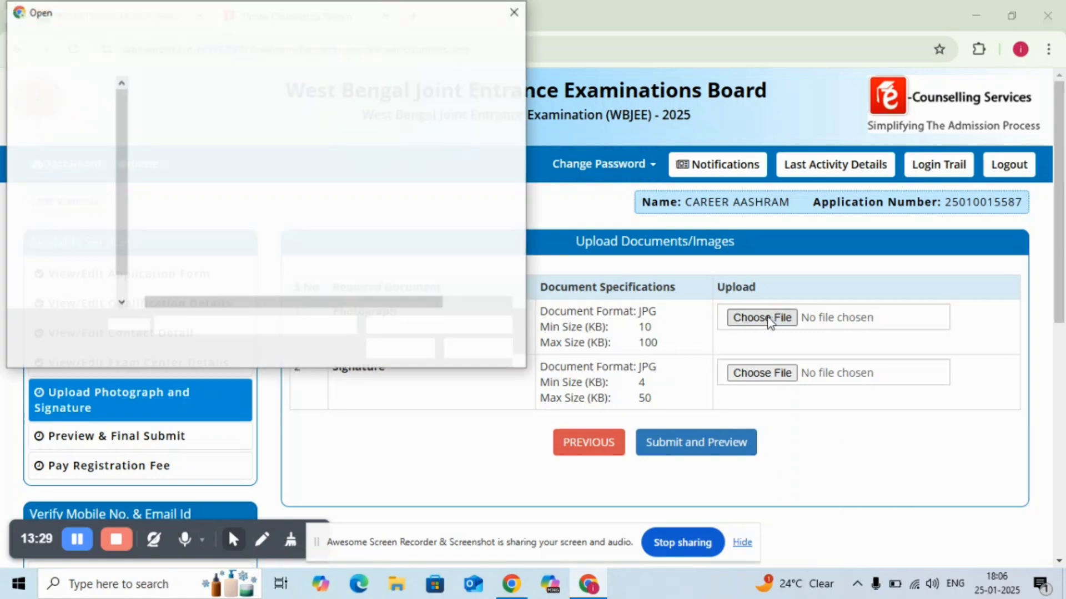
{"action": "left_click", "coordinate": [217, 236]}
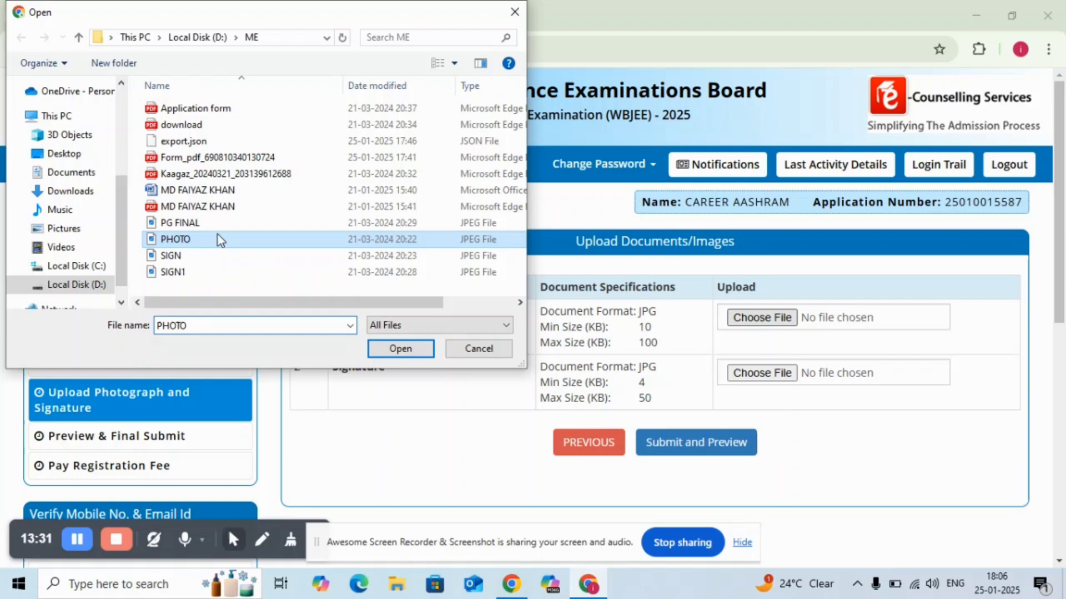
{"action": "left_click", "coordinate": [395, 348]}
{"action": "left_click", "coordinate": [762, 373]}
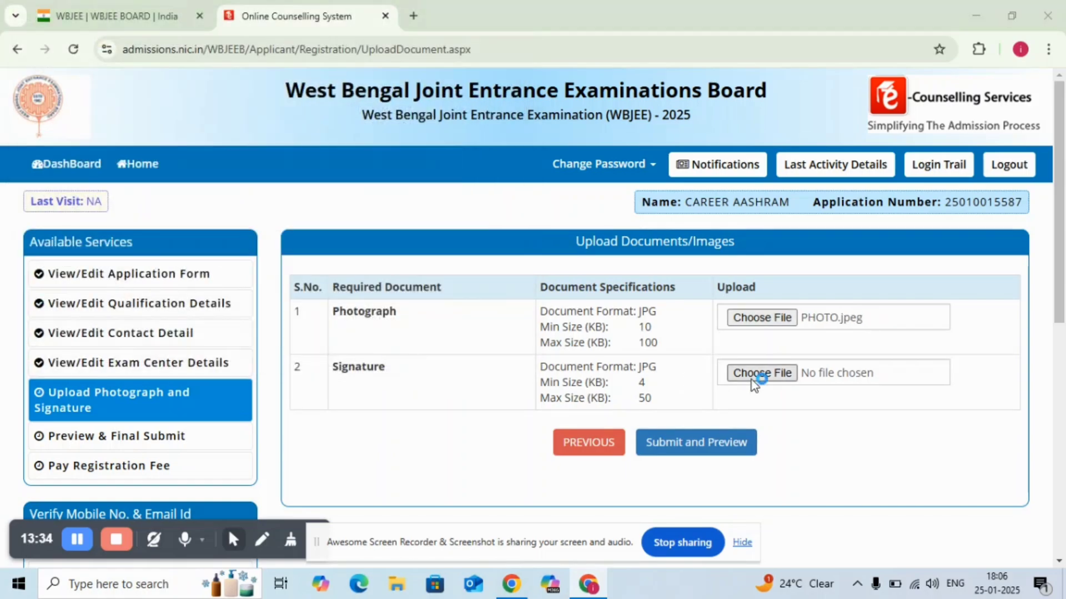
{"action": "left_click", "coordinate": [199, 271]}
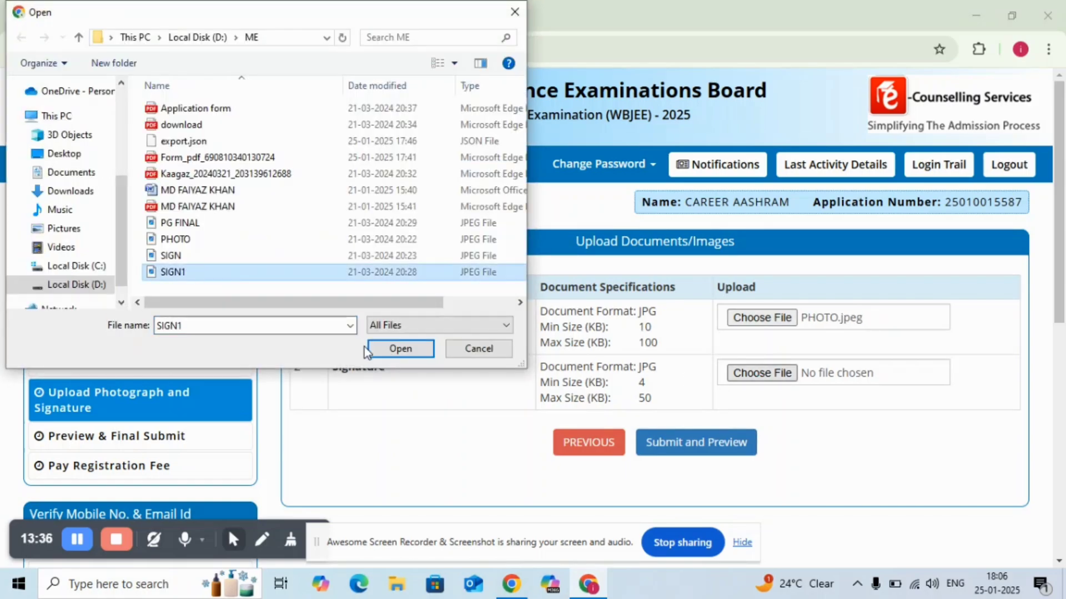
{"action": "left_click", "coordinate": [400, 349]}
{"action": "left_click", "coordinate": [701, 447]}
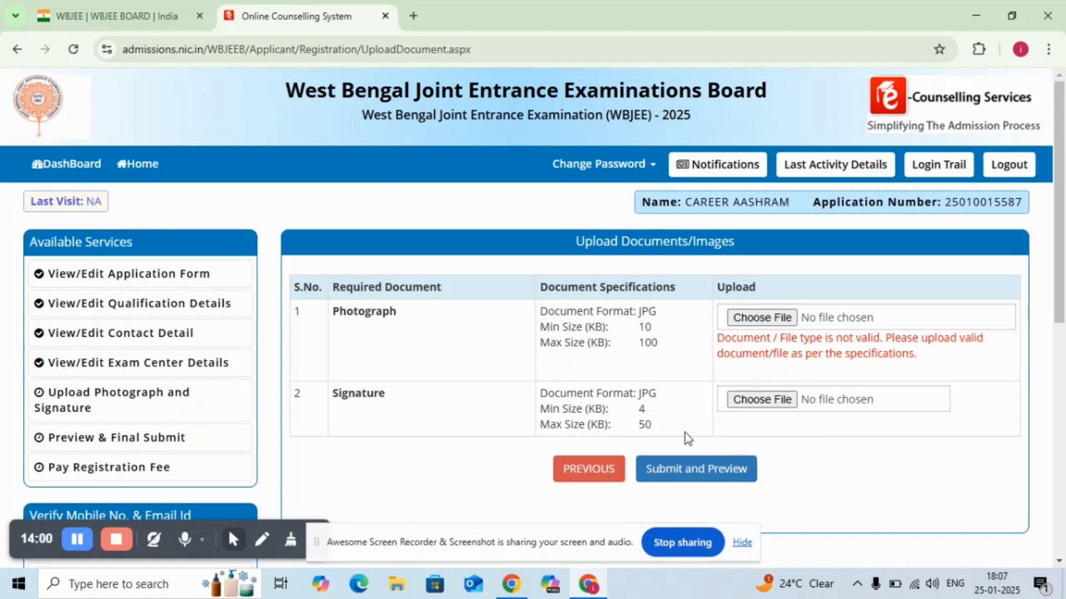
{"action": "left_click", "coordinate": [692, 469]}
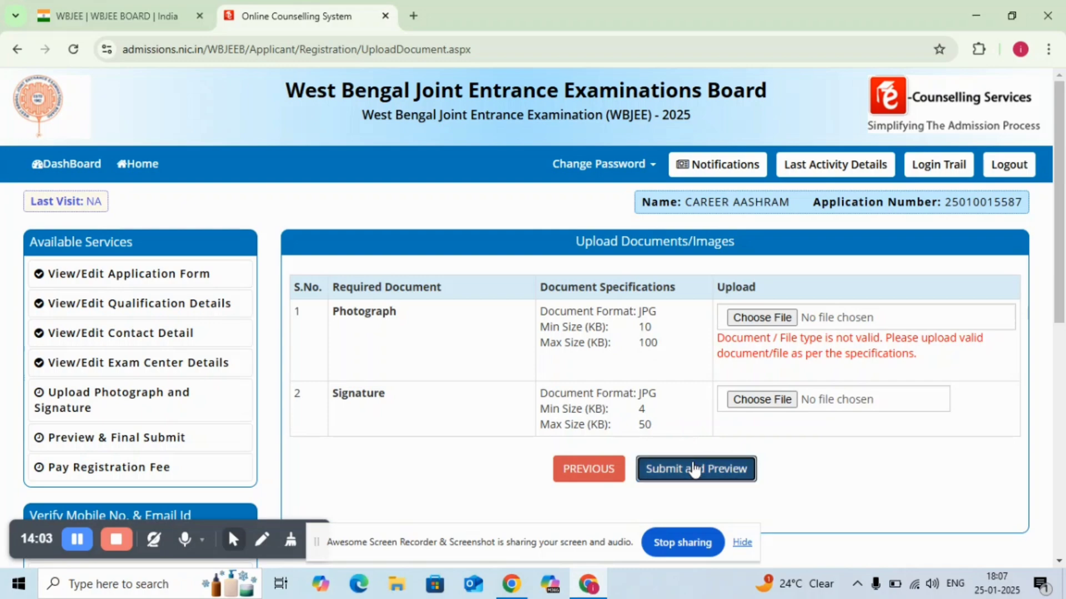
{"action": "left_click", "coordinate": [173, 468]}
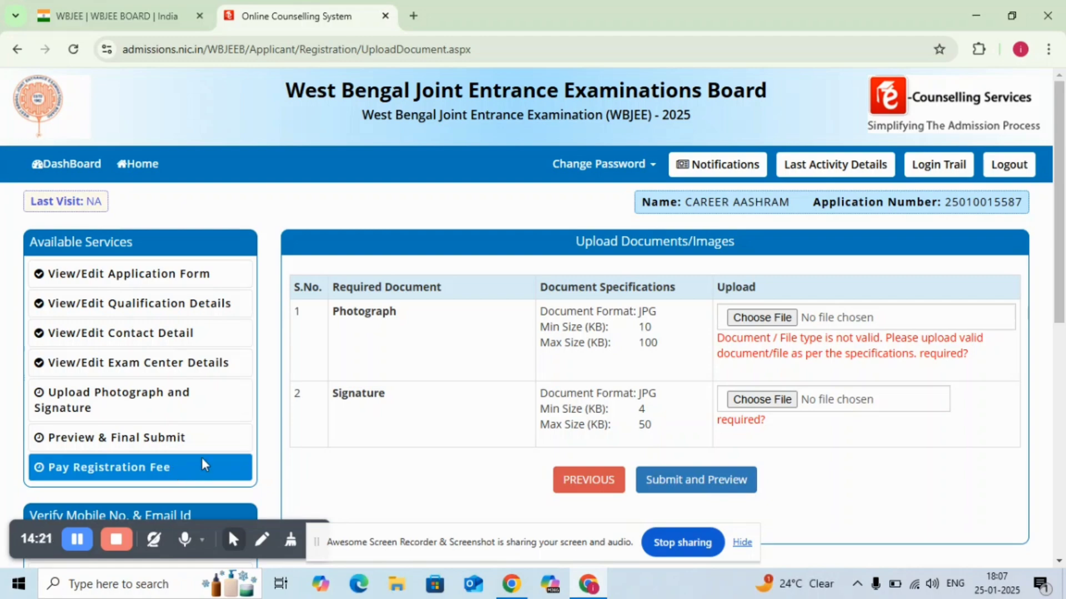
{"action": "left_click", "coordinate": [1059, 561]}
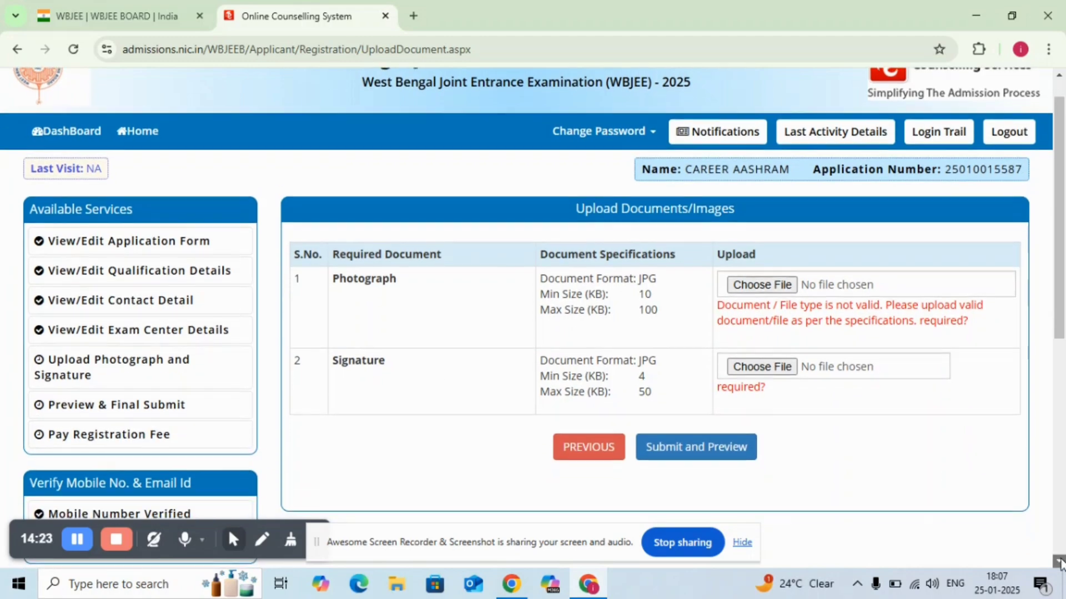
{"action": "left_click", "coordinate": [1059, 562]}
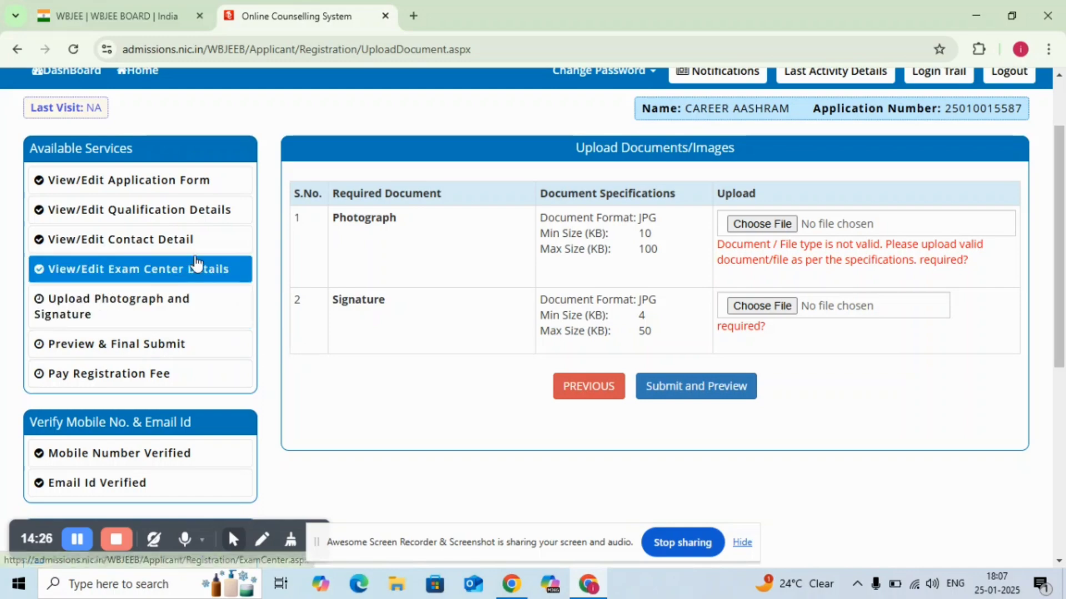
{"action": "left_click", "coordinate": [1055, 92]}
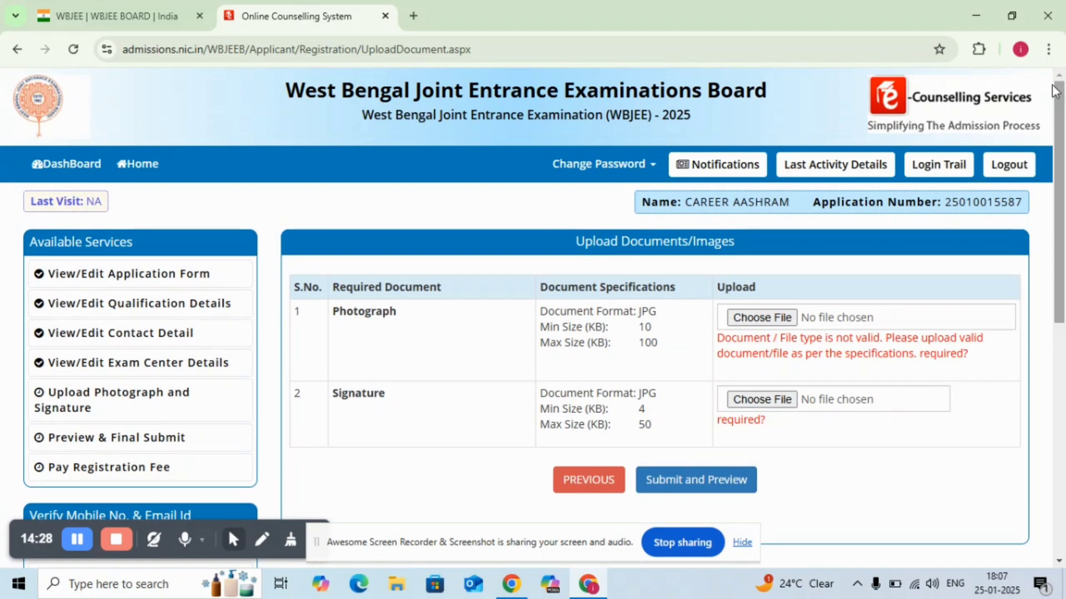